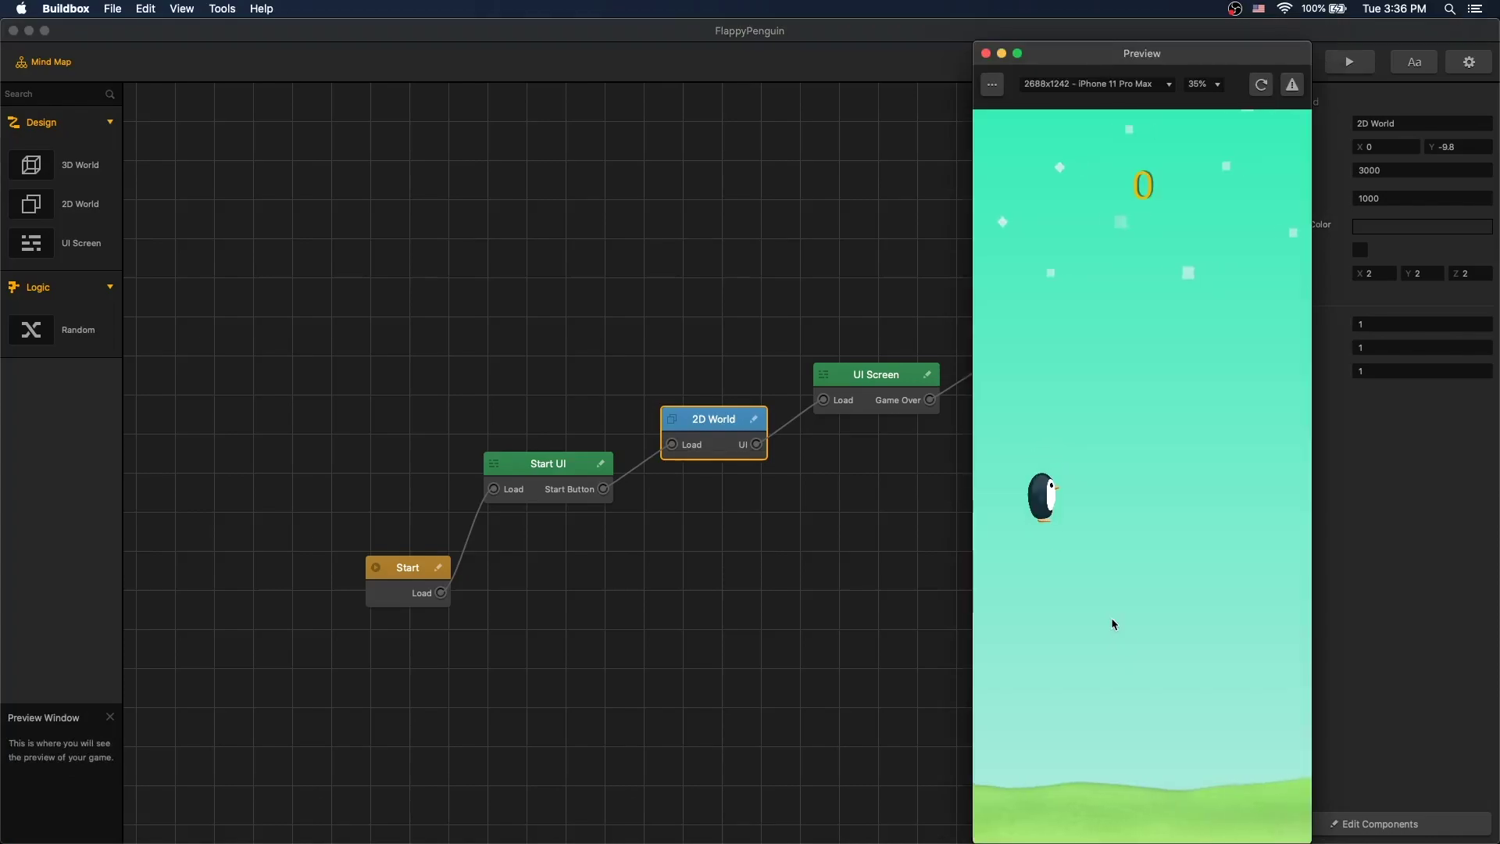
left_click(1112, 625)
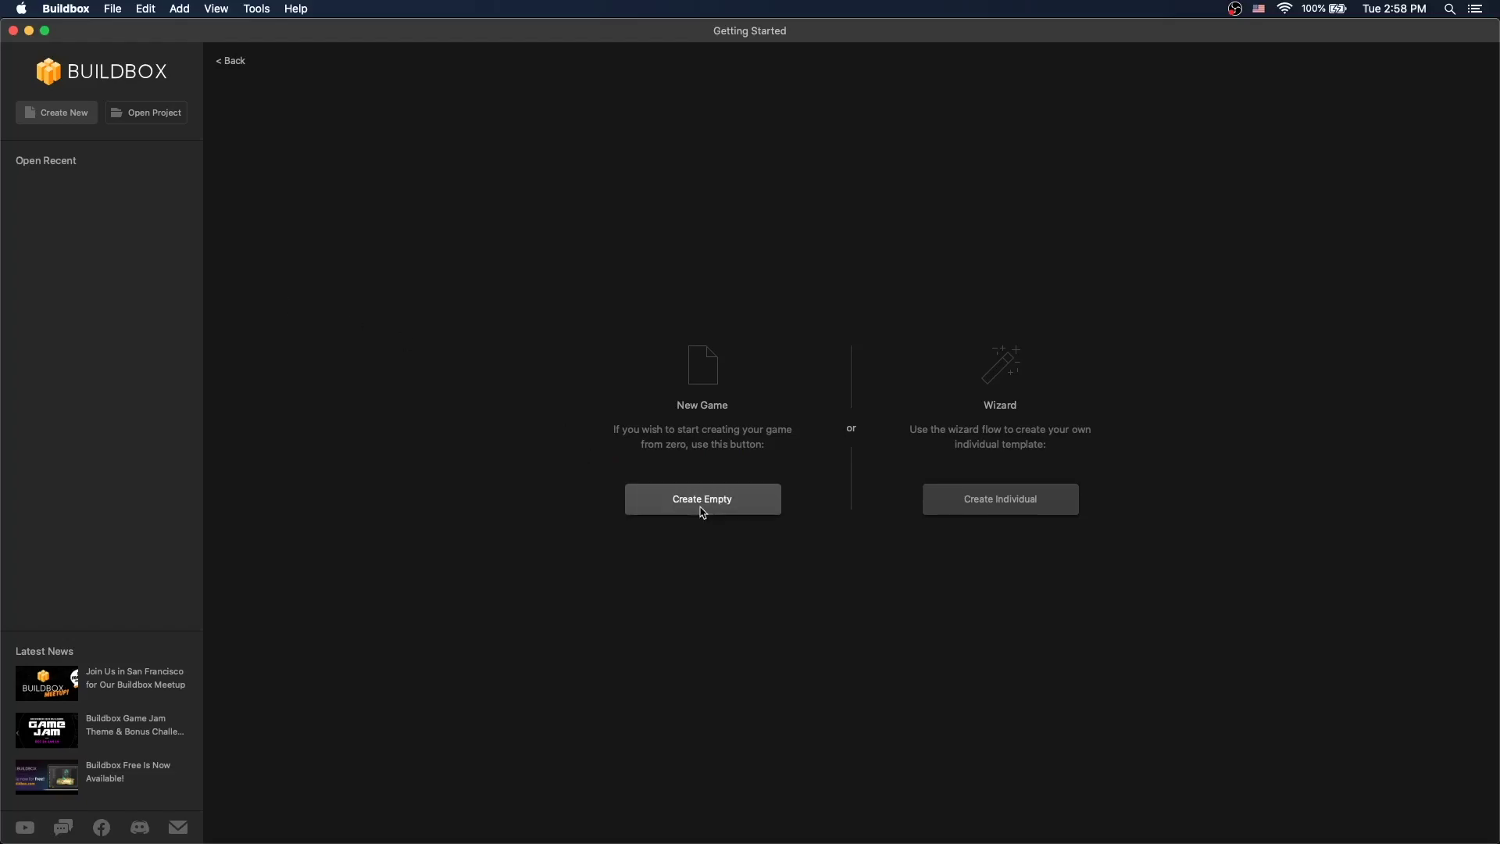
Preview the finished game, then create a new empty project
left_click(702, 500)
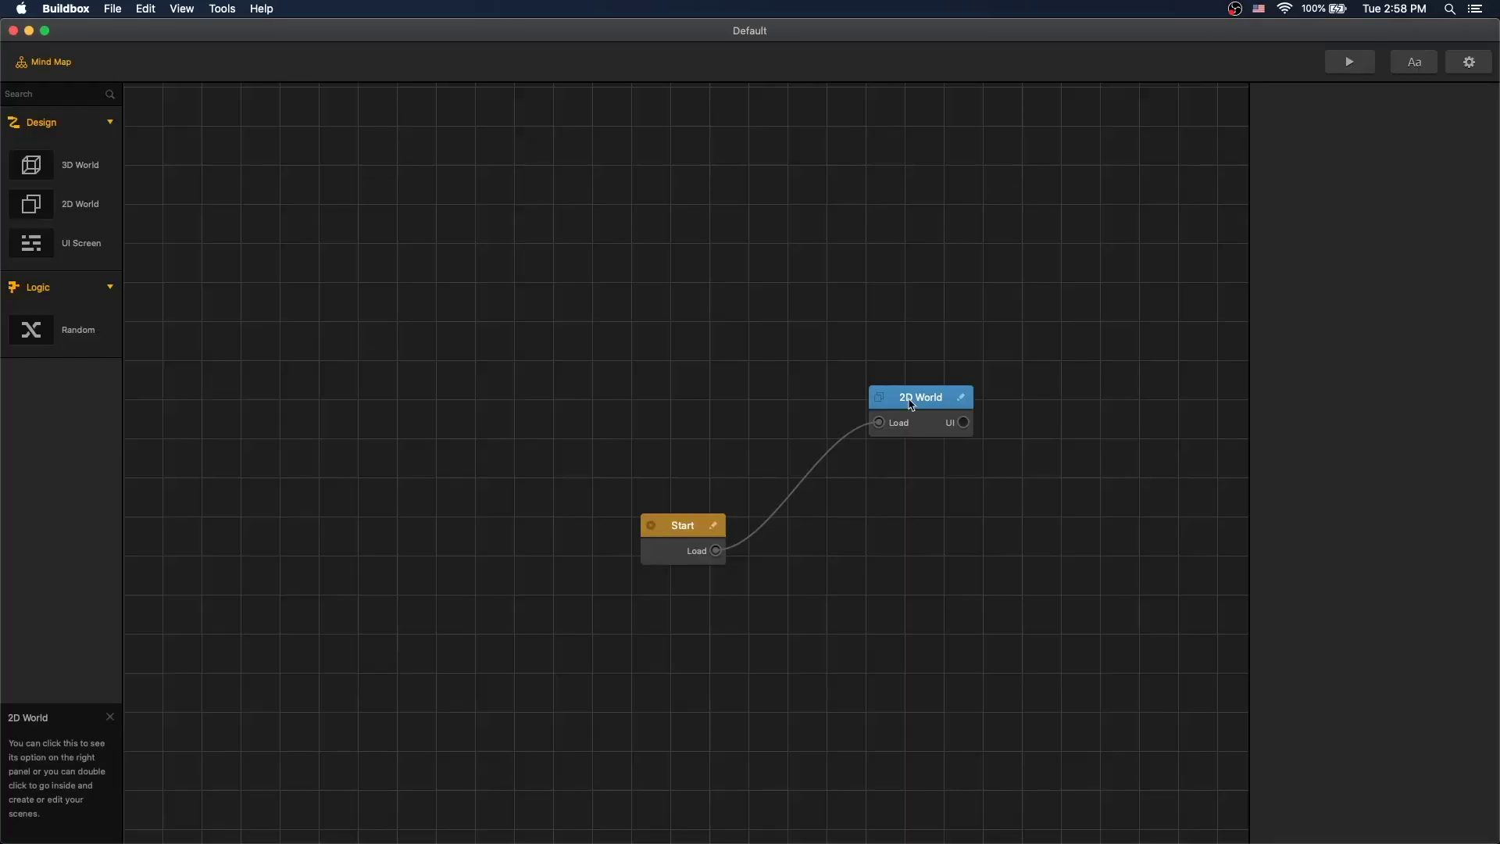
In the 2D World scene, rotate the End border upright and place it at X 5.3, Y 4
double_click(912, 405)
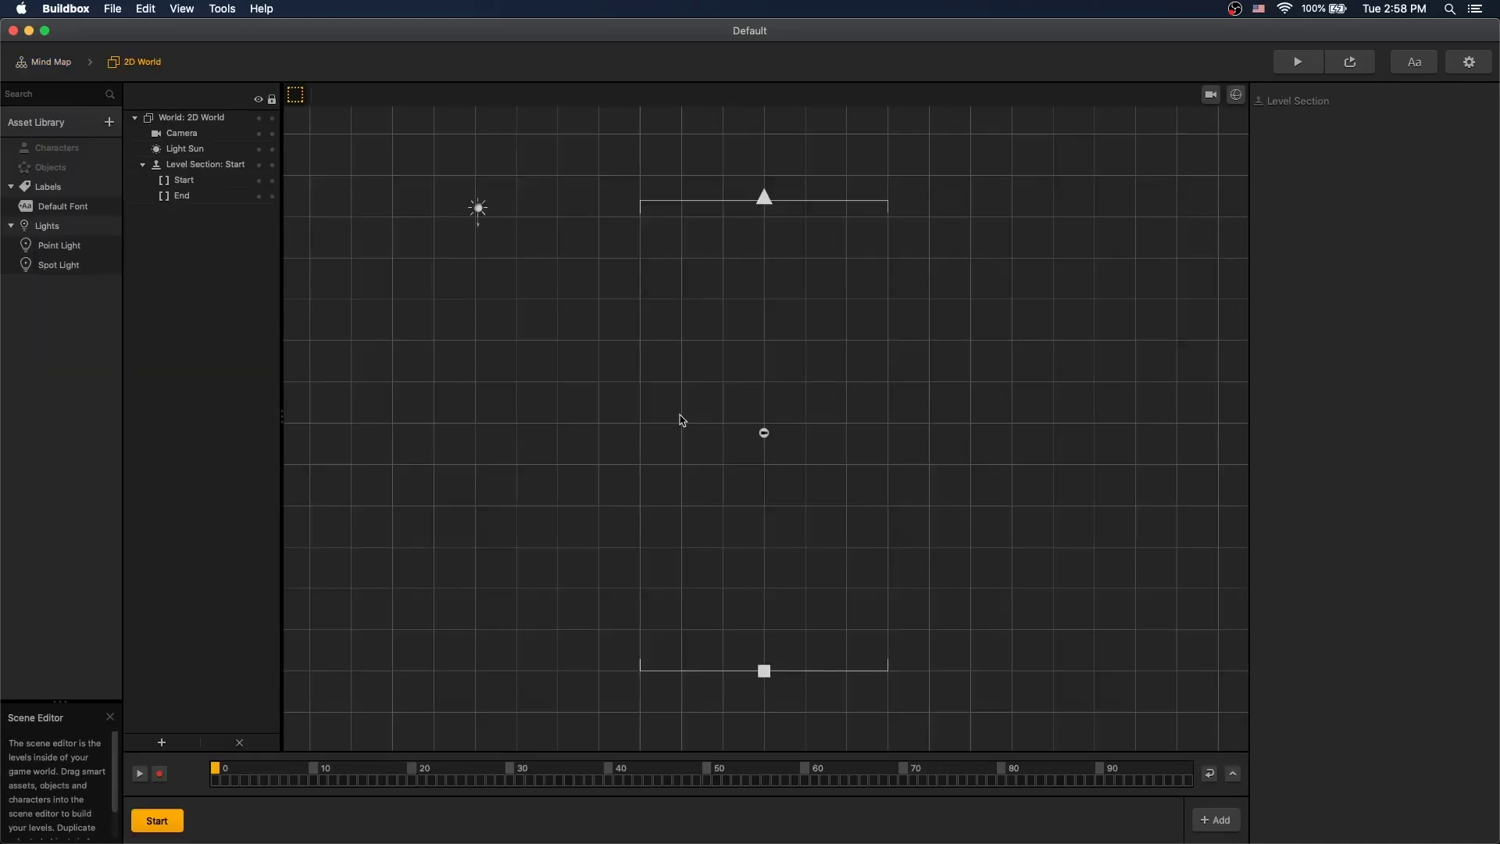
left_click(765, 199)
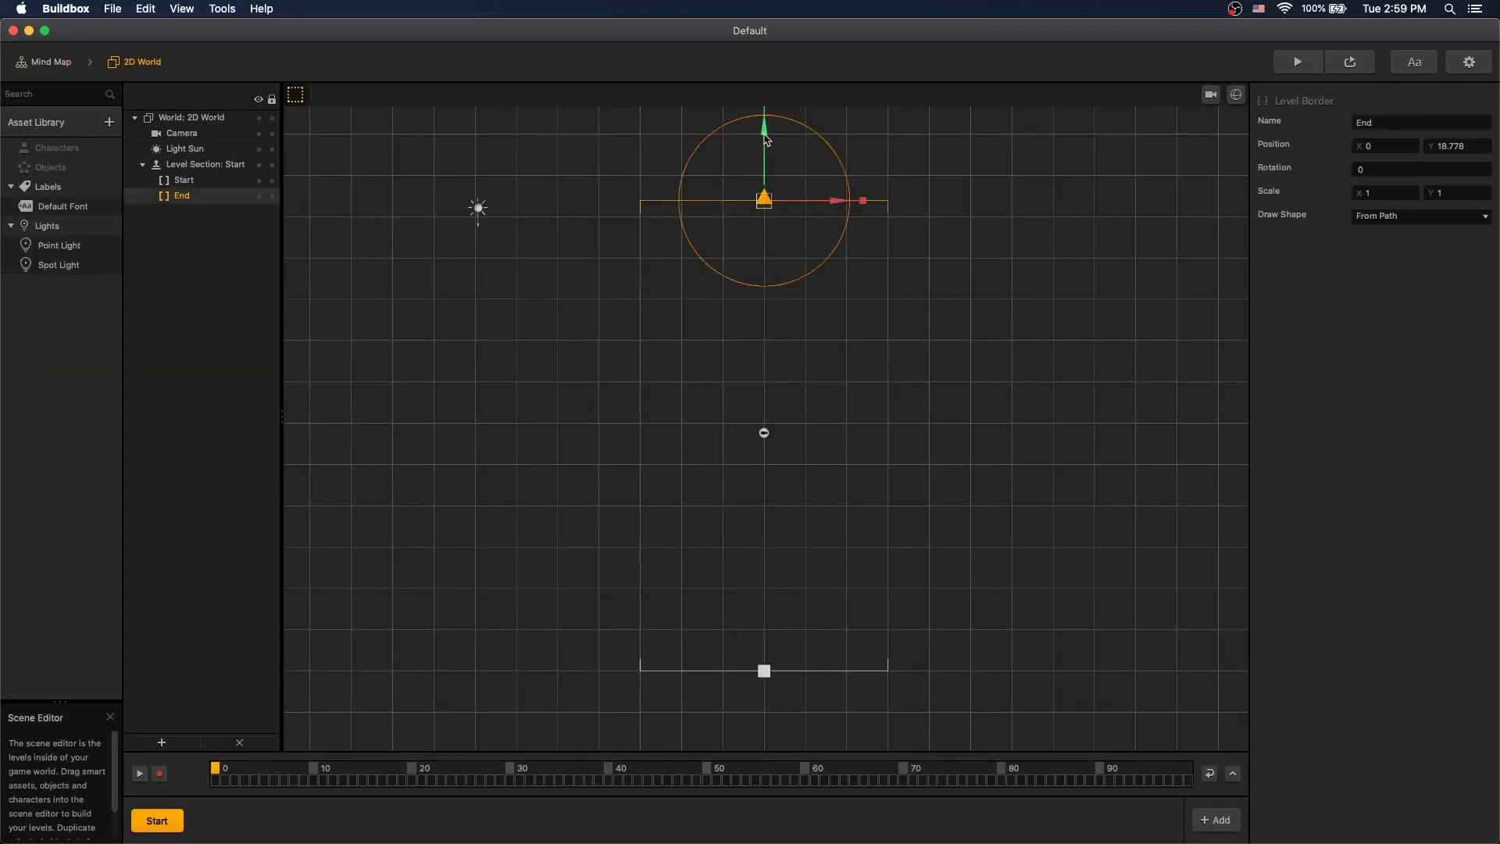
left_click_drag(767, 140, 765, 358)
left_click_drag(836, 420, 922, 472)
left_click(1388, 169)
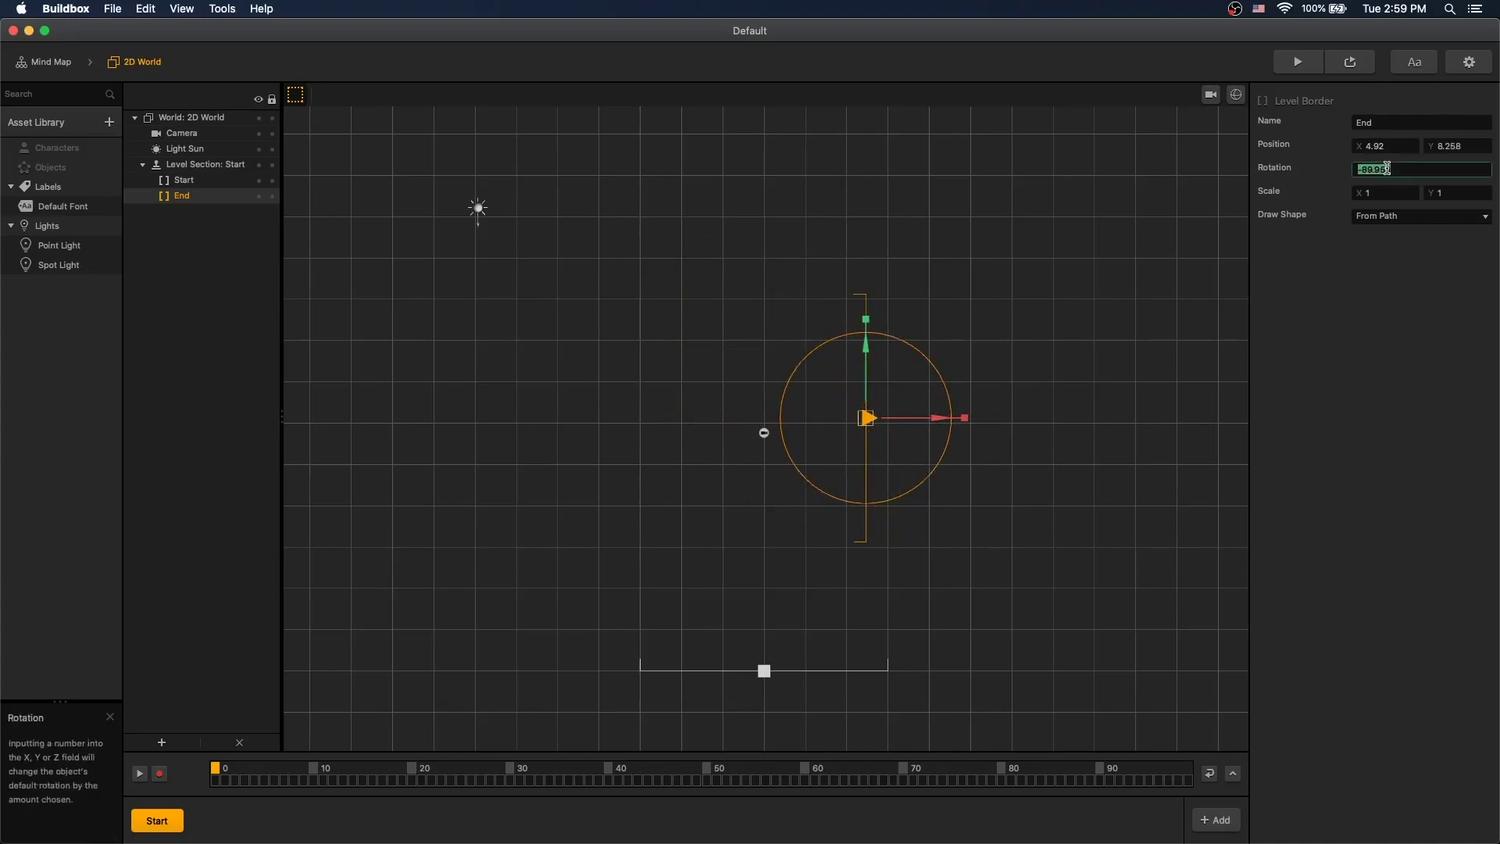
left_click_drag(1447, 146, 1456, 146)
type("4")
left_click(1387, 137)
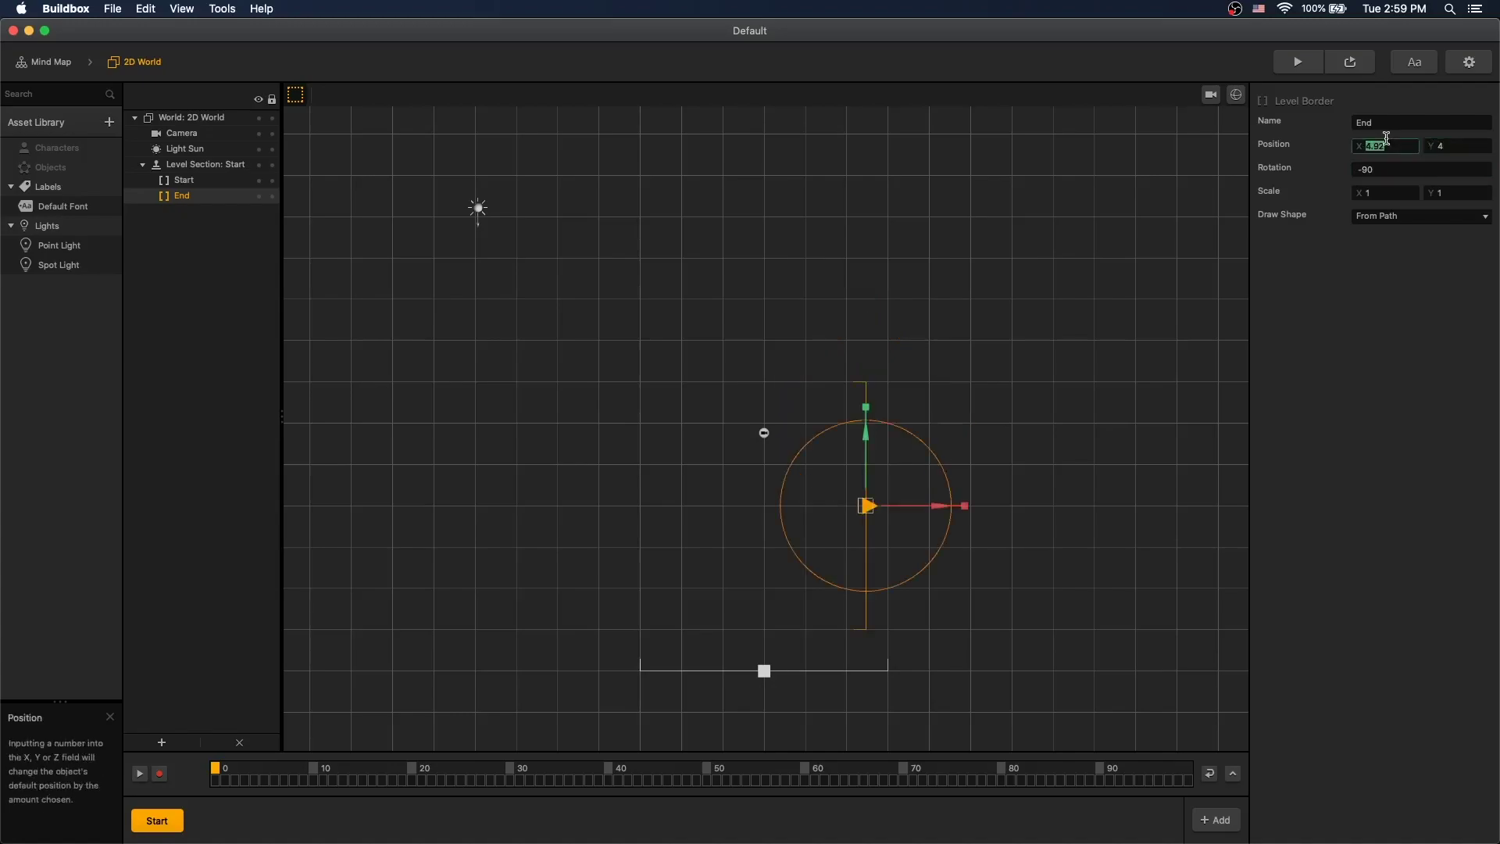
type("5.3")
key("Return")
Rotate the Start border to -90 and place it at X -5.3, Y 4
left_click(764, 671)
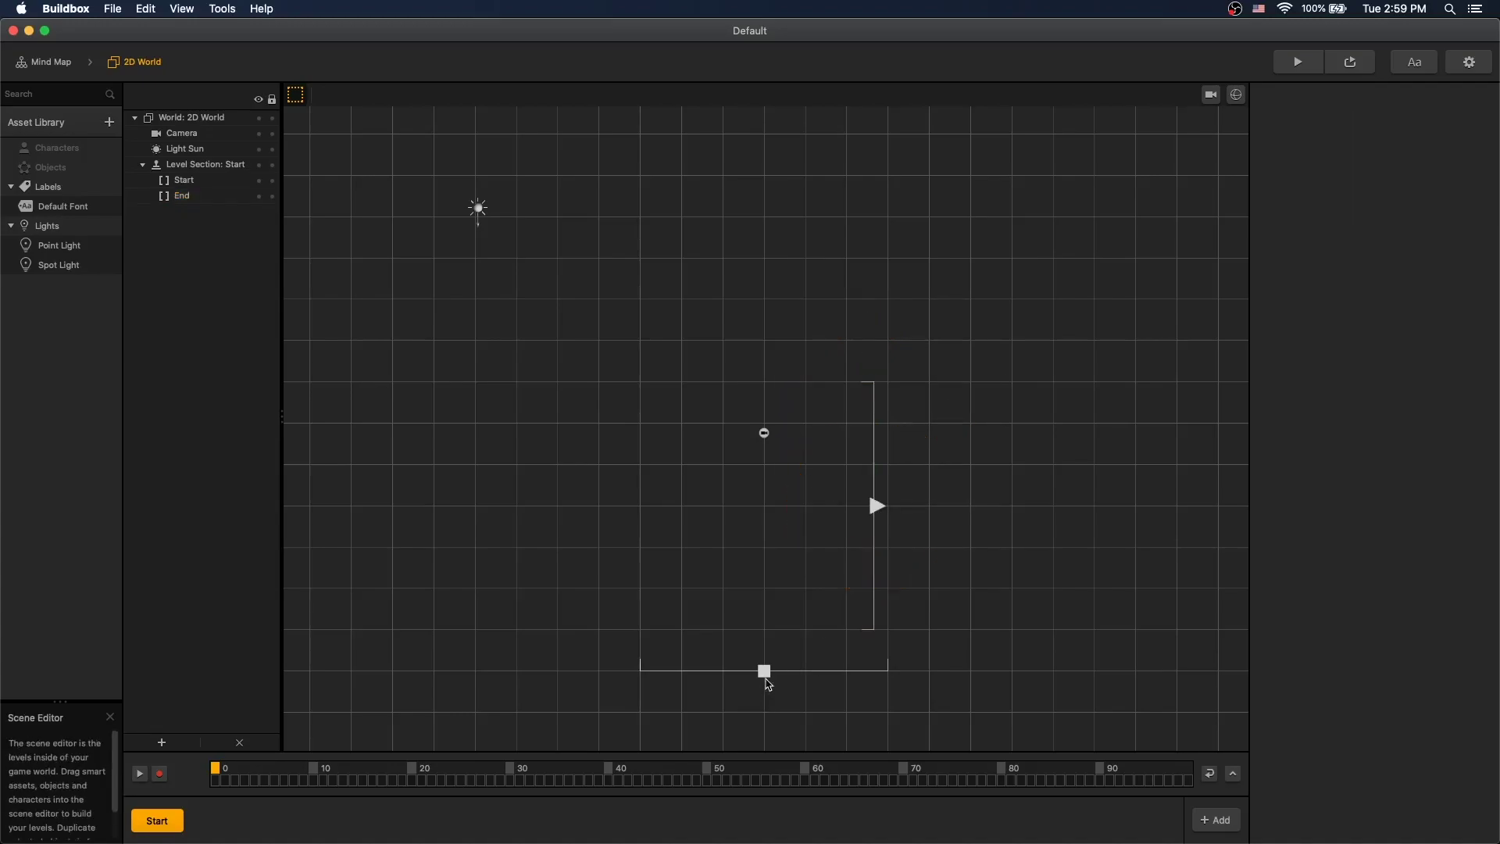
left_click(1375, 170)
type("-90")
key("Return")
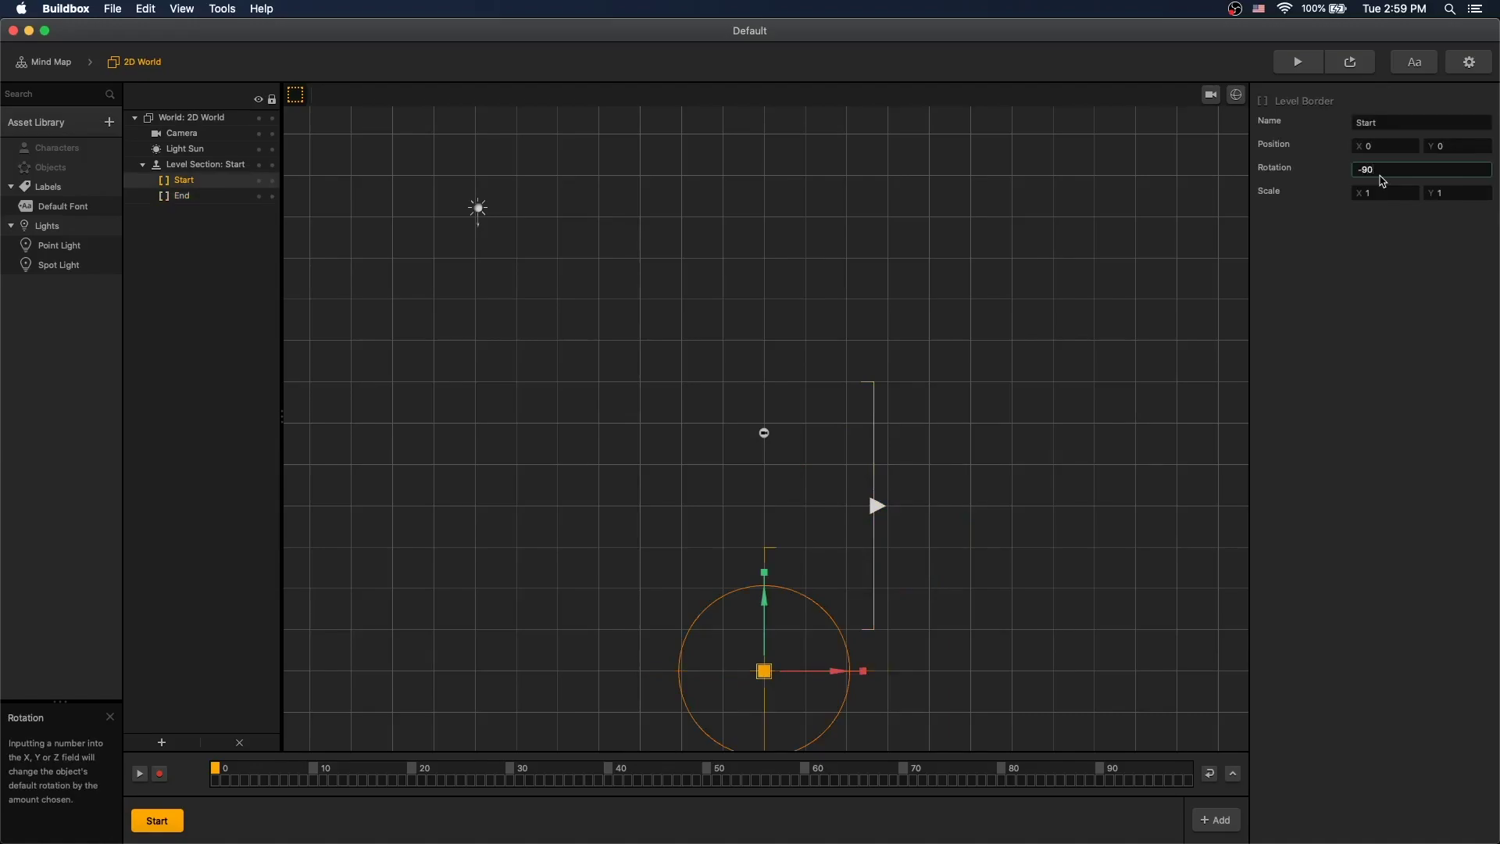
left_click(1386, 147)
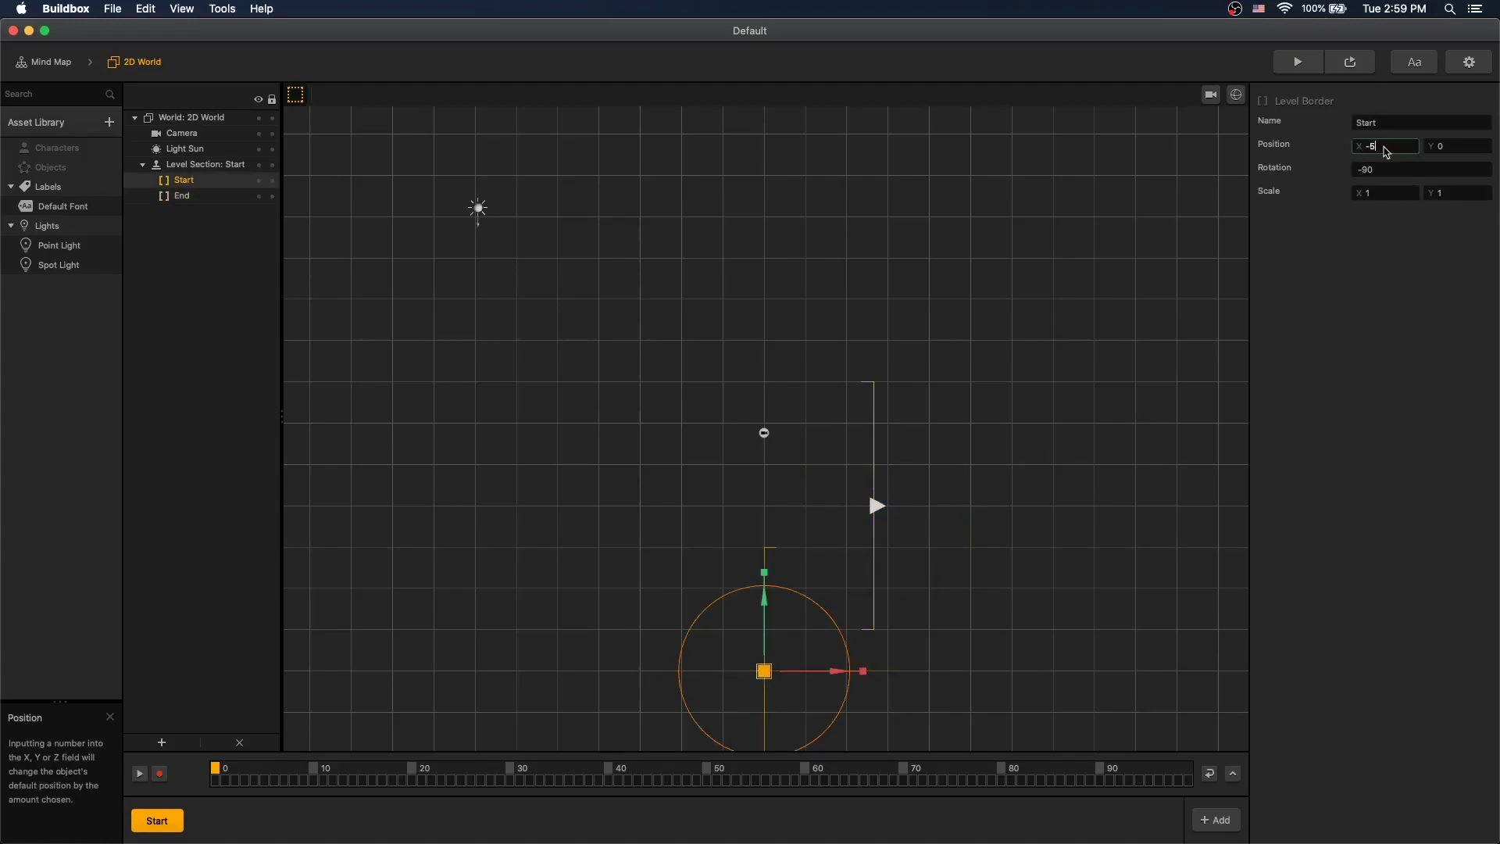
type("-5.3")
key("Return")
left_click(1448, 145)
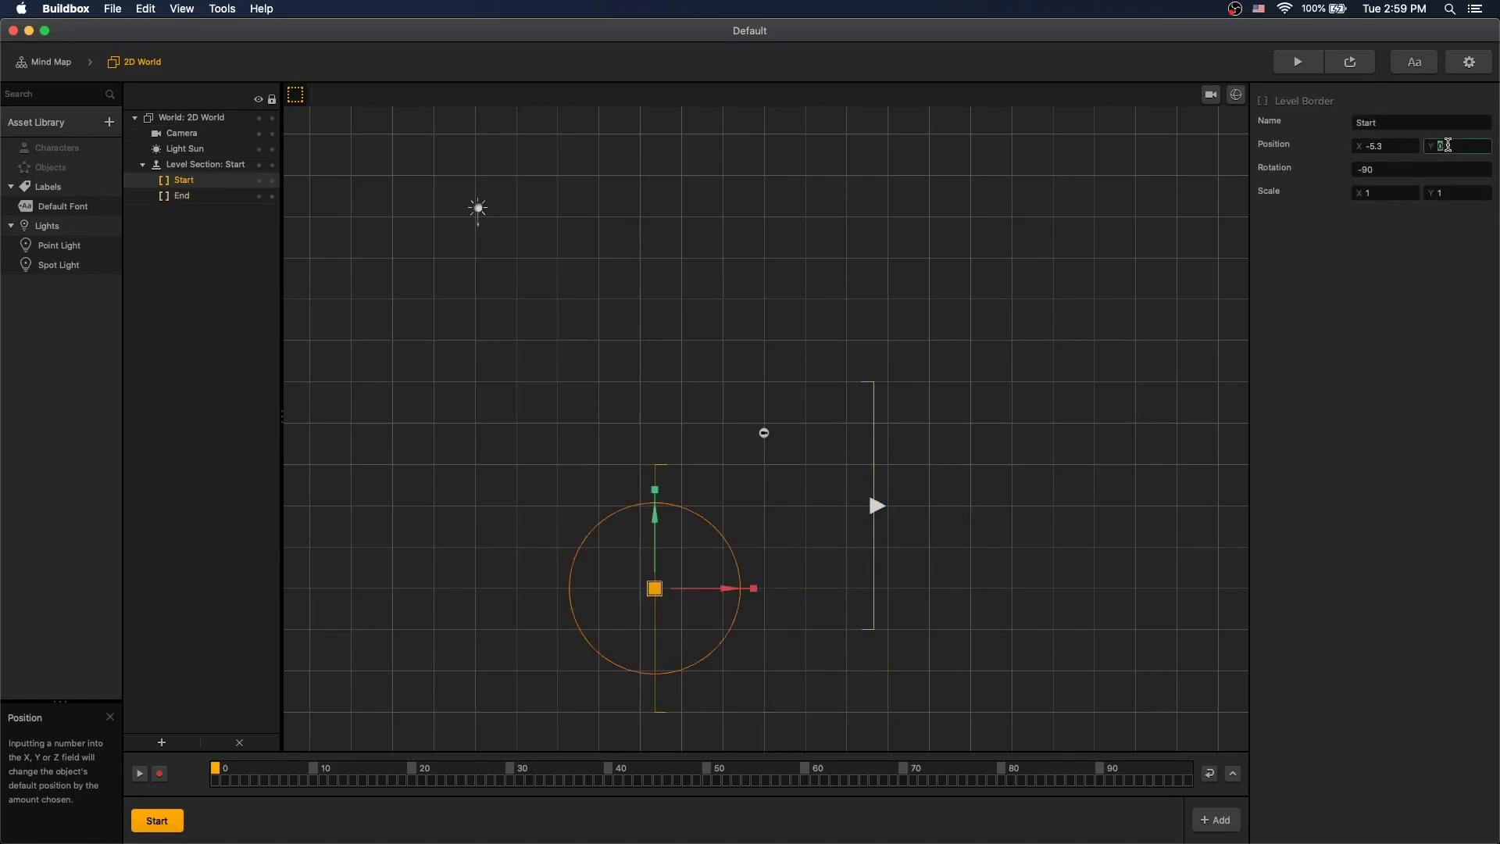
type("4")
key("Return")
left_click(109, 123)
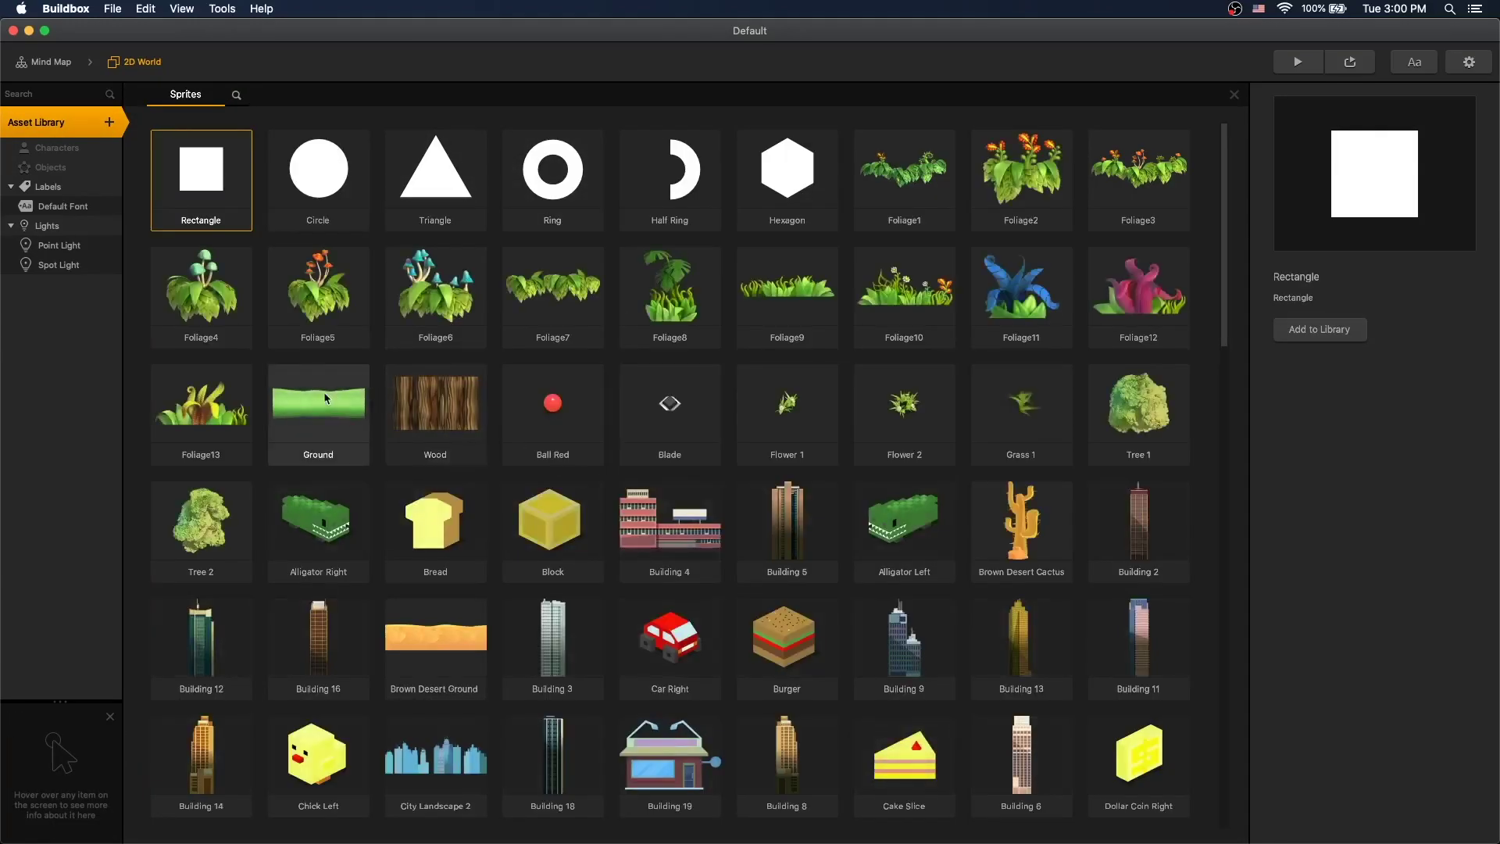
Add Ground, Building 11 and Green Background sprites to the Objects library
left_click_drag(65, 167, 65, 166)
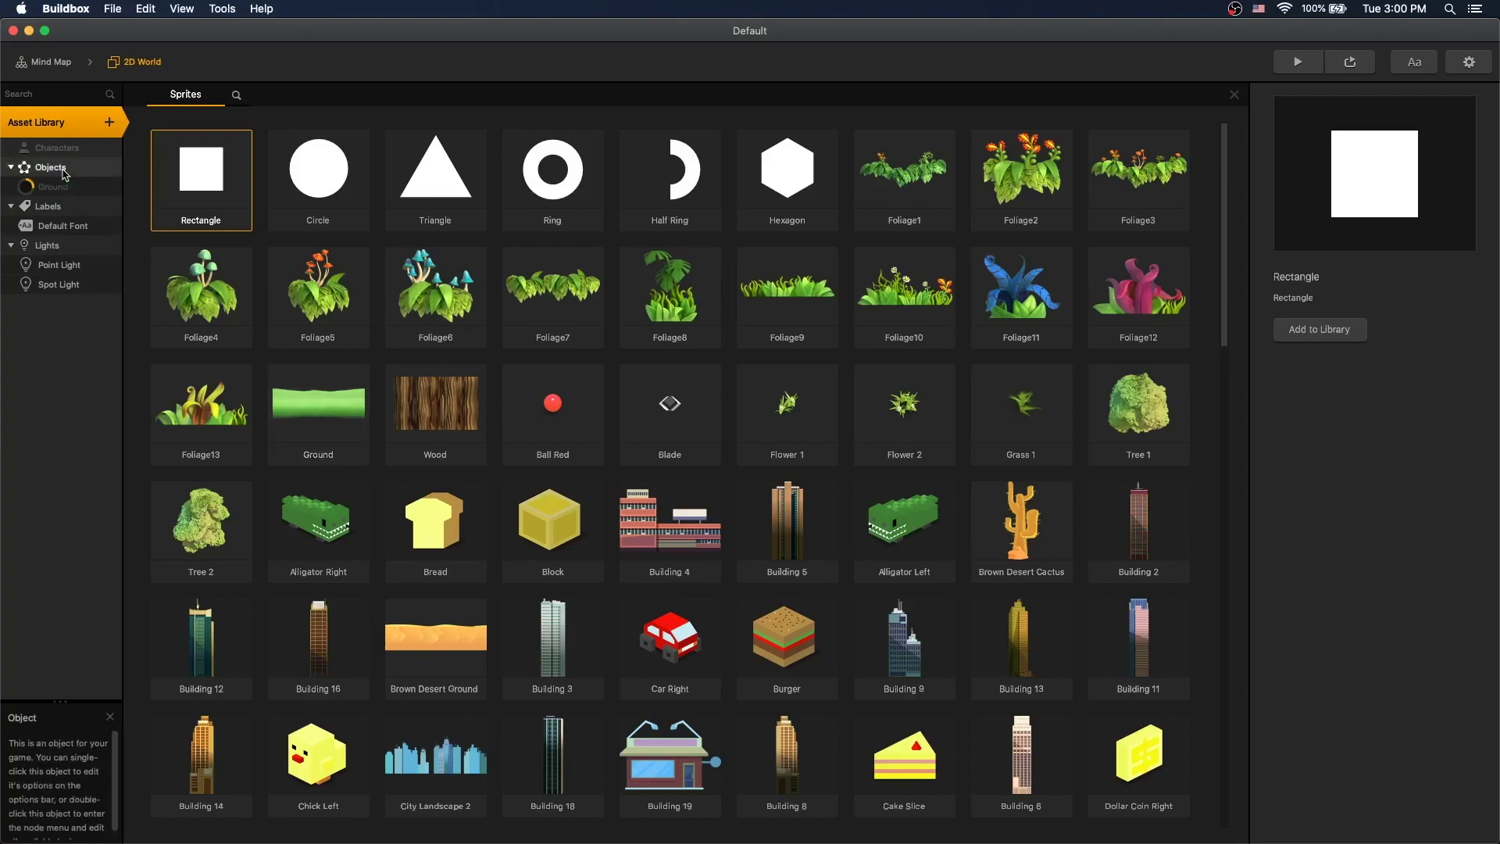
scroll(785, 587, "down", 2)
scroll(785, 587, "down", 4)
left_click(1154, 326)
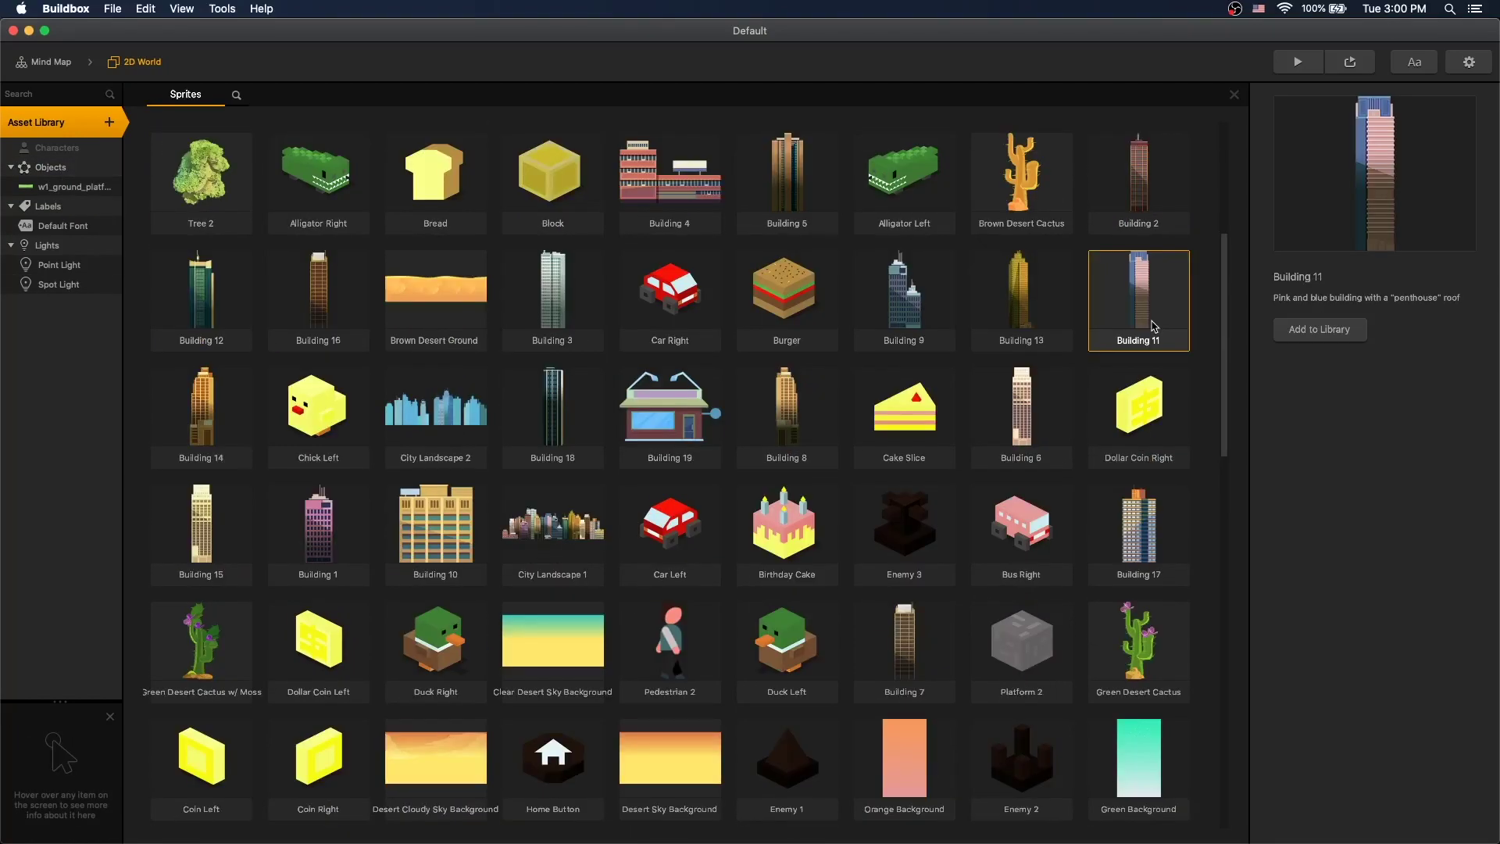
left_click_drag(230, 136, 66, 167)
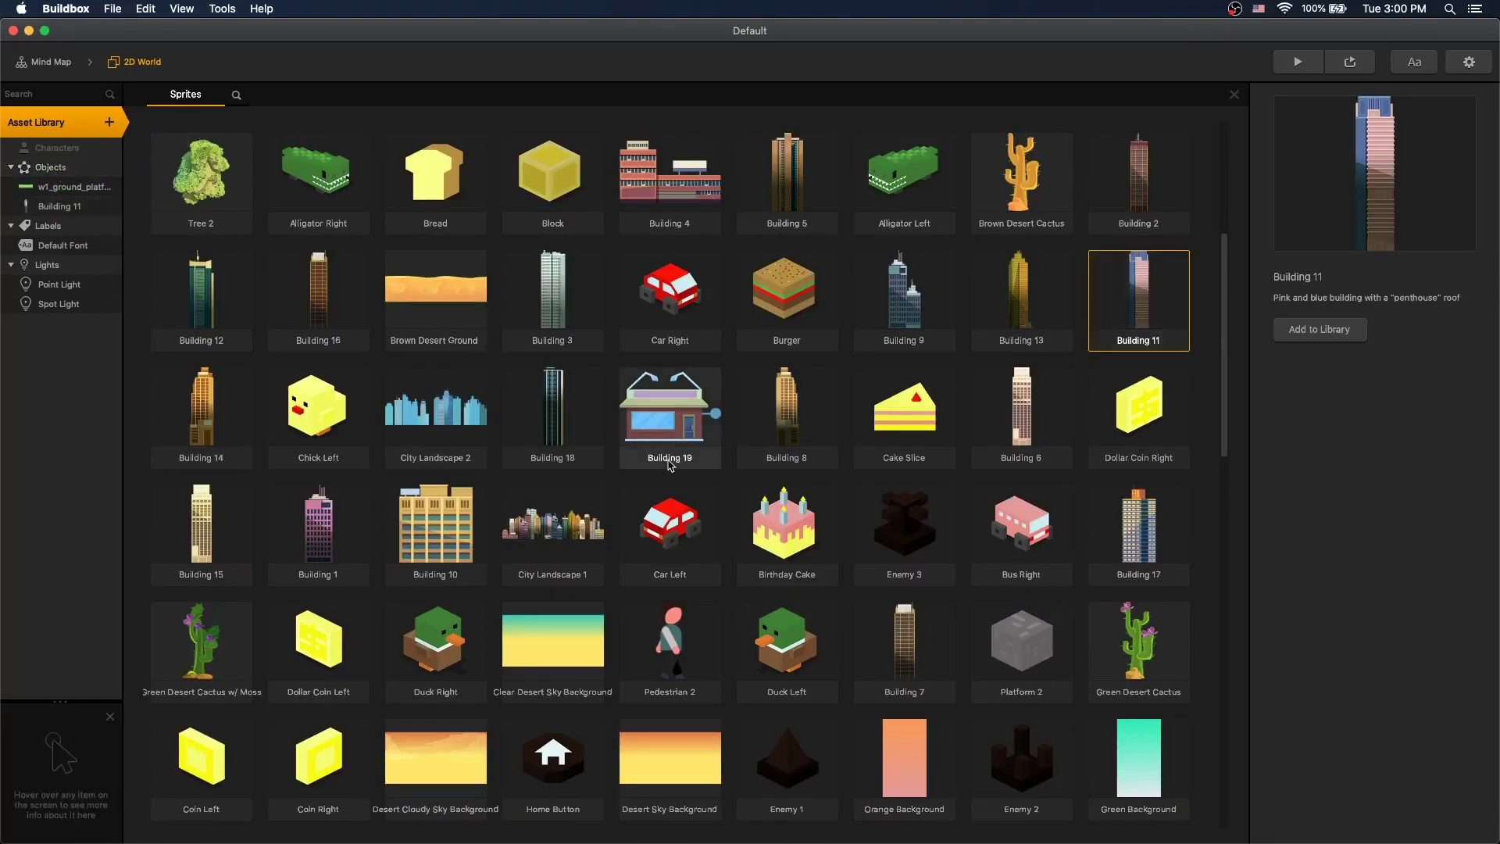
scroll(1136, 703, "down", 2)
left_click_drag(1126, 698, 66, 167)
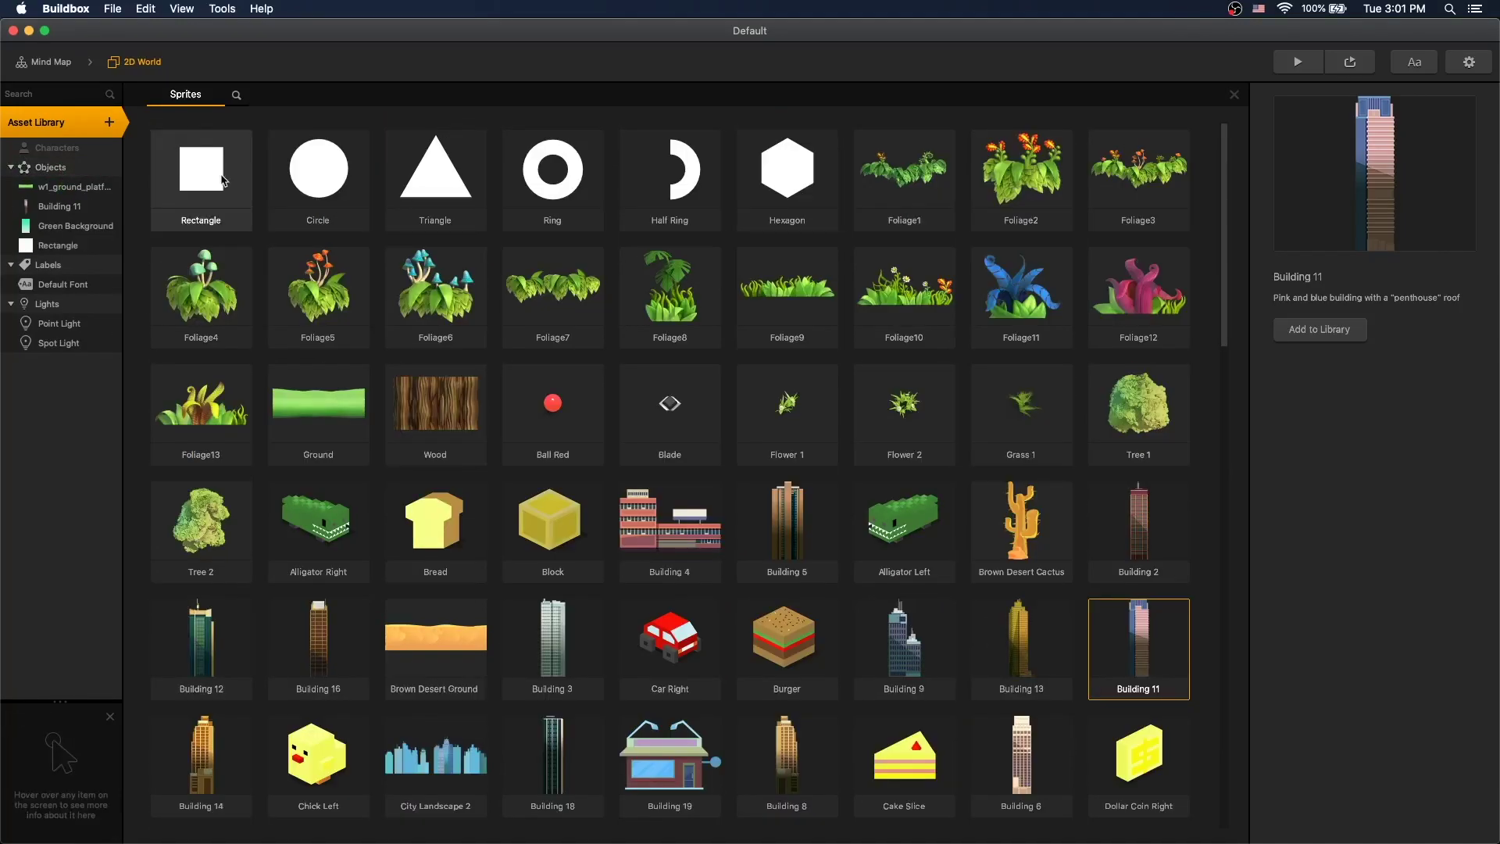
left_click(1234, 94)
Rename the Rectangle asset to Point and the ground asset to Ground
left_click(1390, 123)
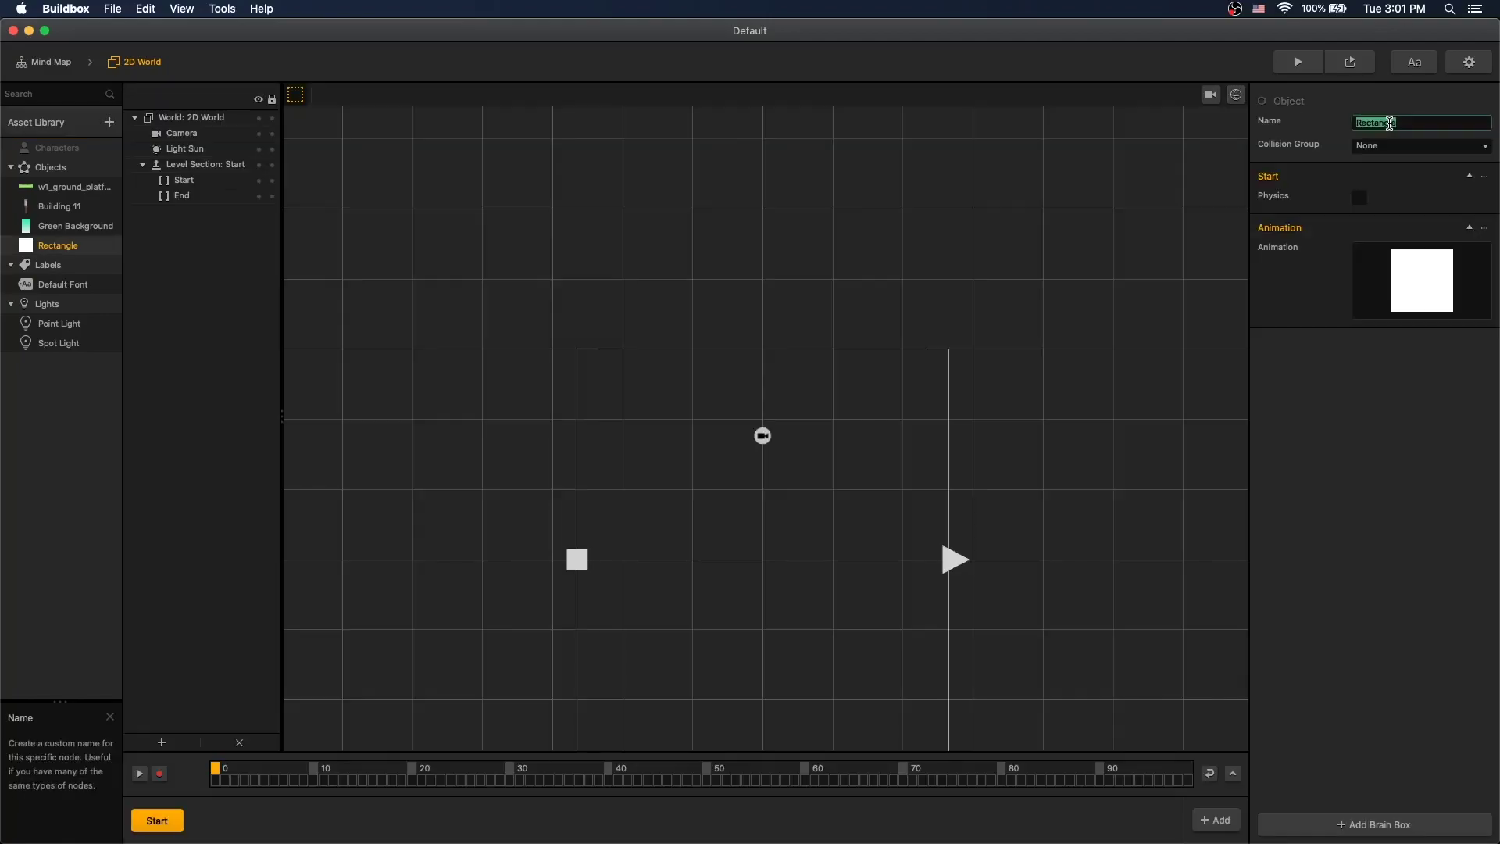
type("Point")
key("Return")
type("Ground")
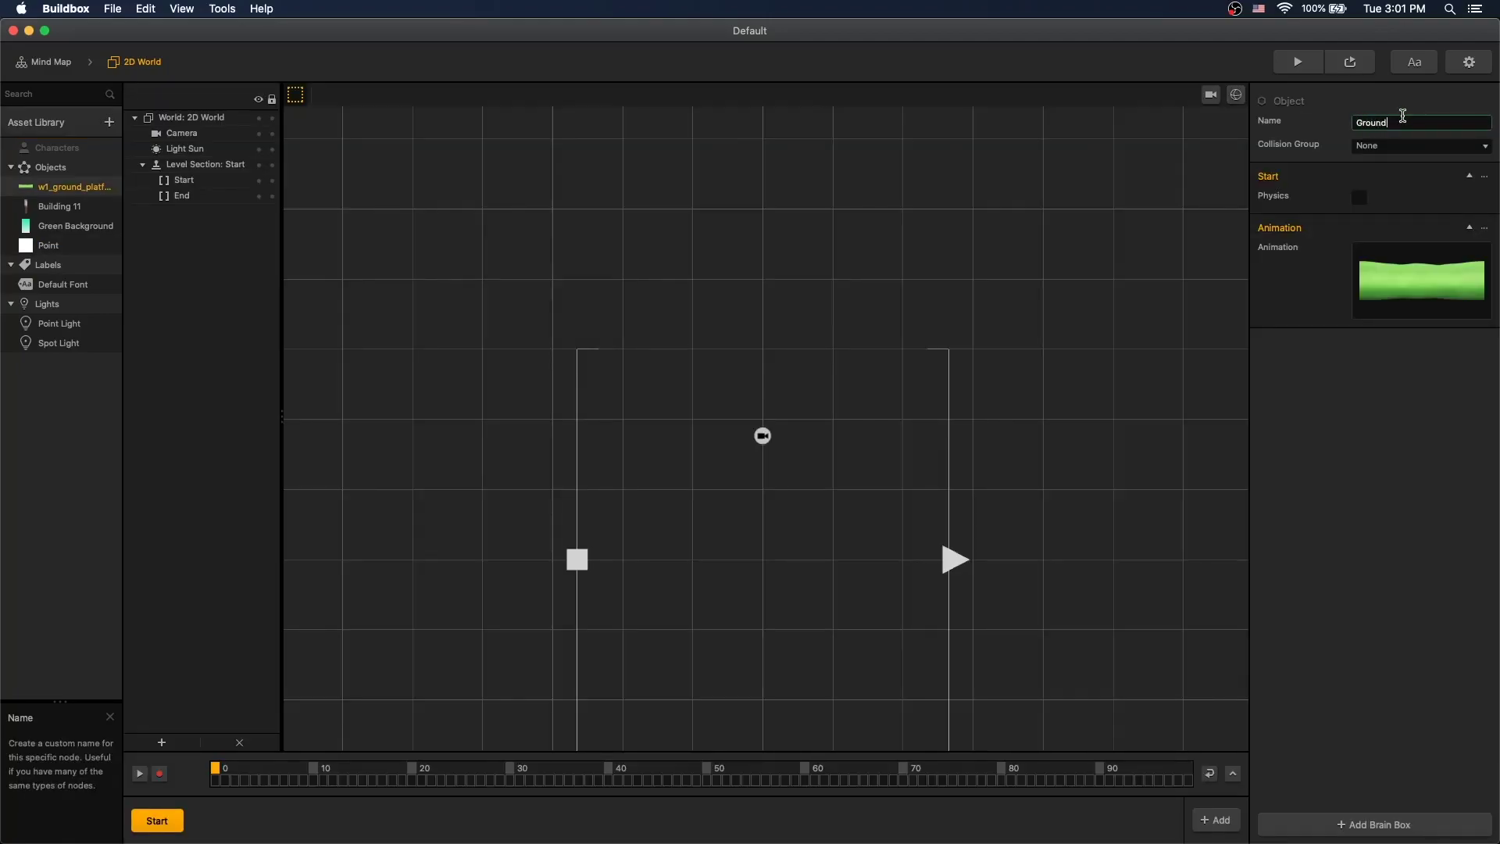
key("Return")
Import the penguin image as a character named Player and remove it from the scene
left_click_drag(468, 273, 539, 376)
left_click(66, 167)
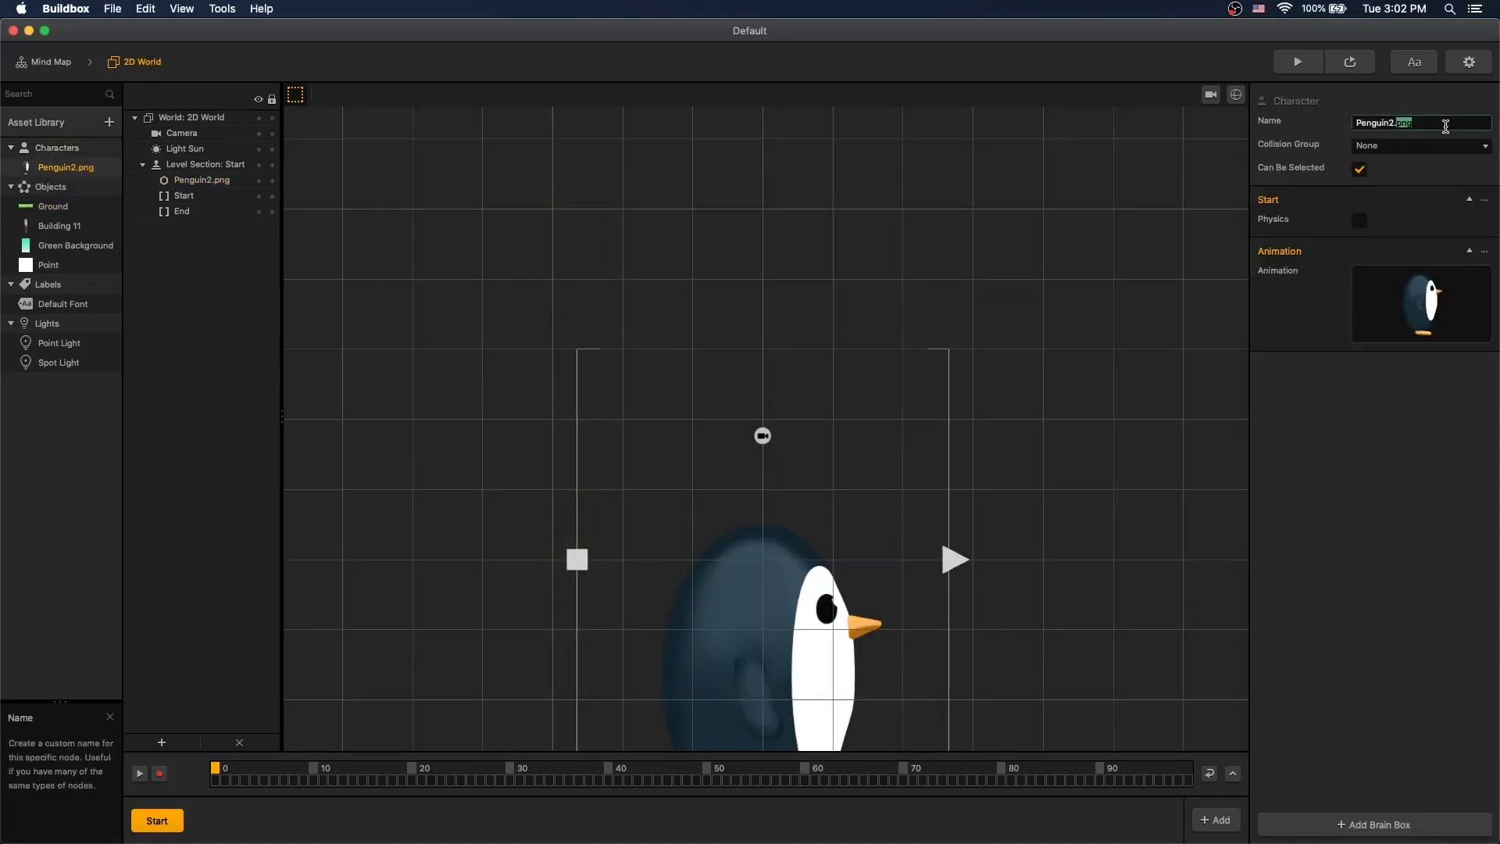
left_click(1445, 123)
type("Player")
key("Return")
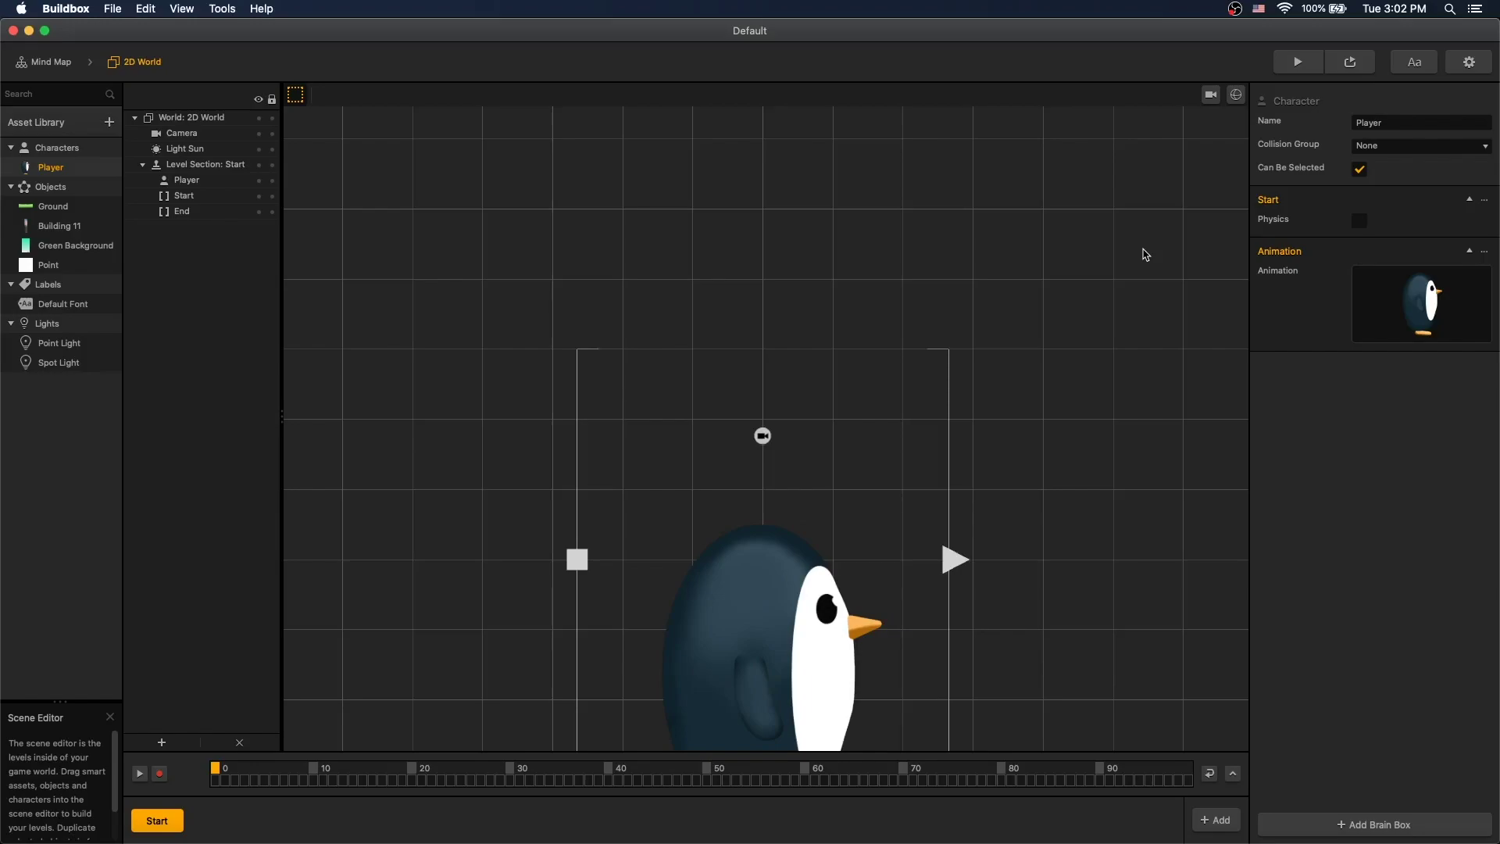
left_click(797, 598)
key("Delete")
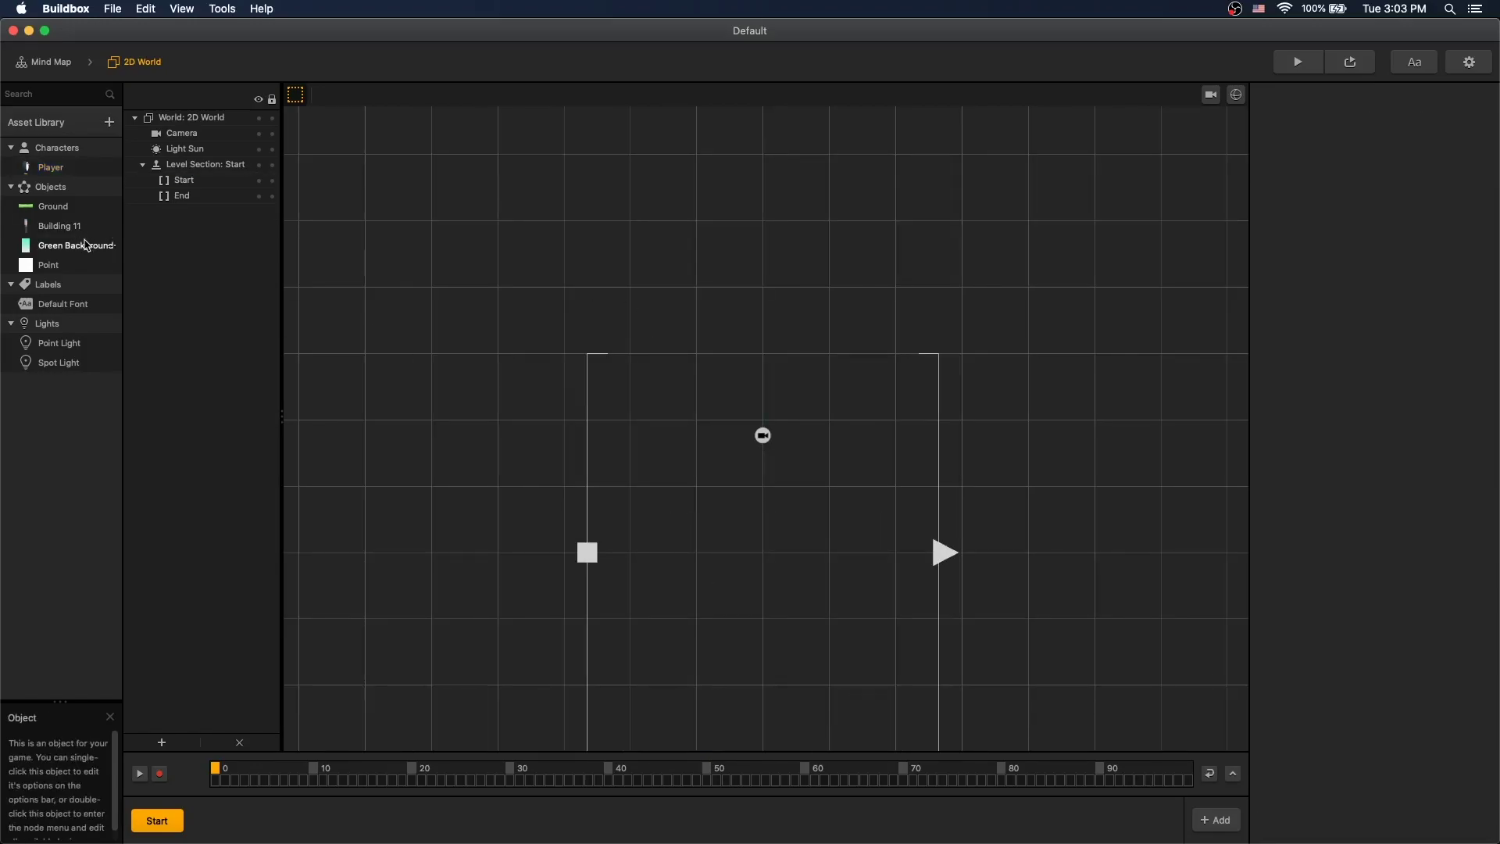
Place Green Background and Ground in the level, with Ground at position 0, 0
left_click_drag(87, 246, 763, 288)
scroll(742, 281, "down", 5)
left_click_drag(47, 206, 761, 547)
left_click(1407, 125)
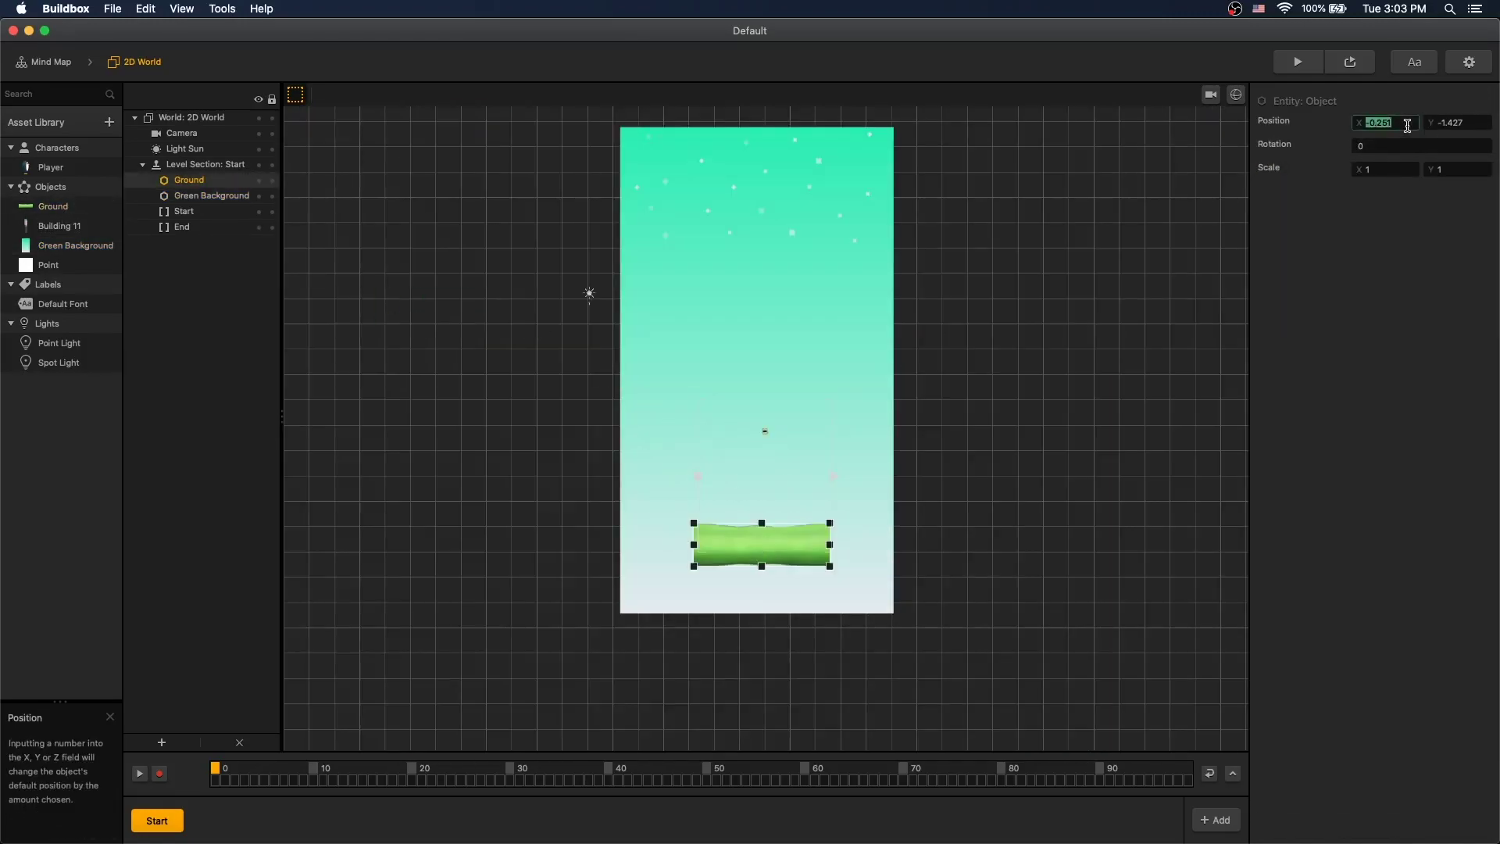
type("0")
left_click(1480, 122)
type("0")
left_click(955, 498)
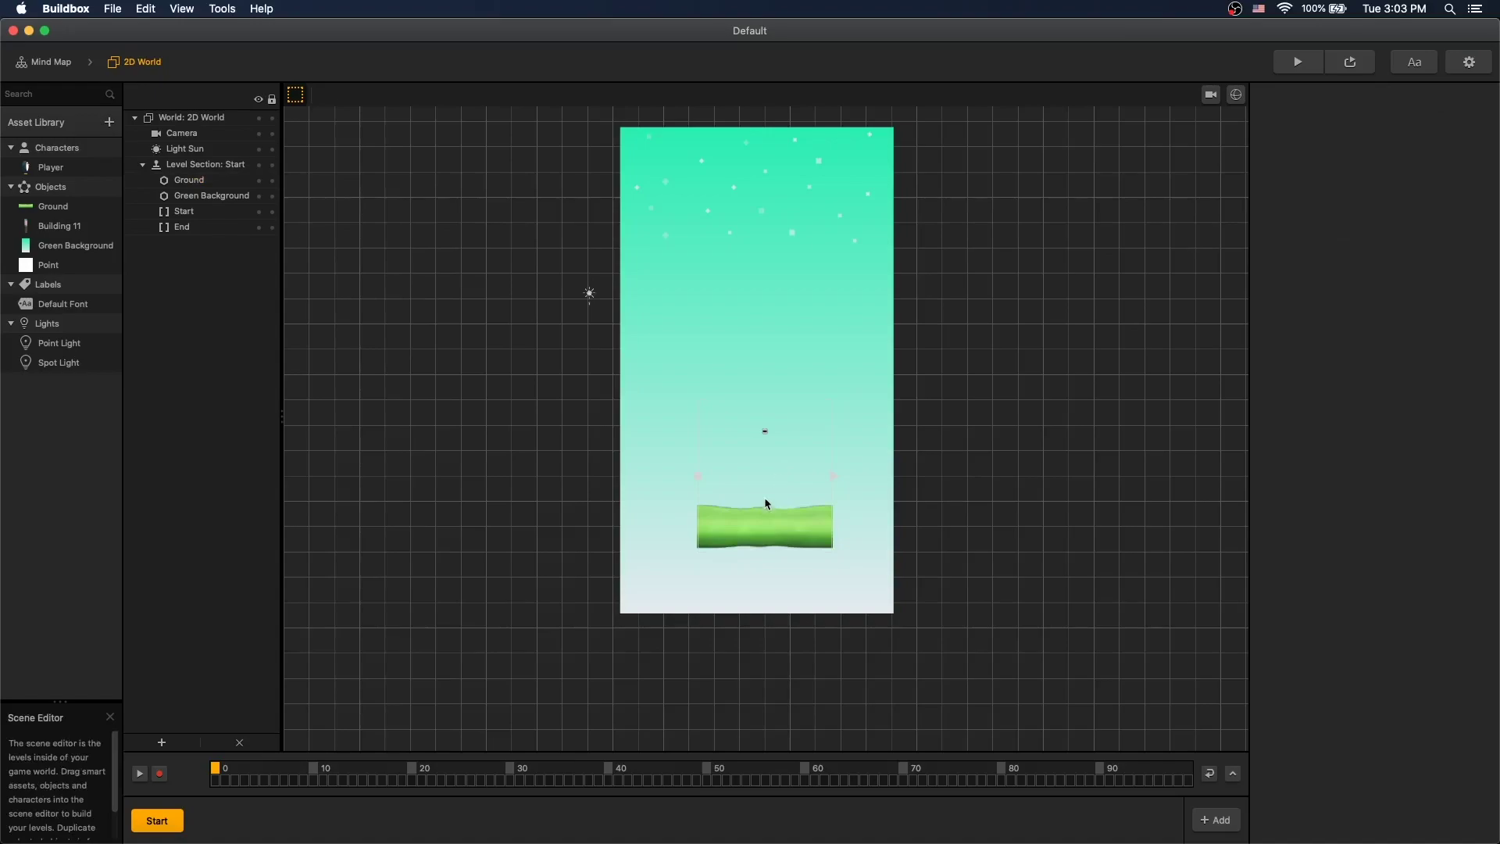
Shrink the Green Background to 0.547 by 0.582 and raise it to Y 5.191, checking the camera view
left_click(1211, 95)
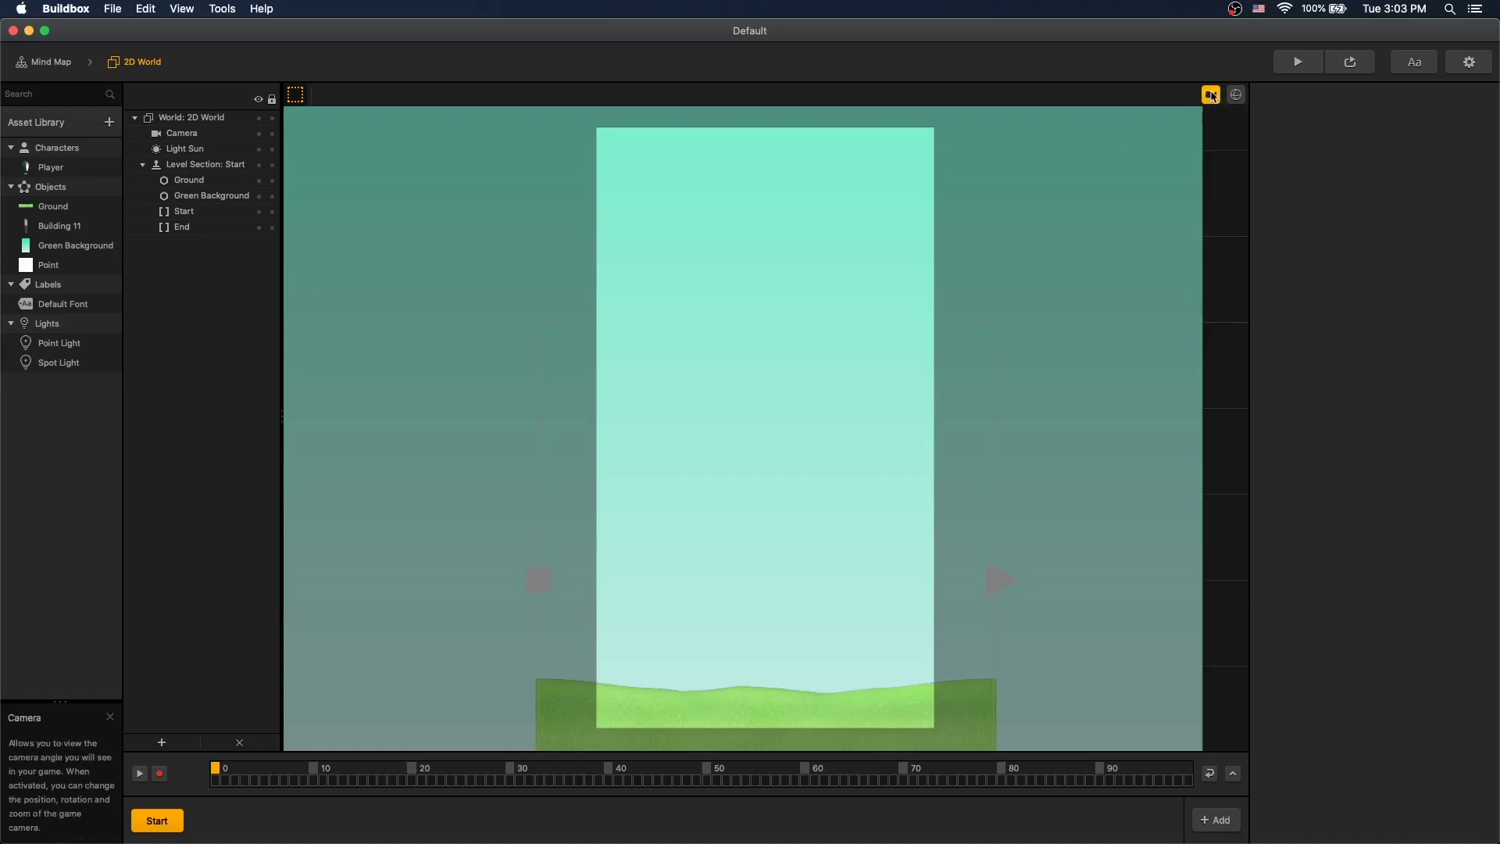
left_click(1211, 94)
left_click(857, 357)
left_click_drag(617, 117, 767, 317)
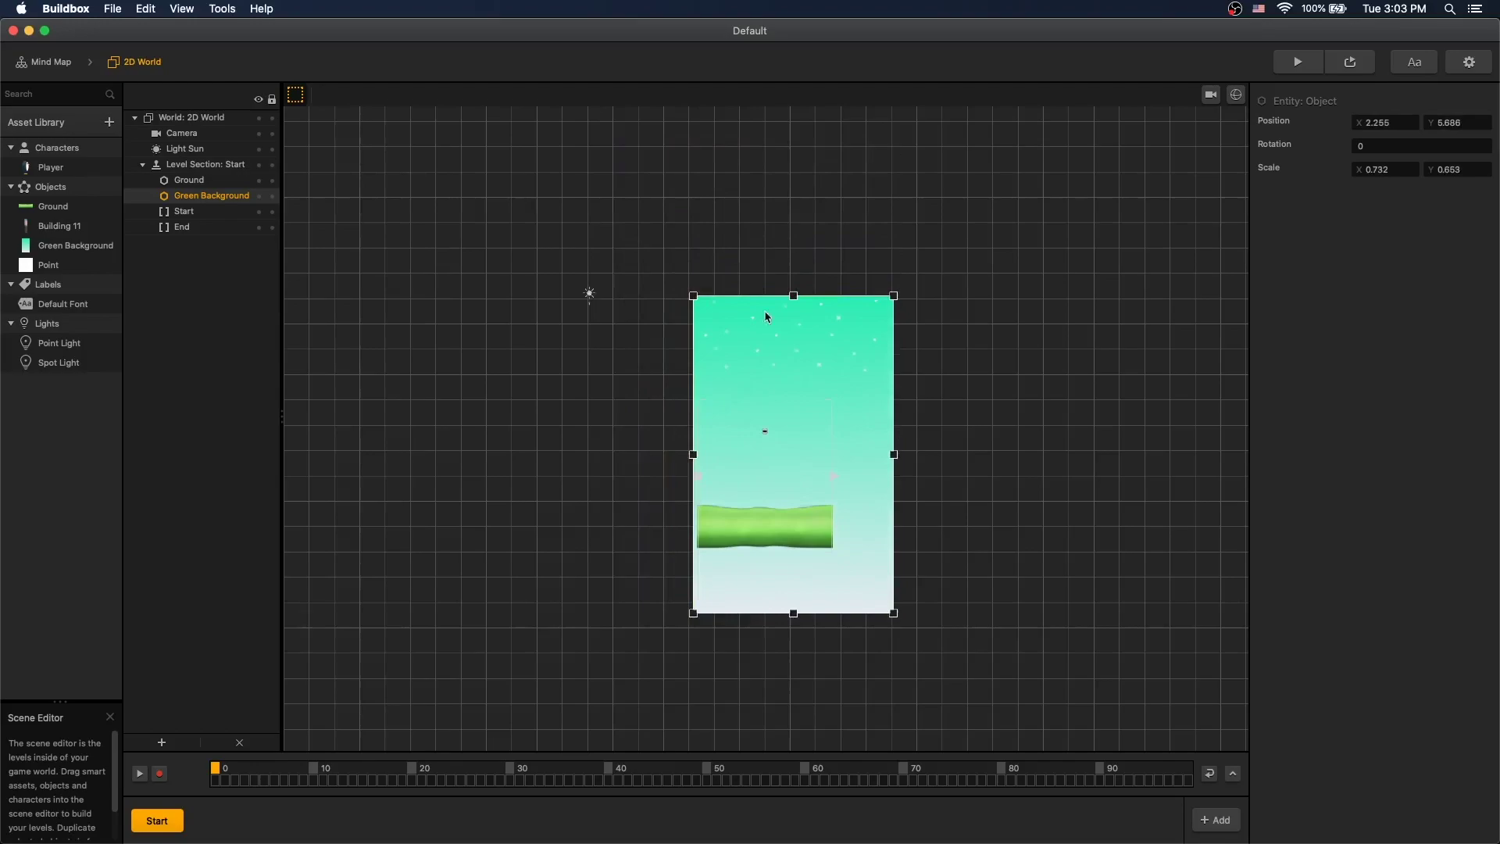
left_click_drag(894, 614, 845, 581)
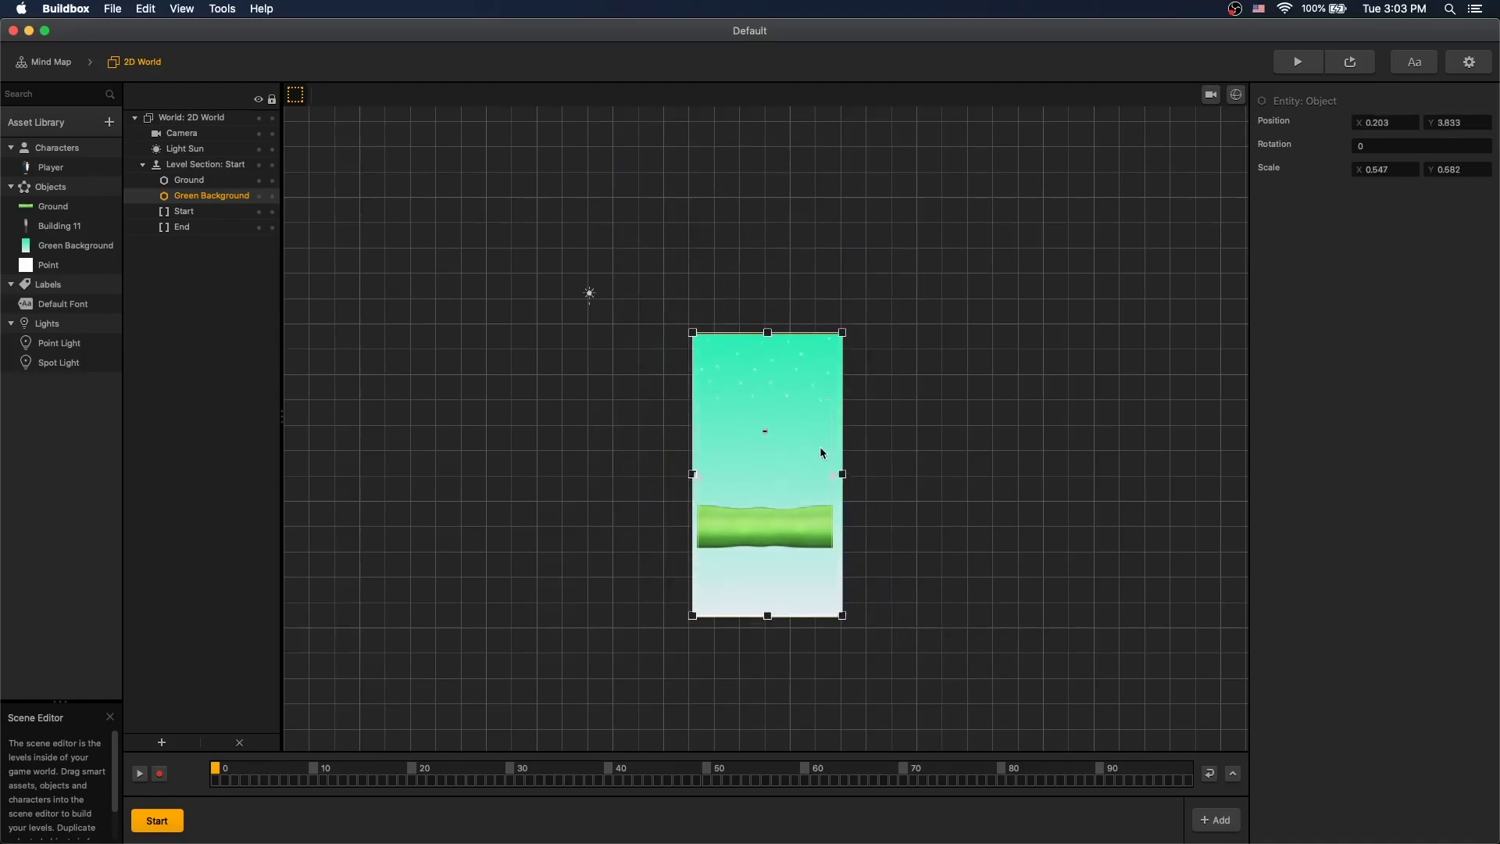
left_click(1211, 95)
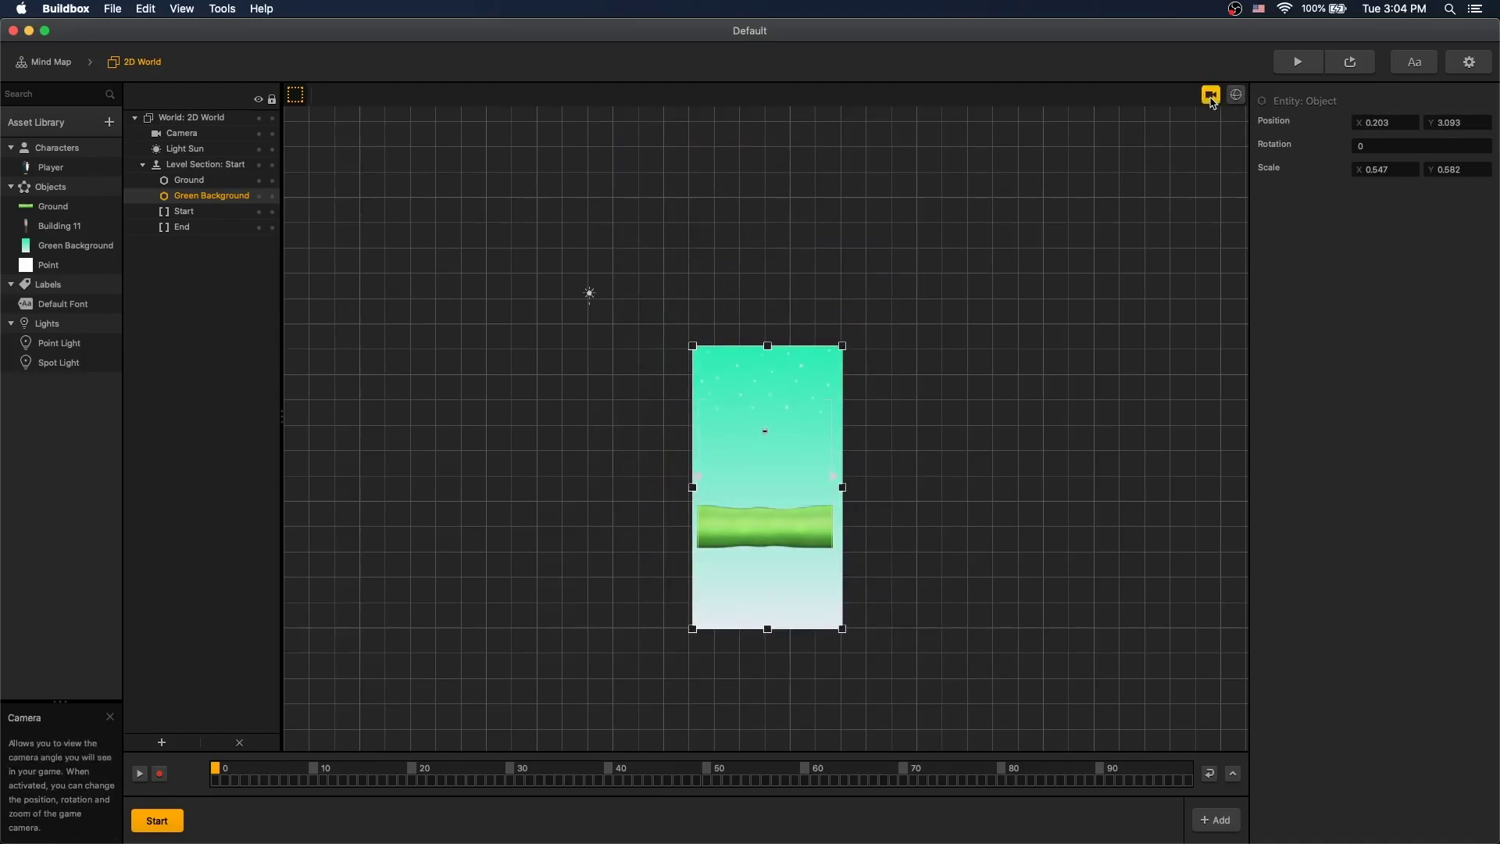
left_click(1211, 95)
left_click_drag(831, 399, 781, 338)
left_click(1211, 95)
left_click(1210, 95)
left_click(1211, 96)
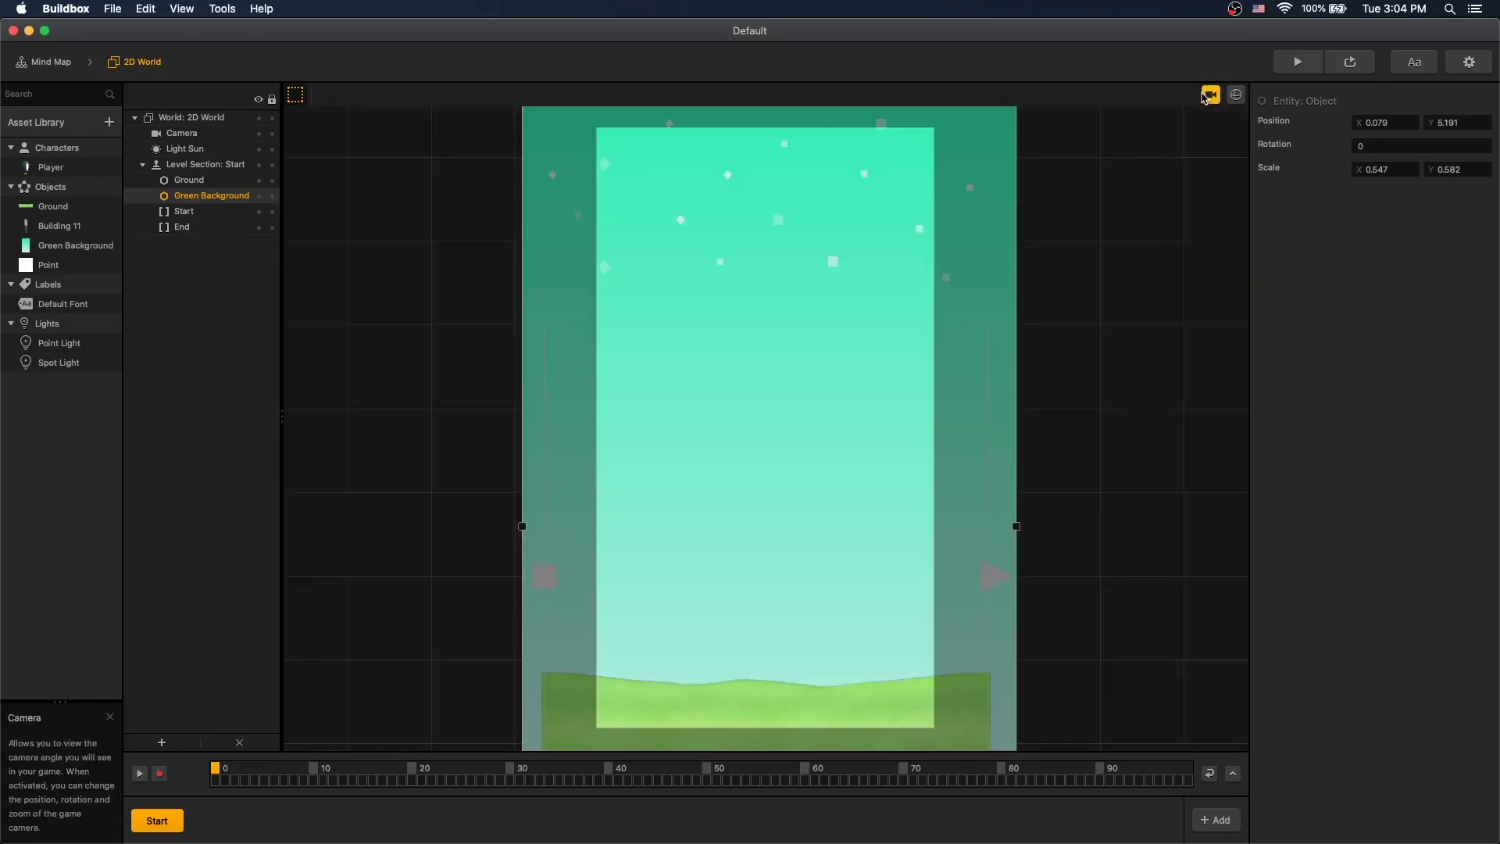
left_click(1209, 95)
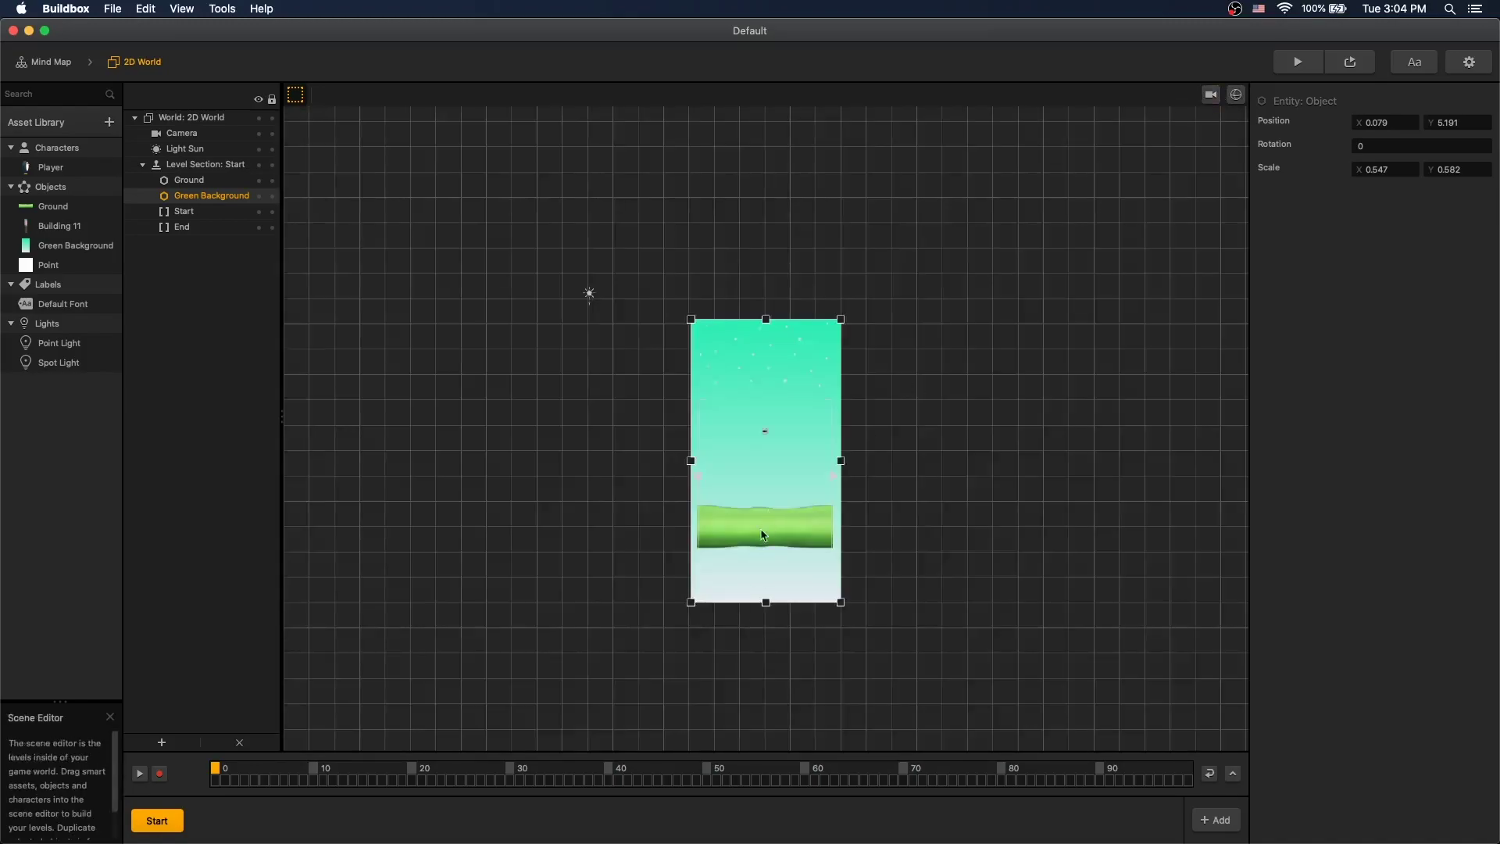
Put Ground in the Enemy collision group with Static physics
left_click(53, 209)
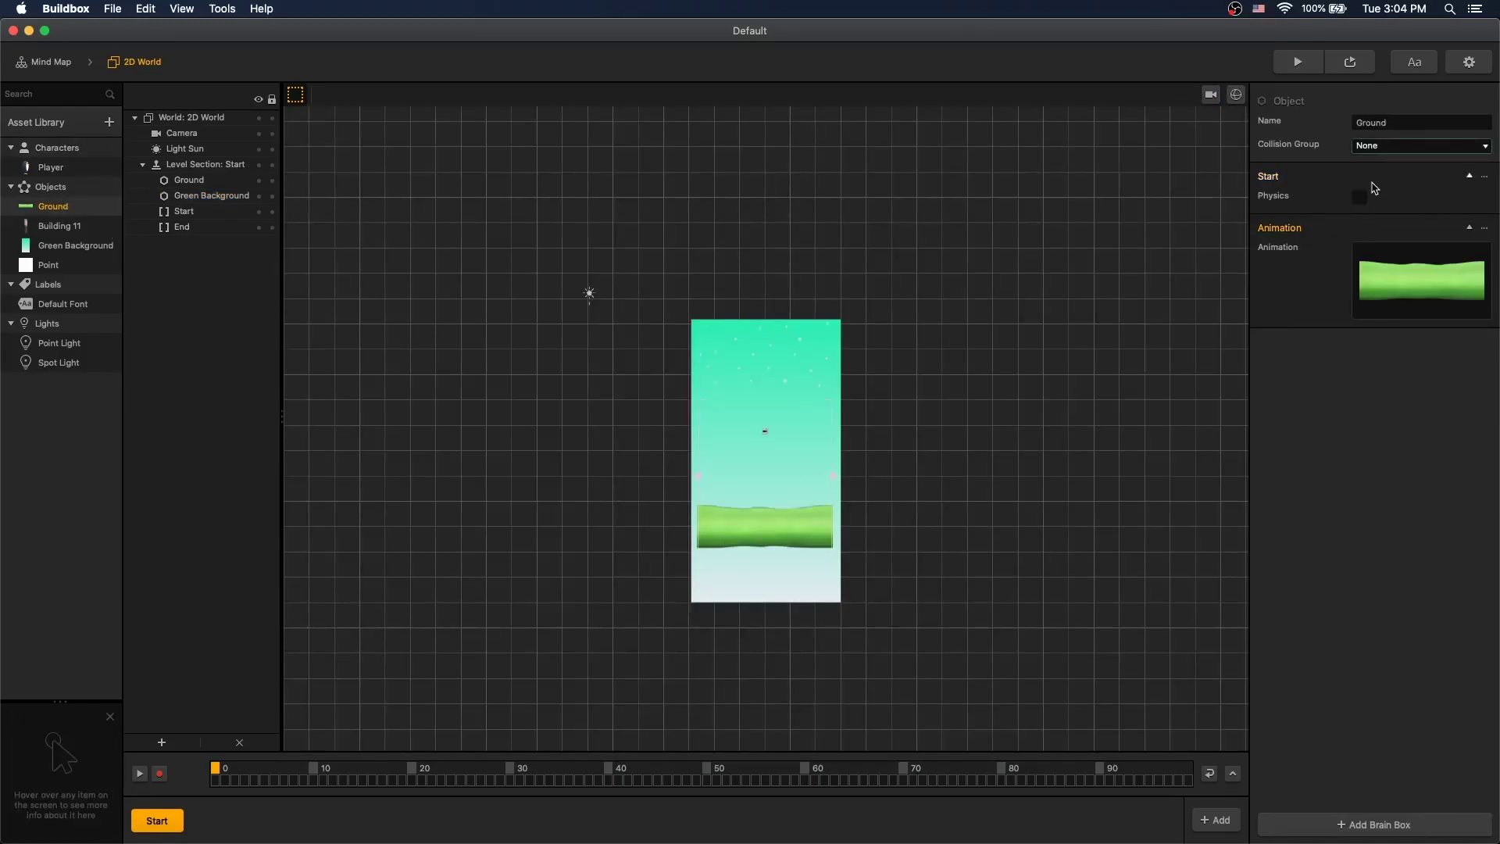
left_click(1381, 148)
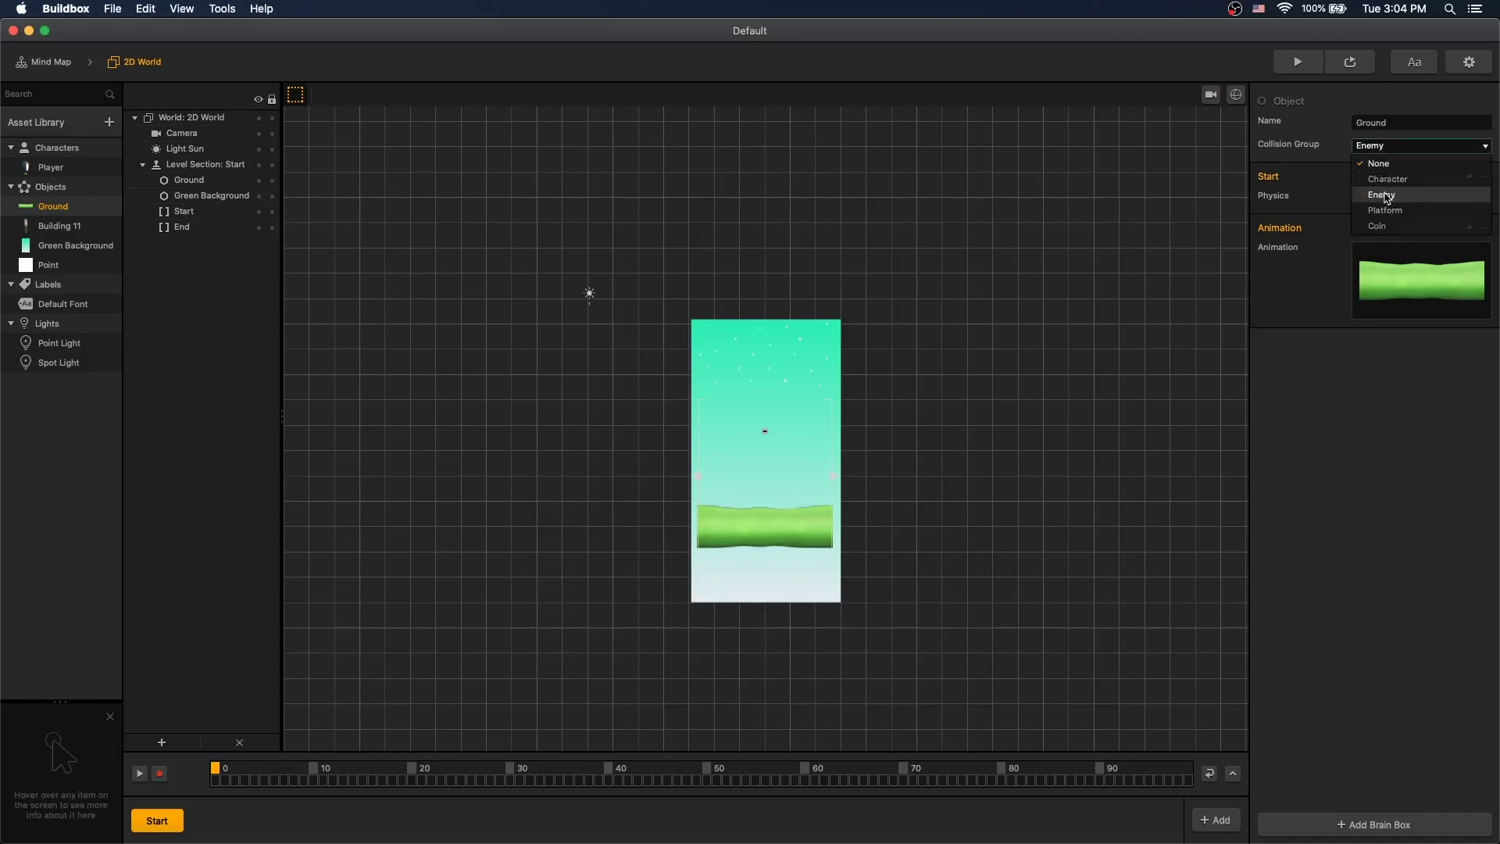
left_click(1385, 195)
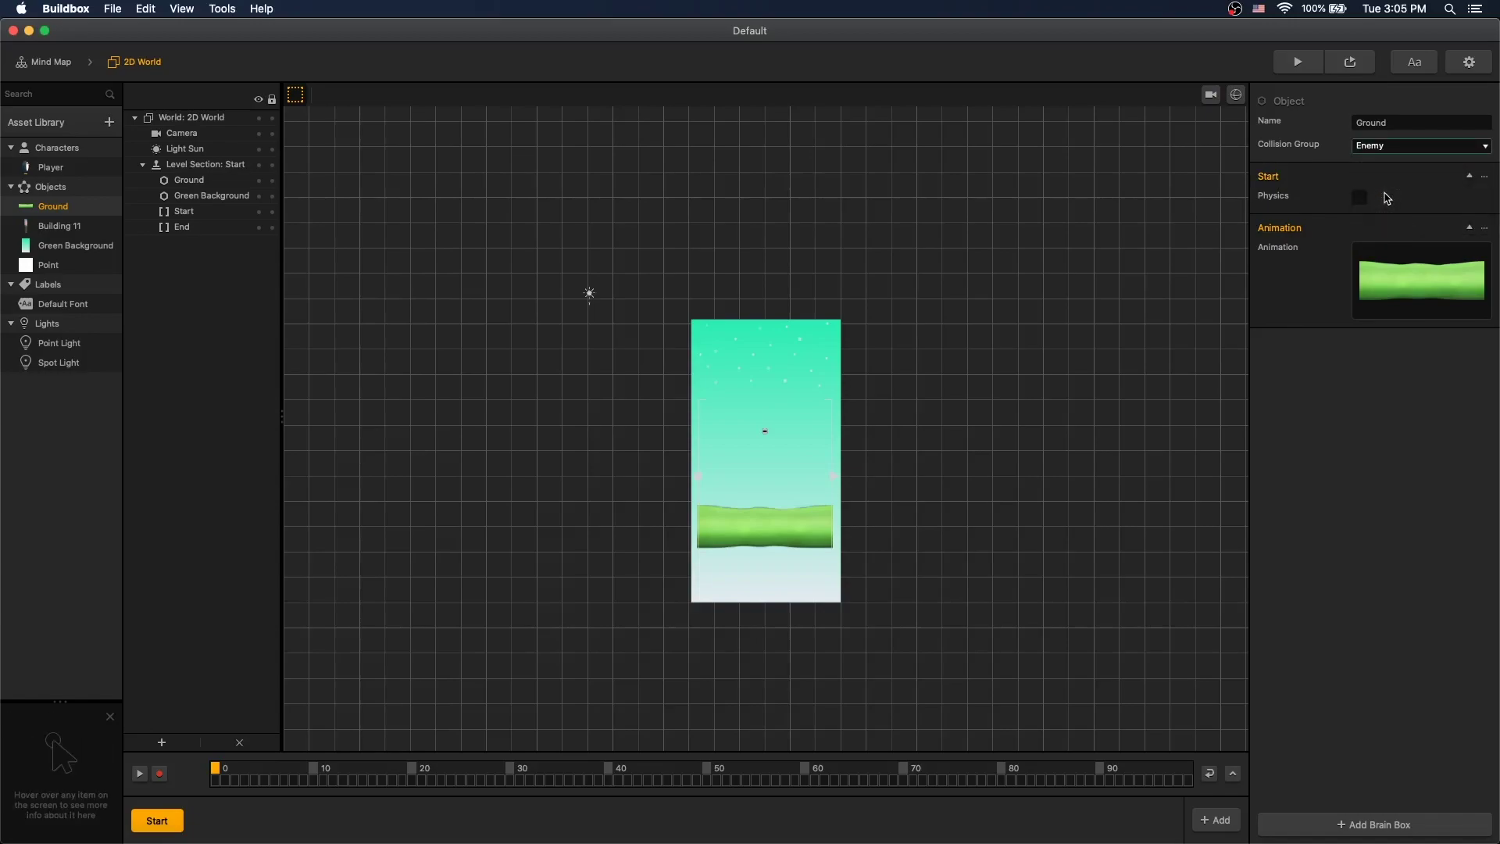
left_click(1360, 198)
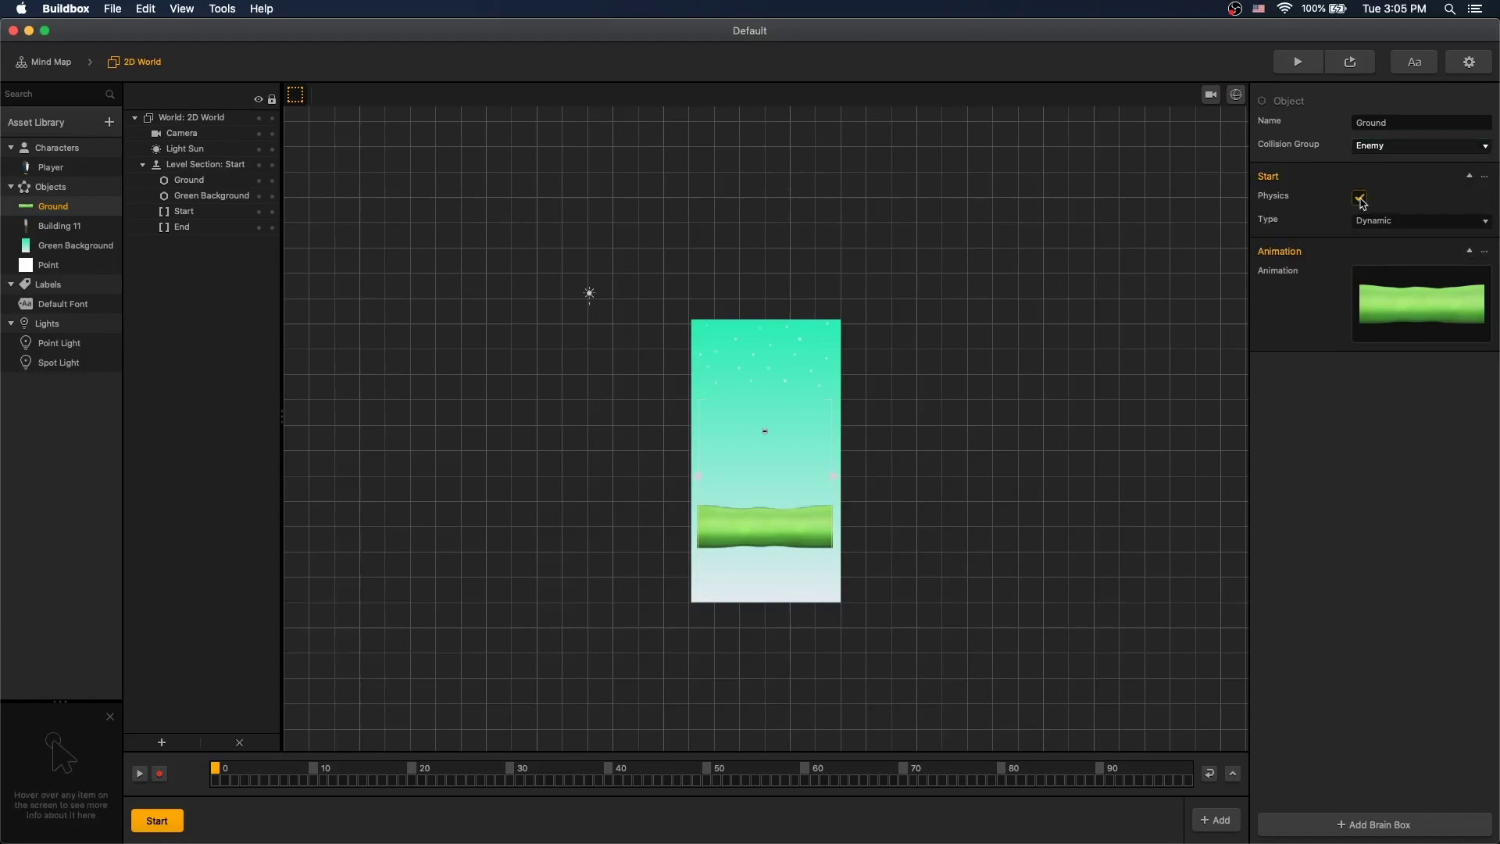
left_click(1382, 220)
left_click(1375, 237)
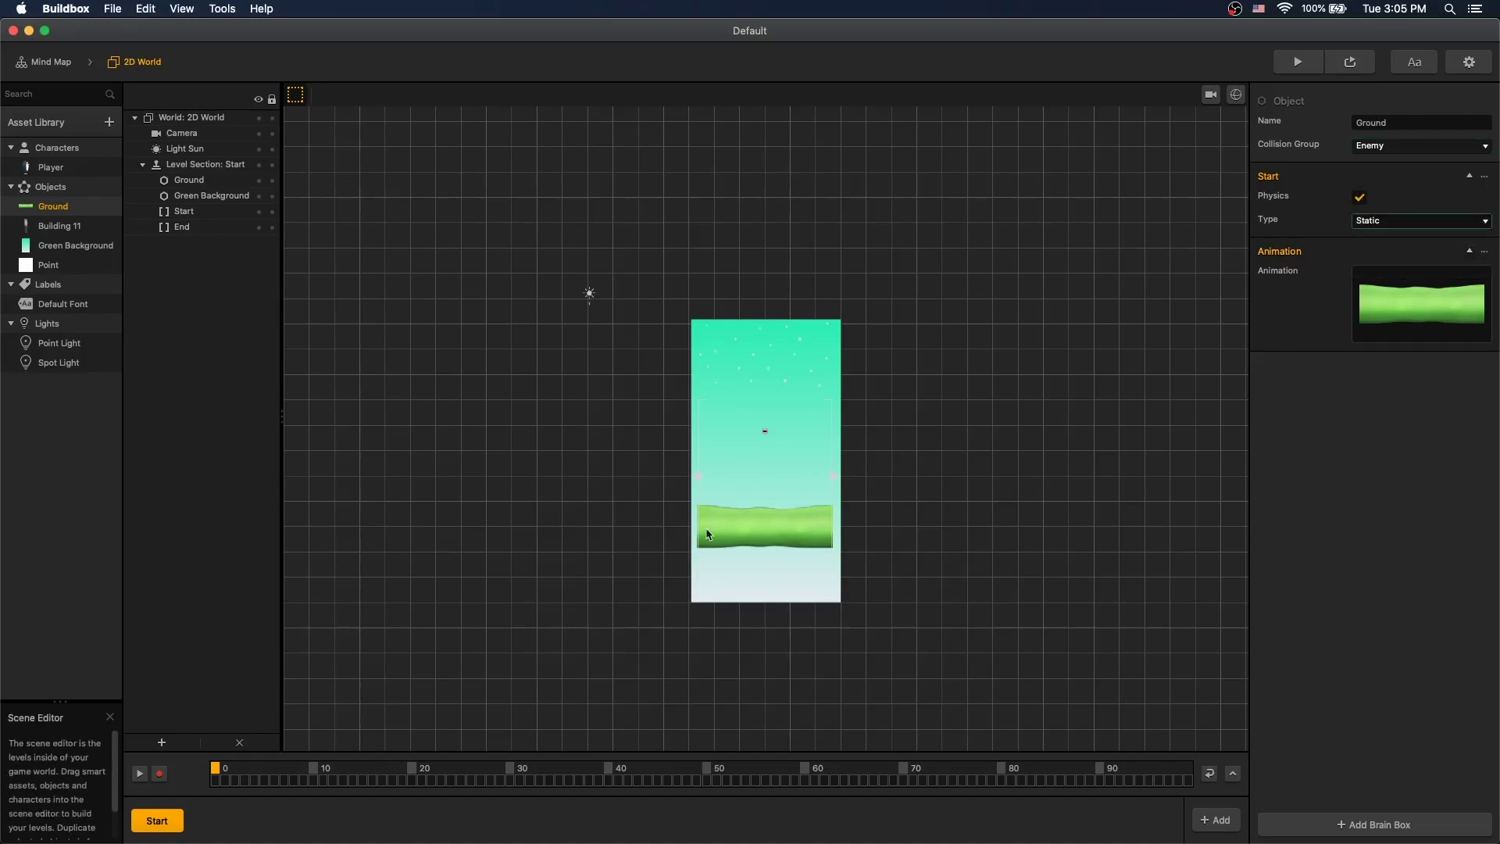
Stretch Ground's collision box to 5.403 by 1.97 over the grass strip
left_click(1236, 95)
scroll(747, 536, "up", 5)
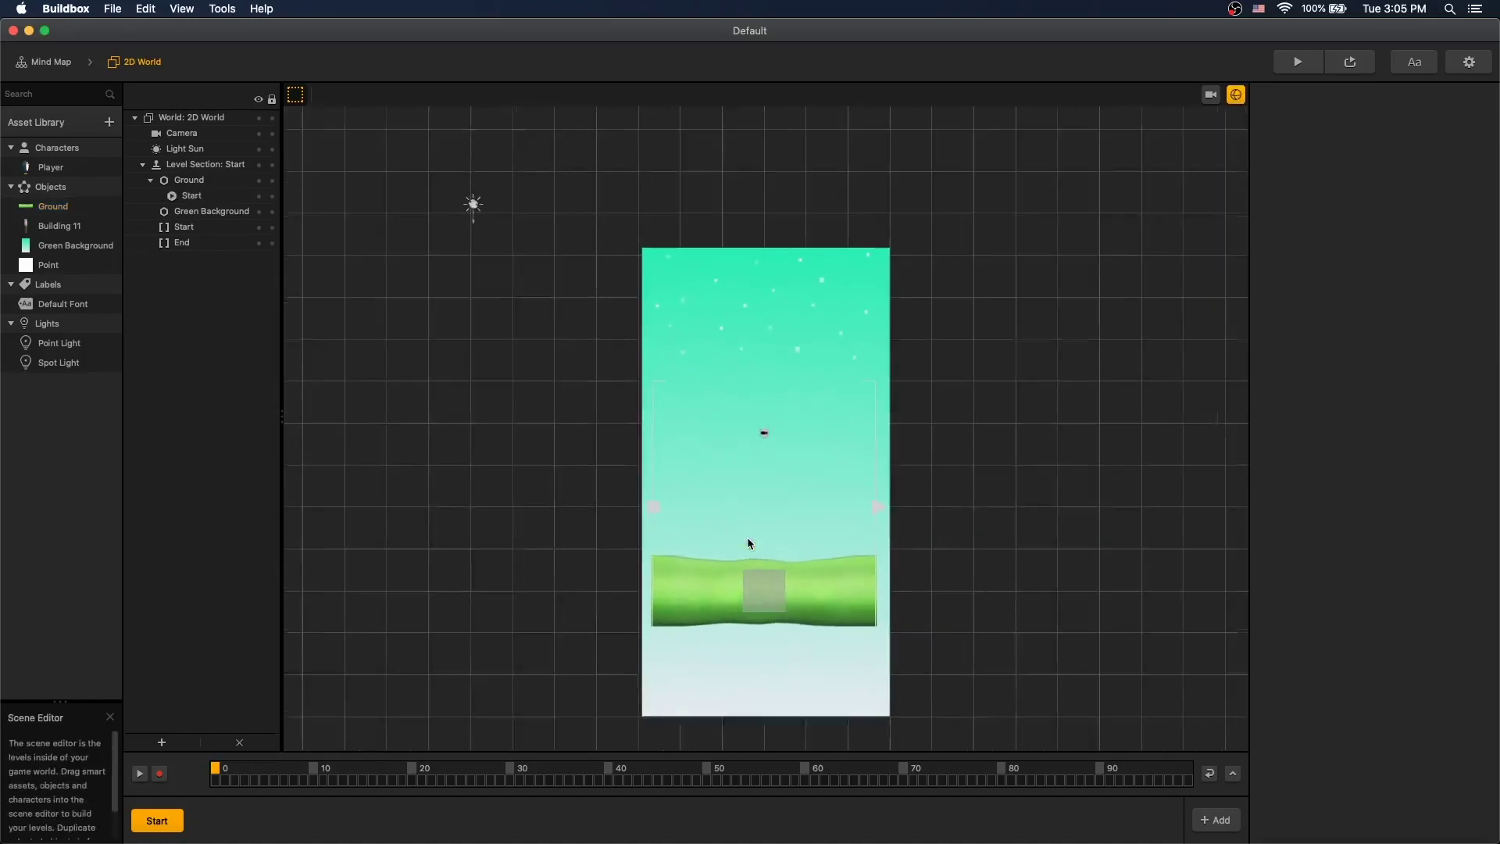
left_click(736, 685)
left_click_drag(728, 659, 579, 637)
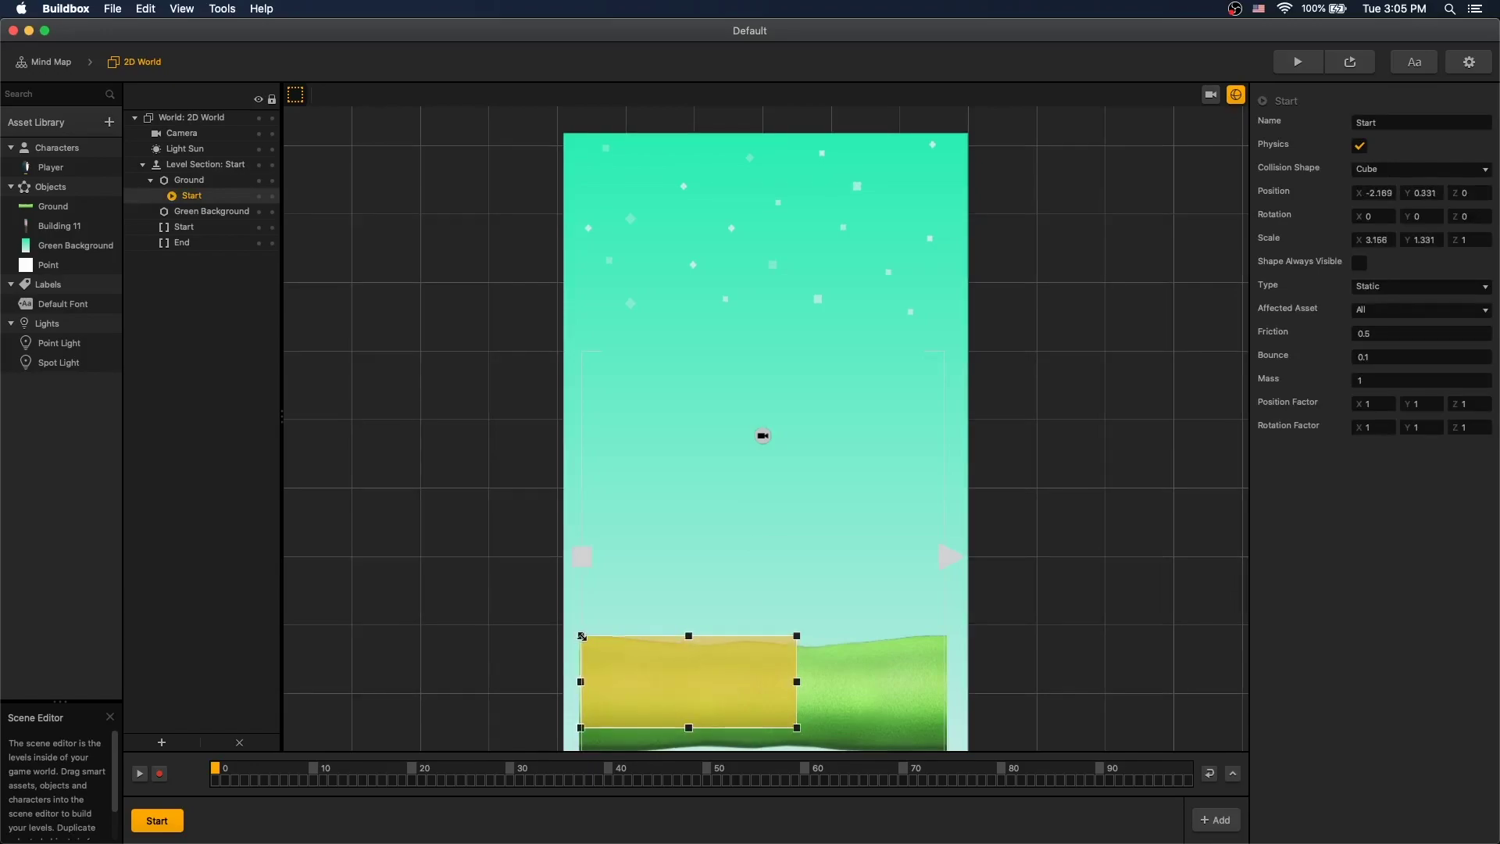
left_click_drag(797, 683, 955, 684)
left_click_drag(764, 727, 766, 773)
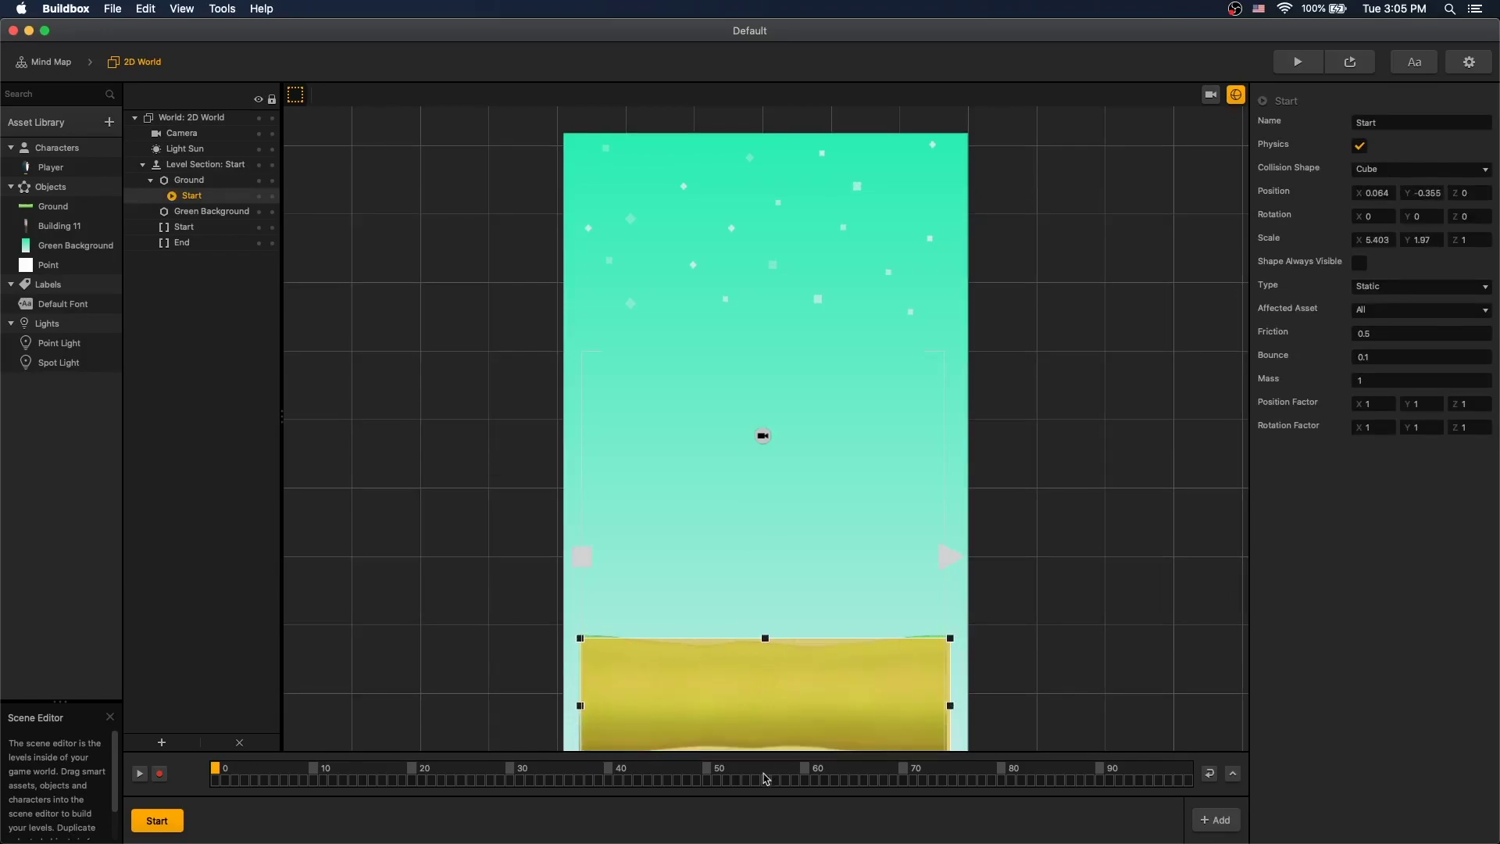
scroll(810, 654, "down", 2)
left_click(993, 348)
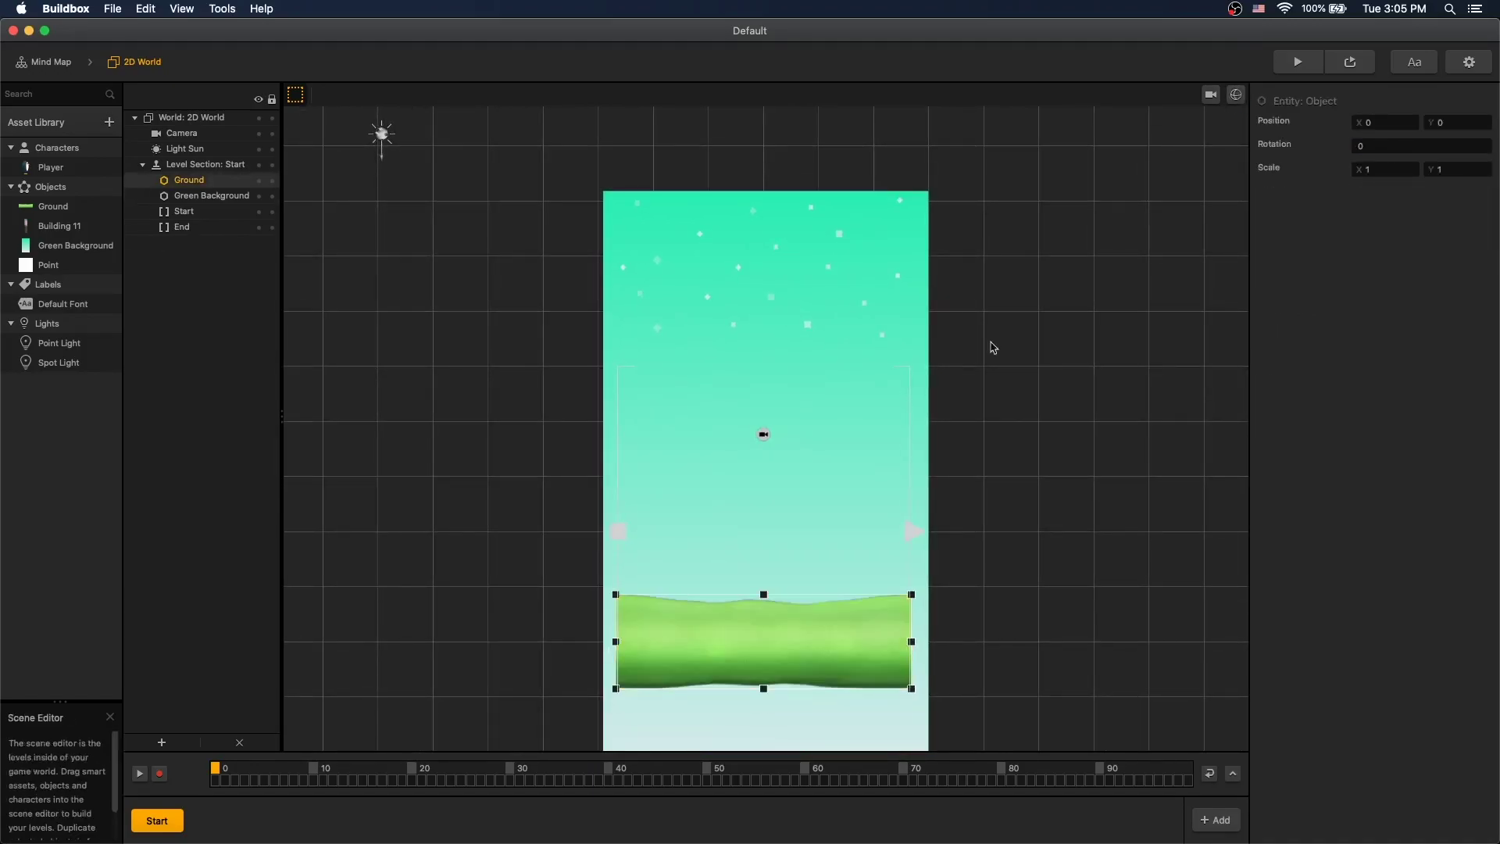
scroll(1051, 496, "down", 2)
Place Building 11 in the level and give it Enemy collision group and Static physics
left_click_drag(60, 226, 765, 461)
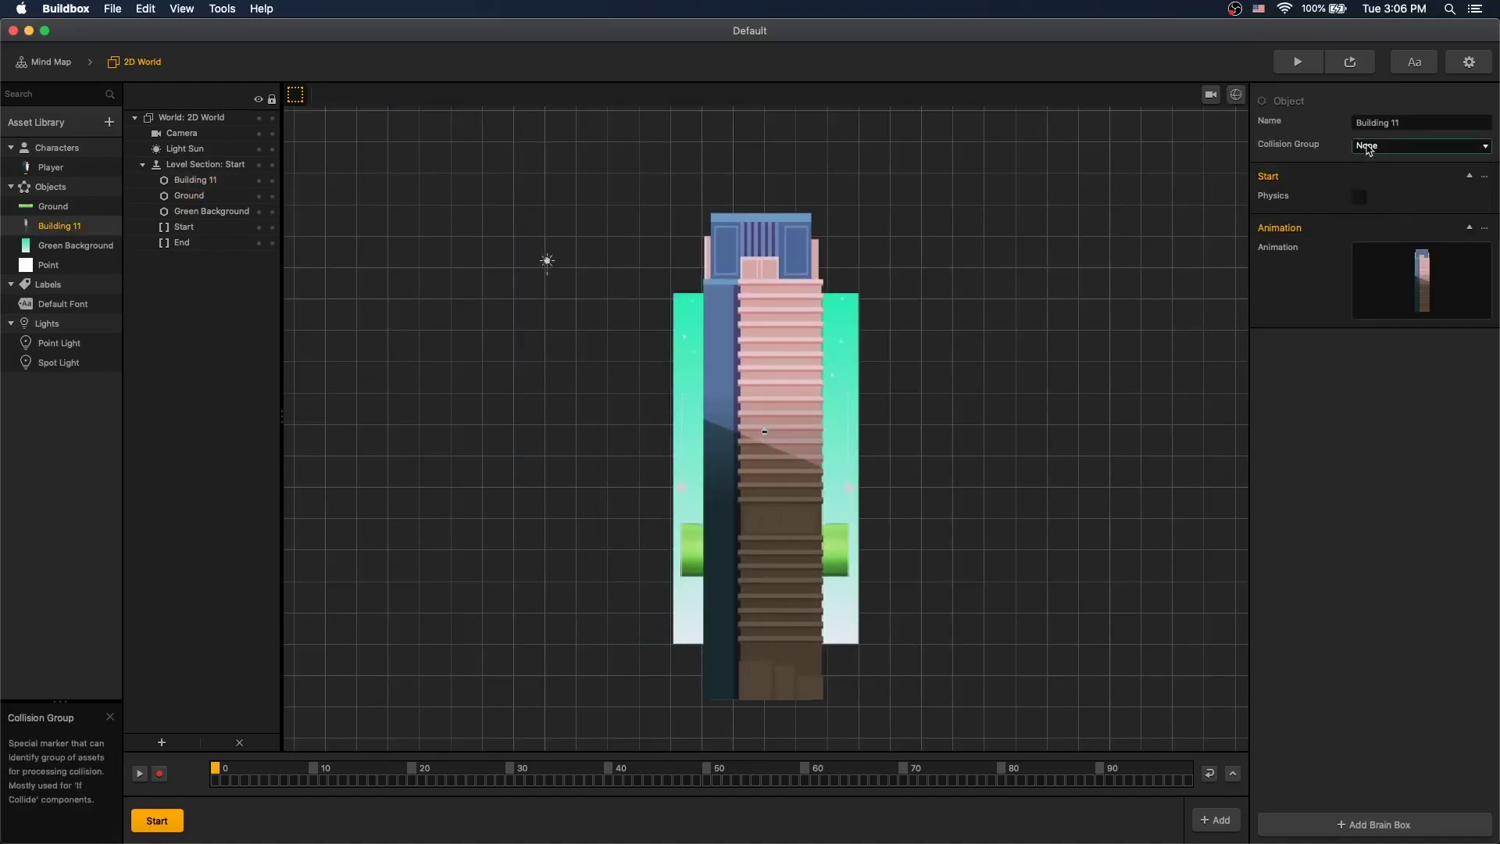
left_click(1368, 150)
left_click(1374, 193)
left_click(1360, 197)
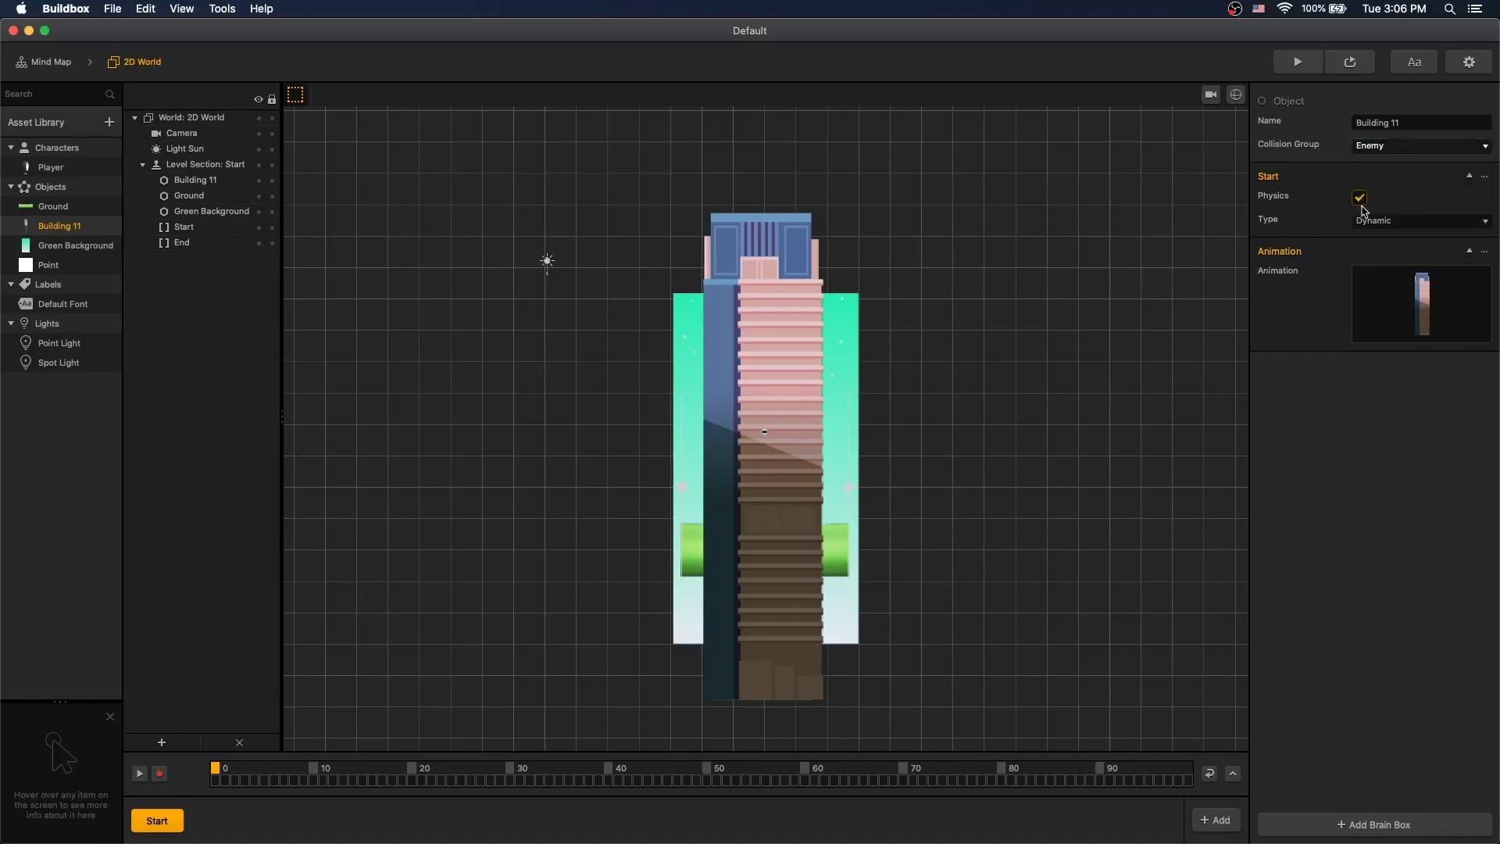
left_click(1422, 220)
left_click(1375, 238)
Resize Building 11's collision box to 3.116 by 15.342, then delete the placed building
left_click(1236, 96)
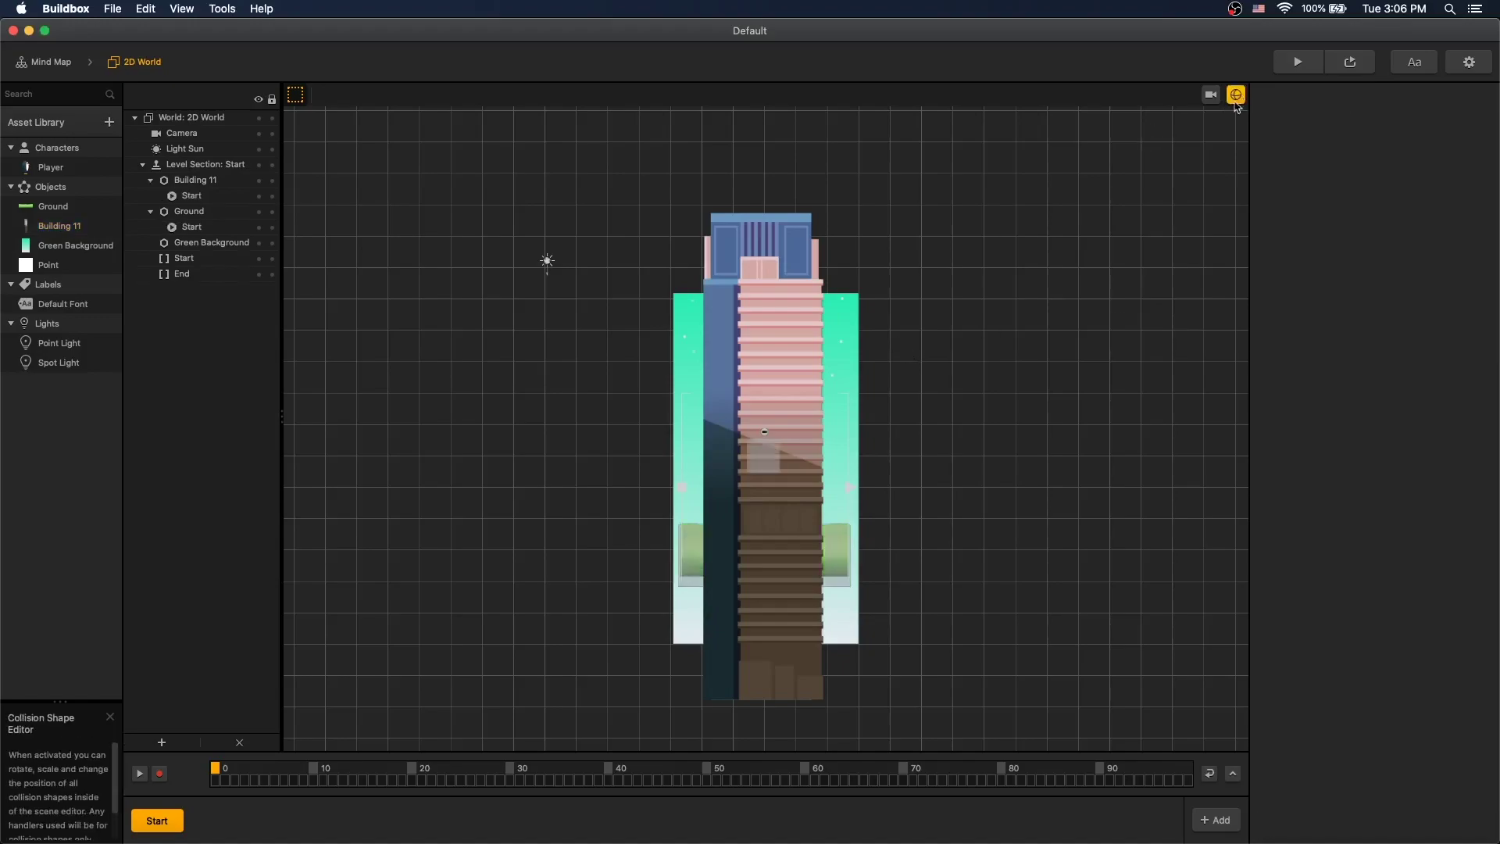
left_click(769, 457)
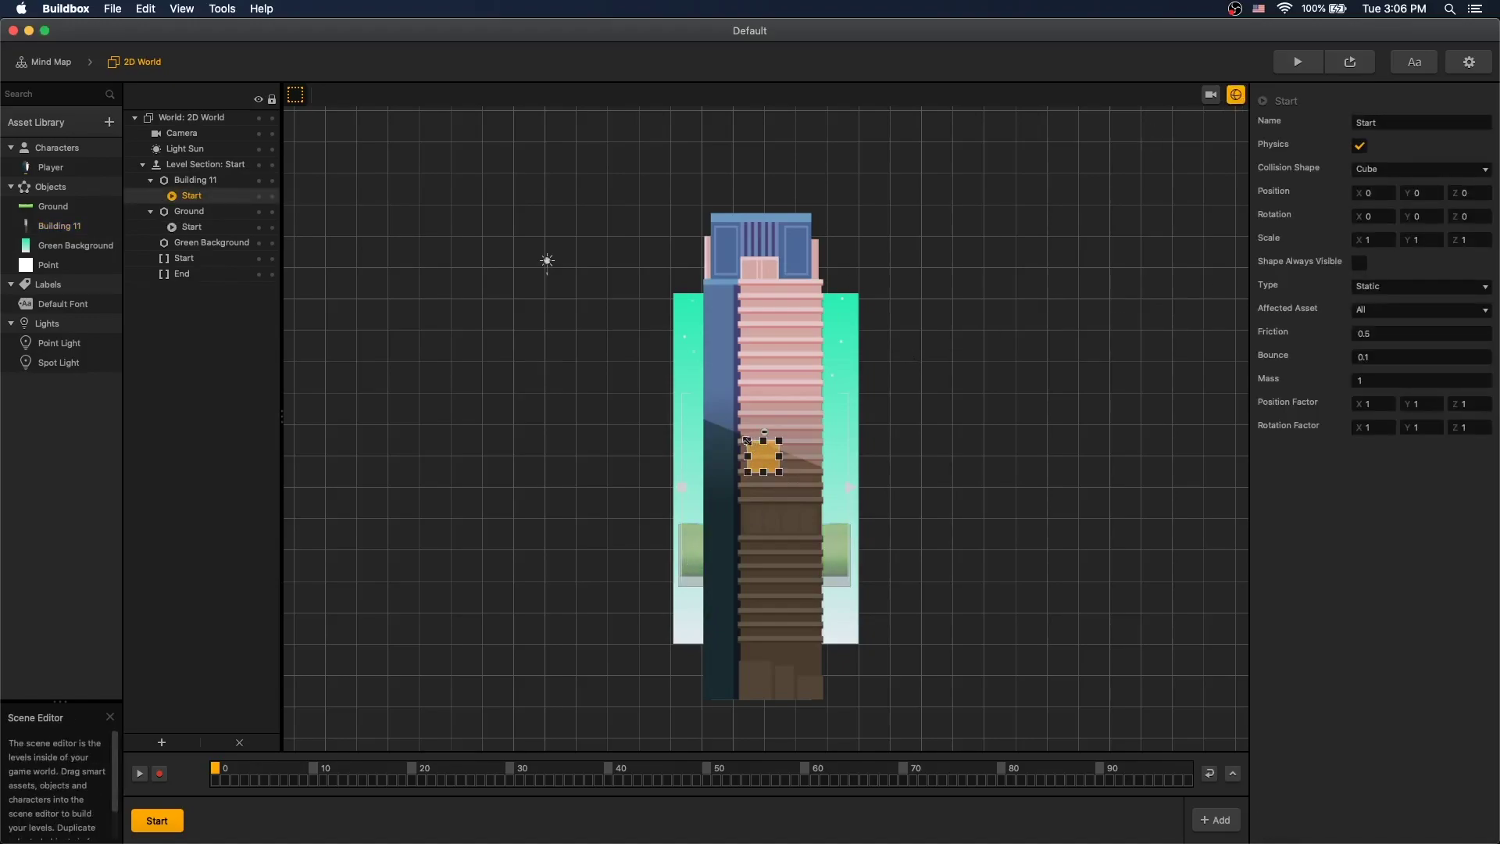
left_click_drag(747, 440, 709, 214)
left_click_drag(782, 474, 809, 697)
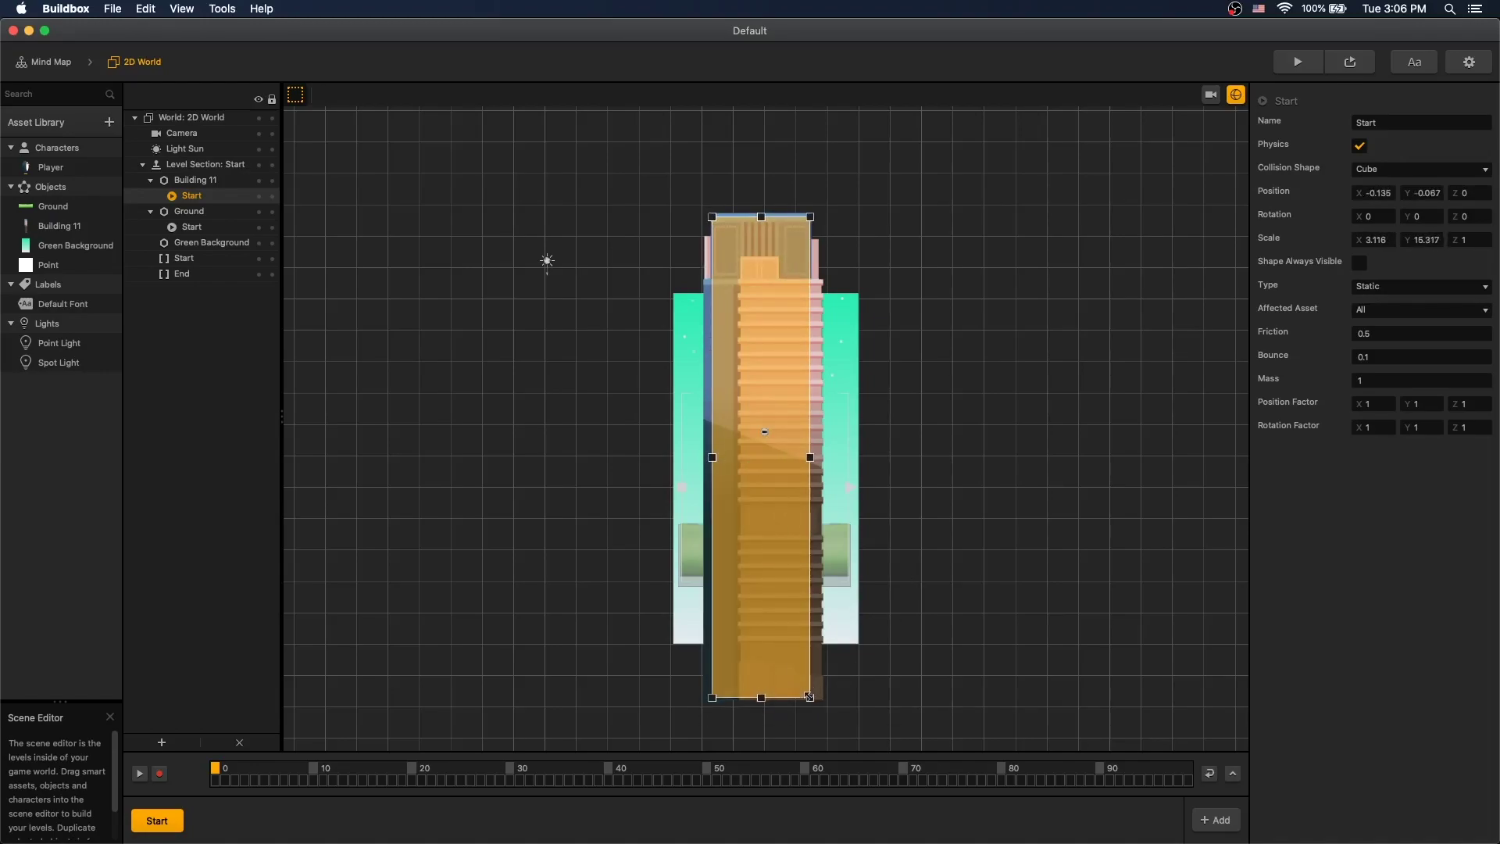
left_click(869, 606)
left_click(775, 382)
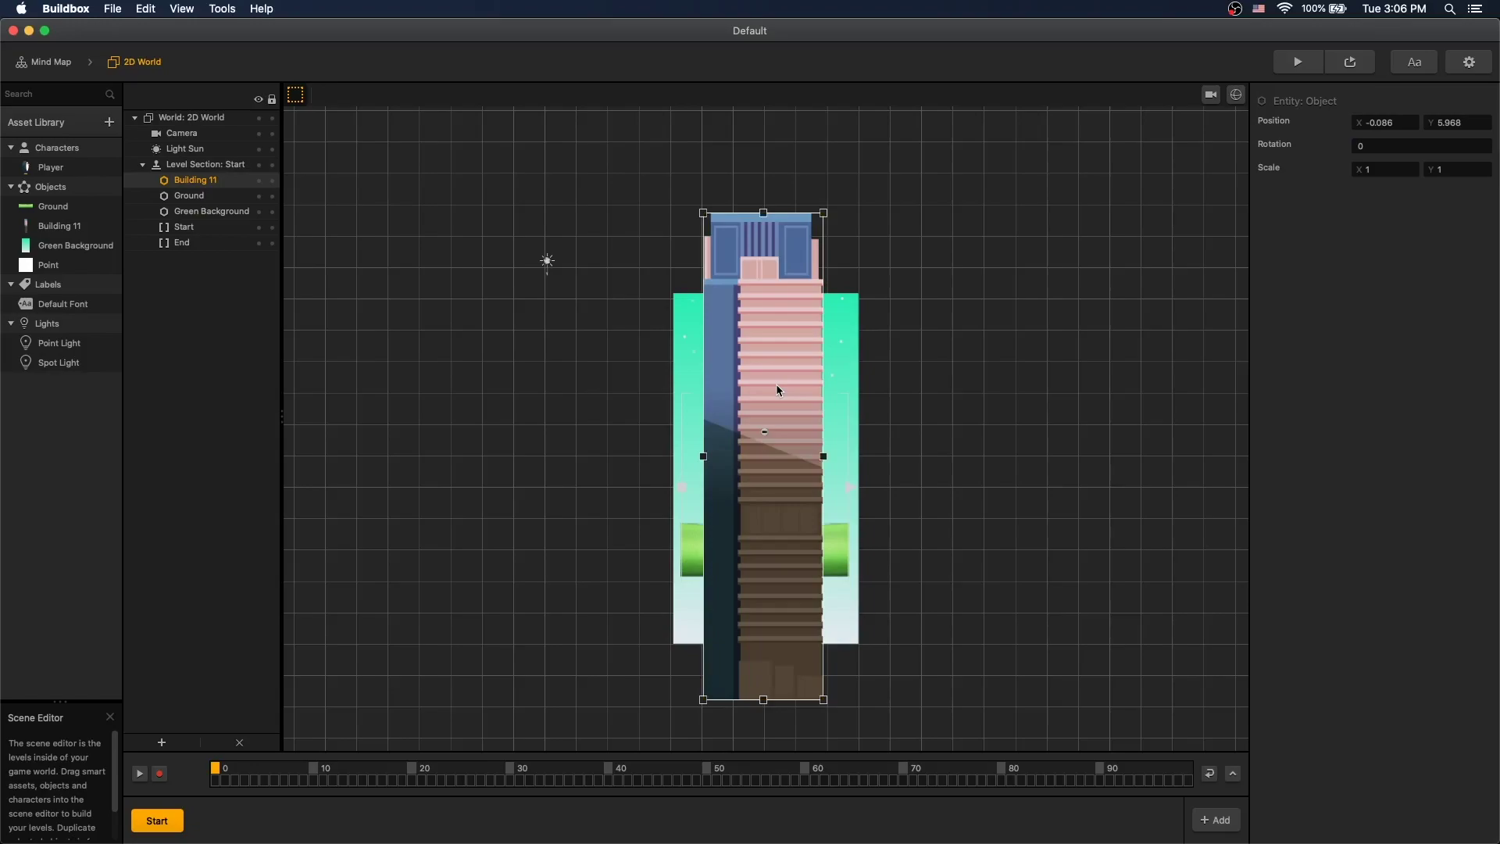
key("Delete")
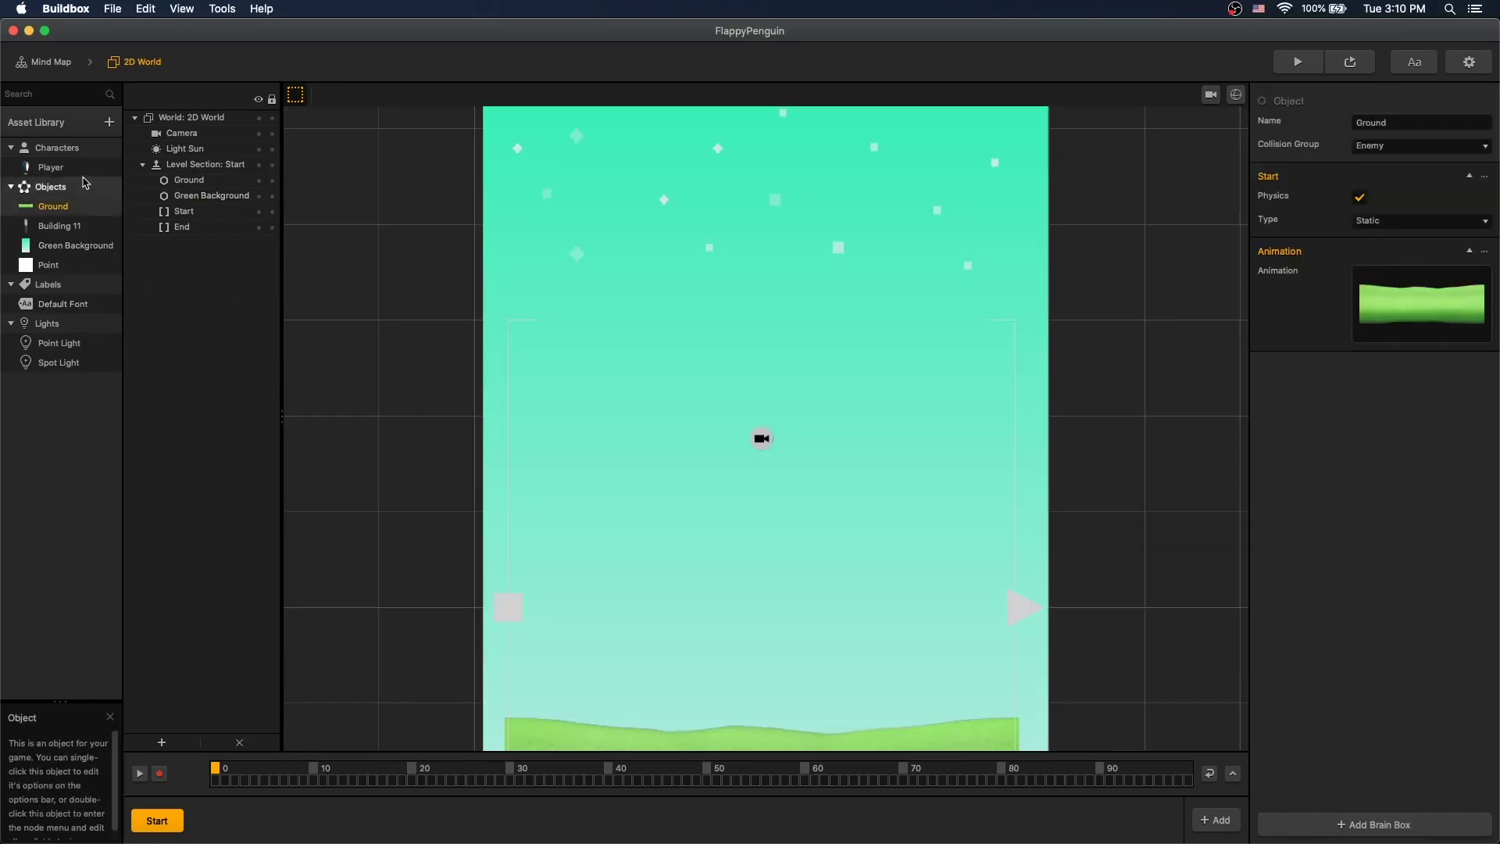
Put Player in the Character collision group and enable its physics
left_click(51, 167)
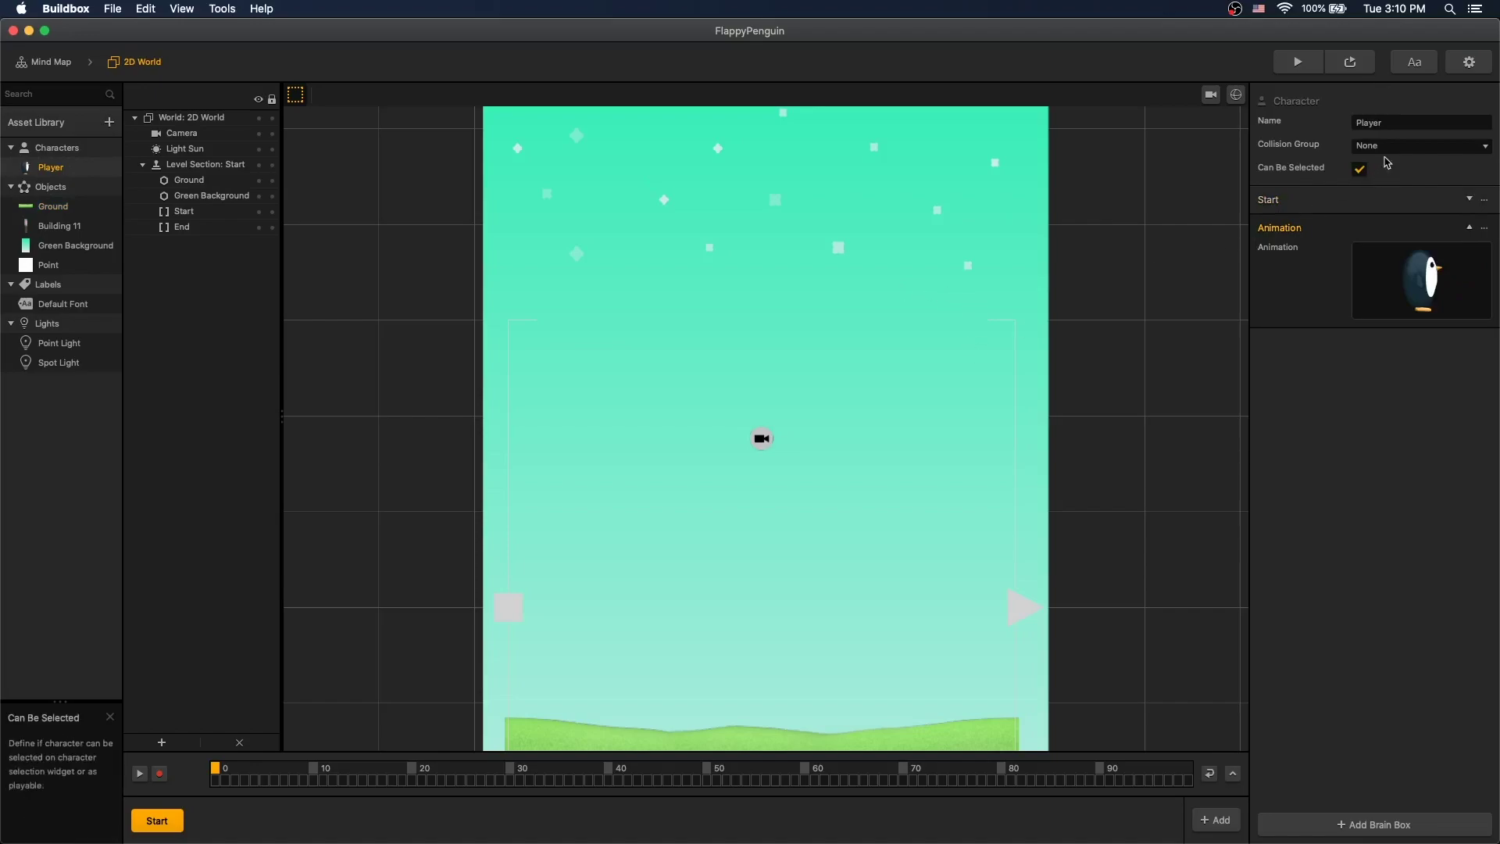
left_click(1406, 146)
left_click(1406, 179)
left_click(1469, 200)
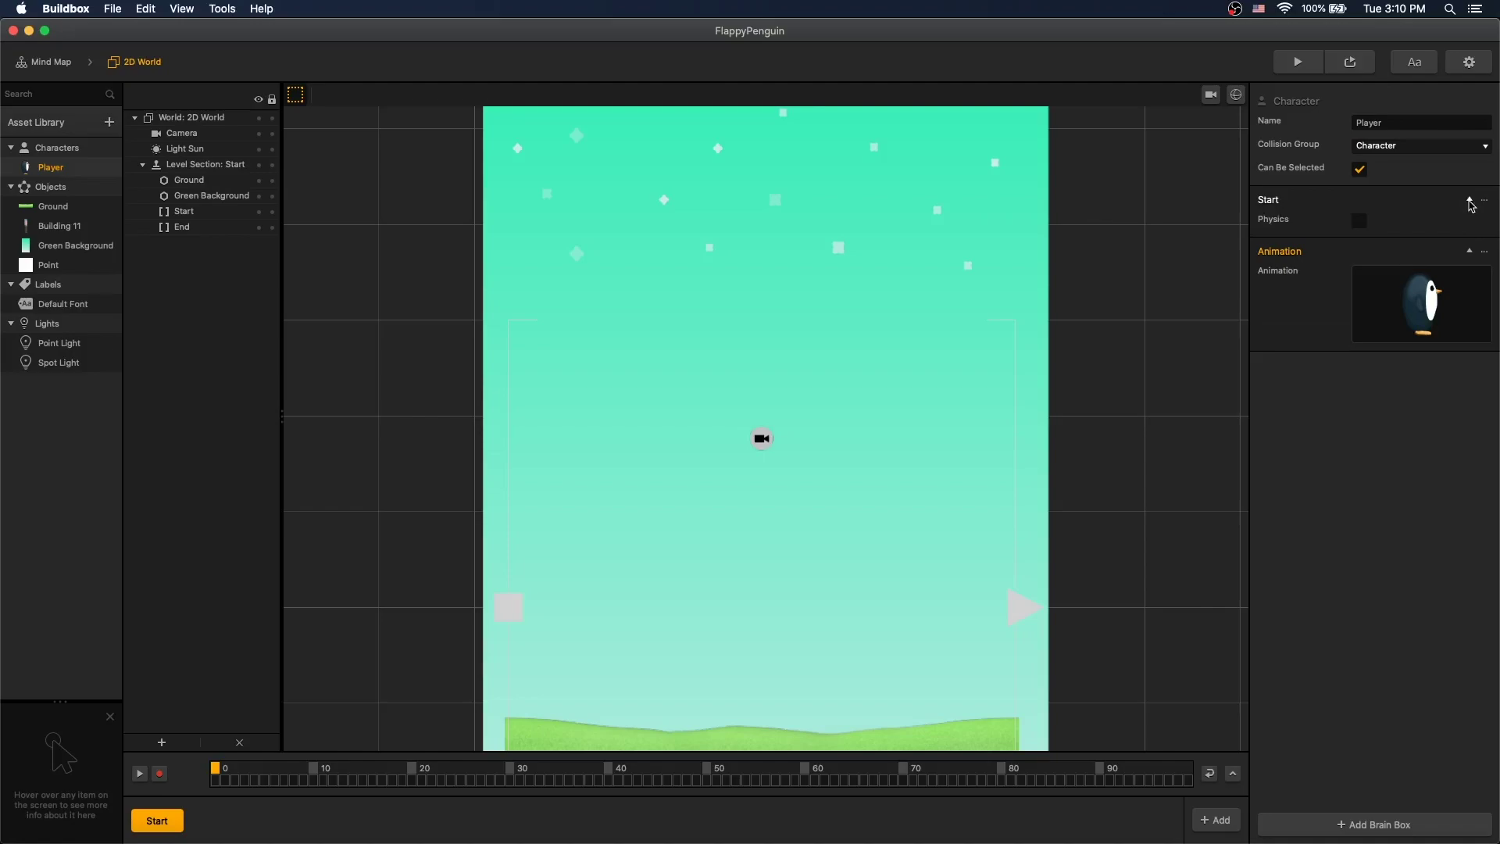
left_click(1362, 222)
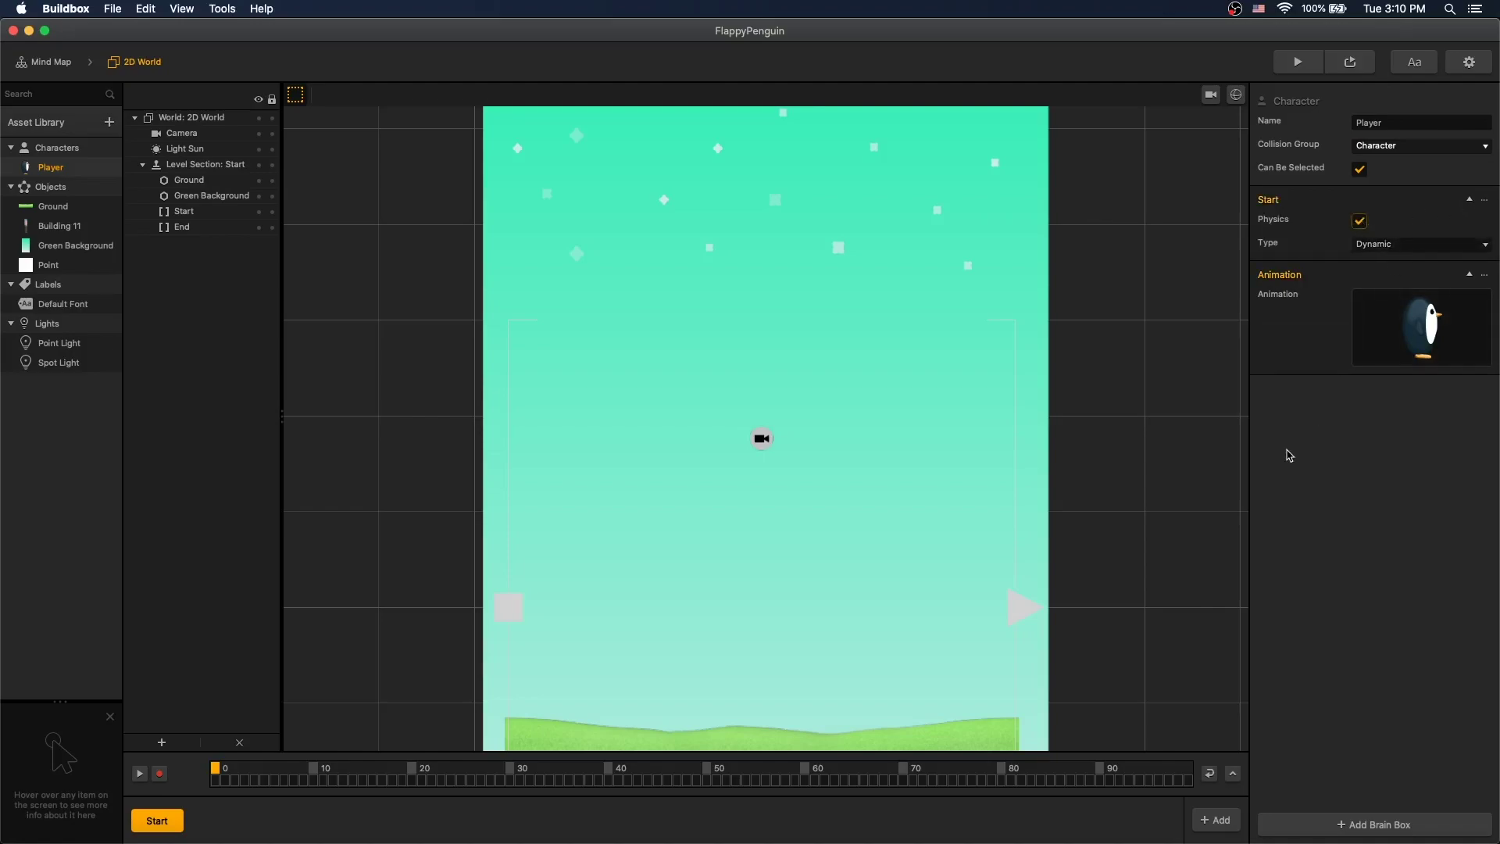
Place the penguin Player in the level scaled to 0.1 by 0.1
left_click_drag(51, 167, 700, 434)
left_click(1391, 170)
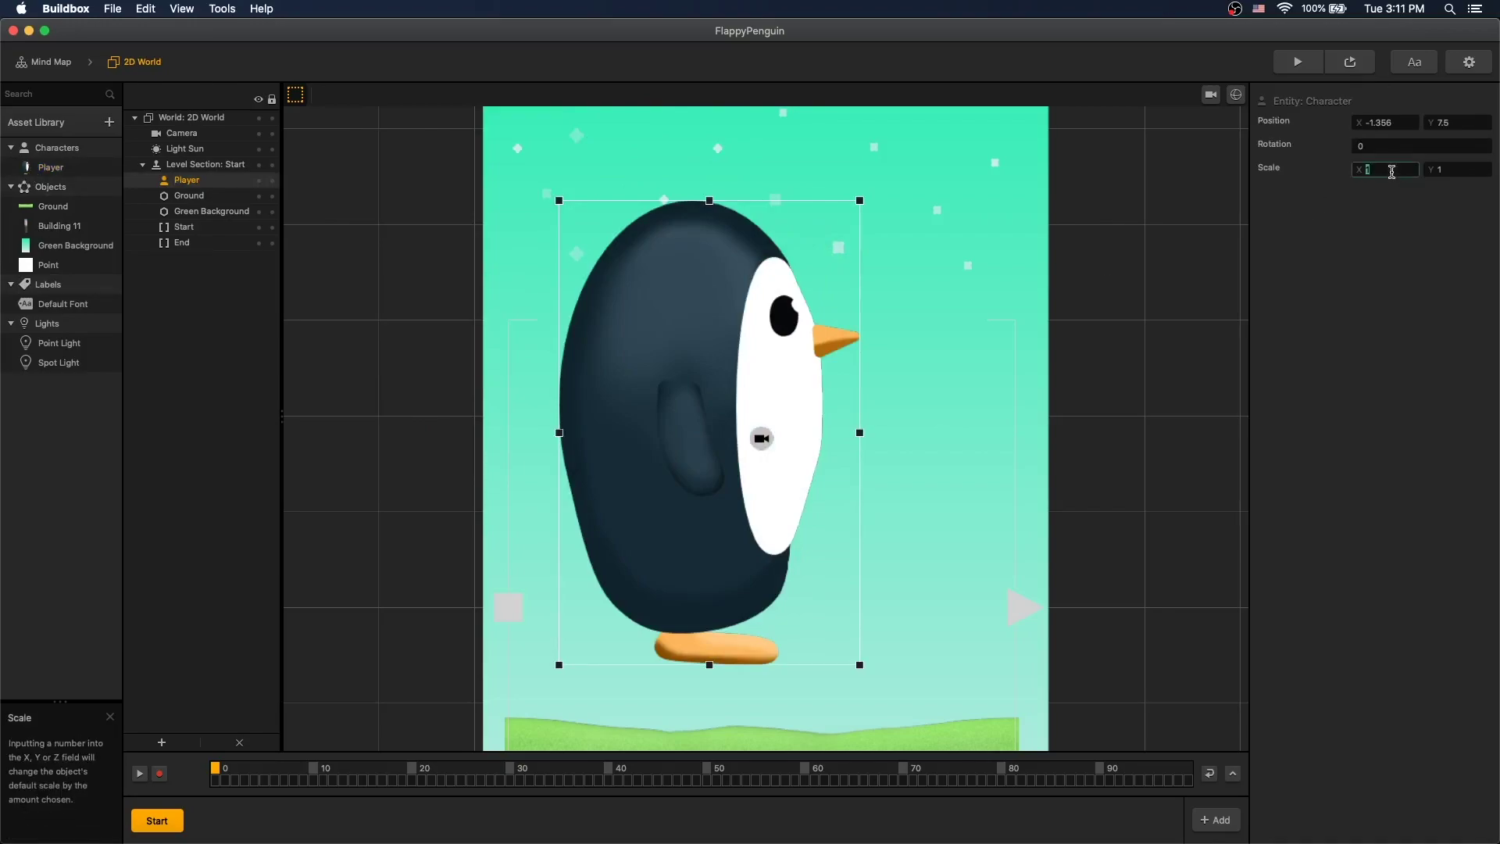
type(".1")
left_click(1458, 170)
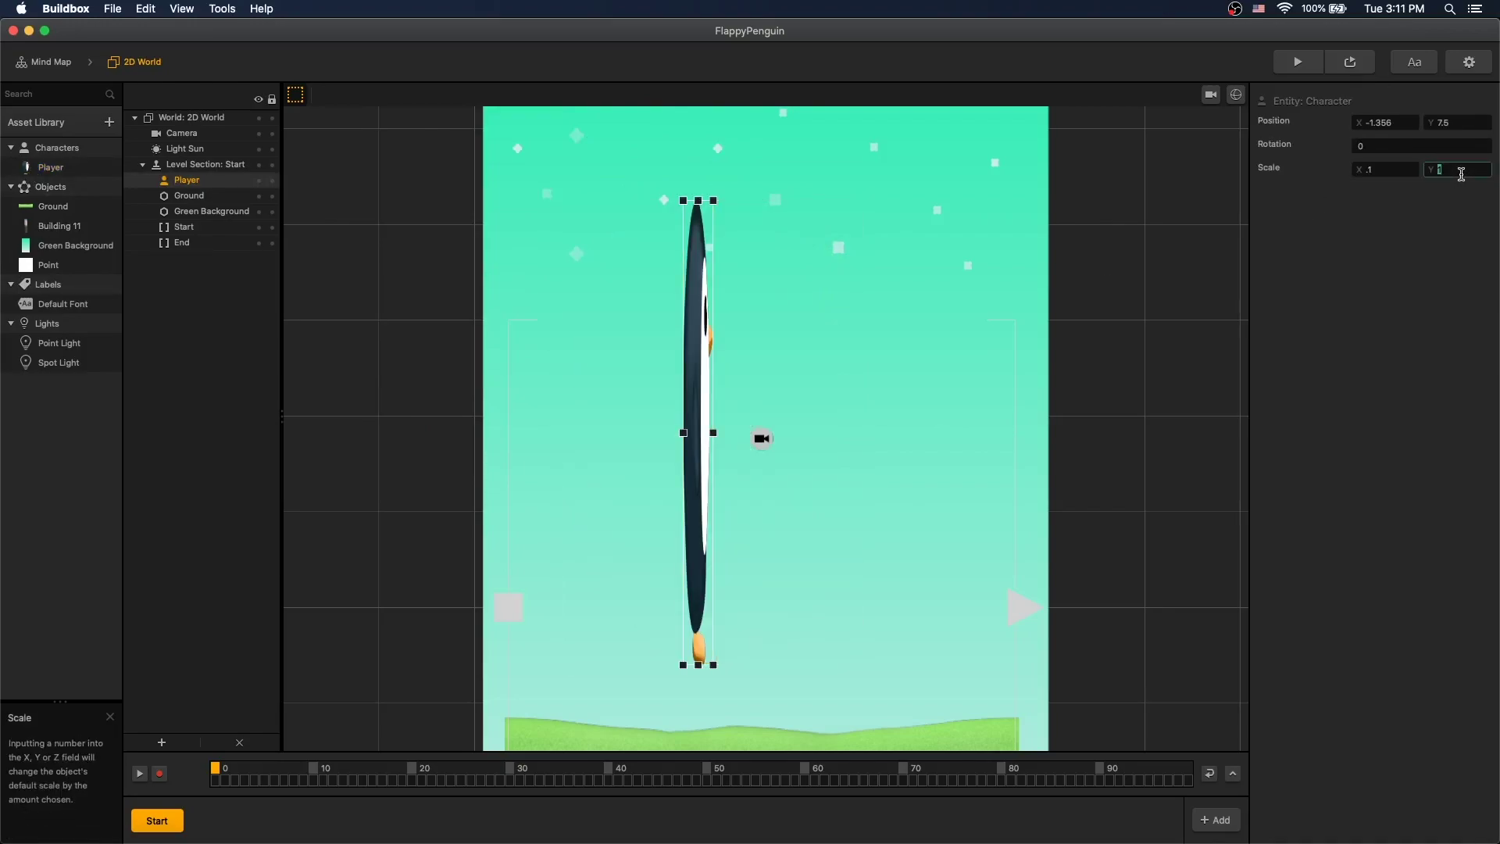
type(".1")
key("Return")
left_click_drag(705, 442, 678, 434)
Add a Move component to Player with speed X 2
left_click(50, 167)
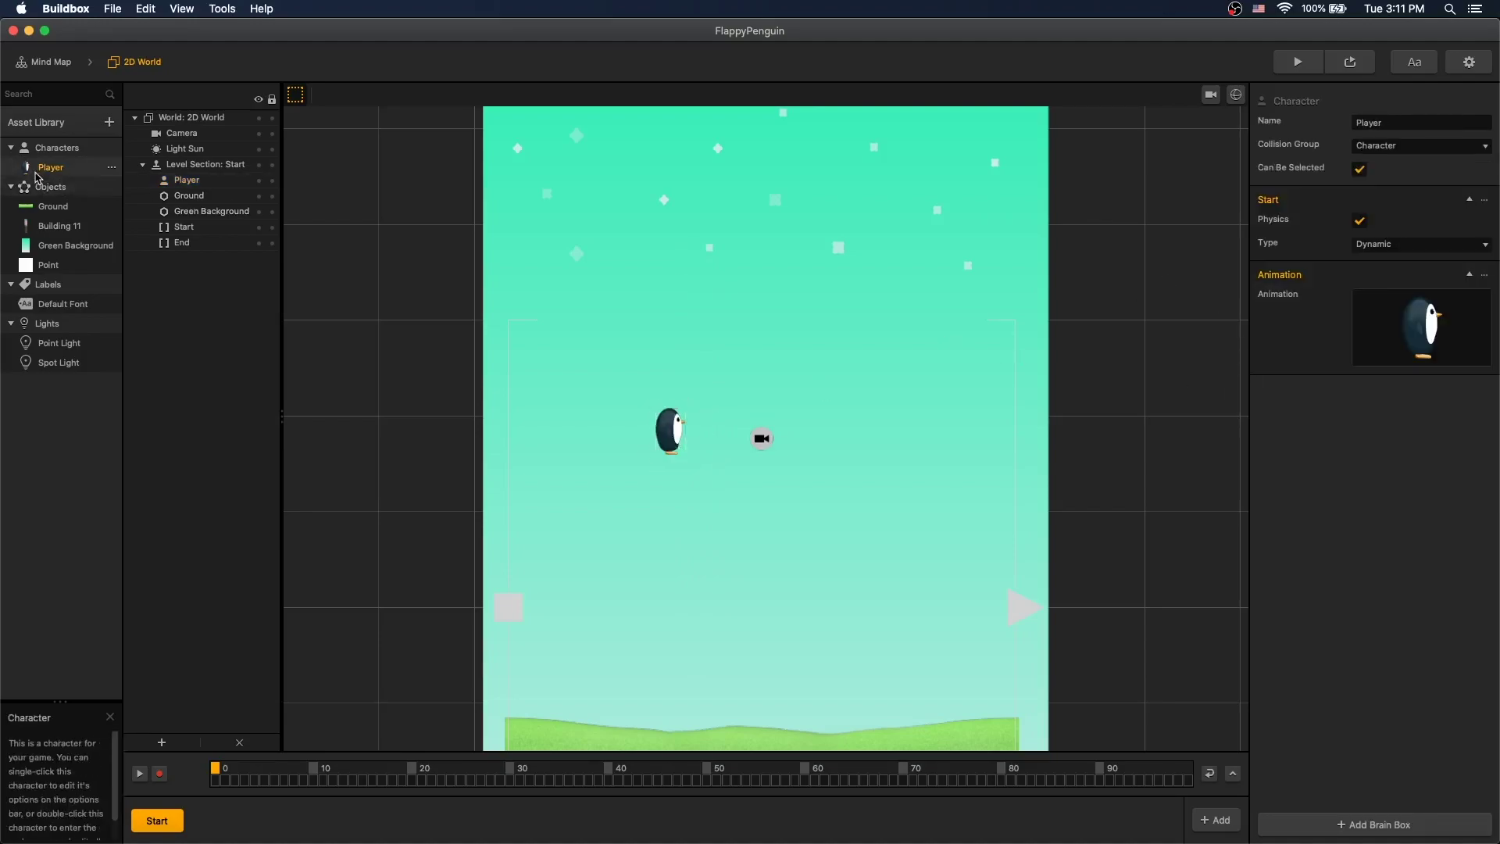
left_click(1375, 822)
left_click(1312, 183)
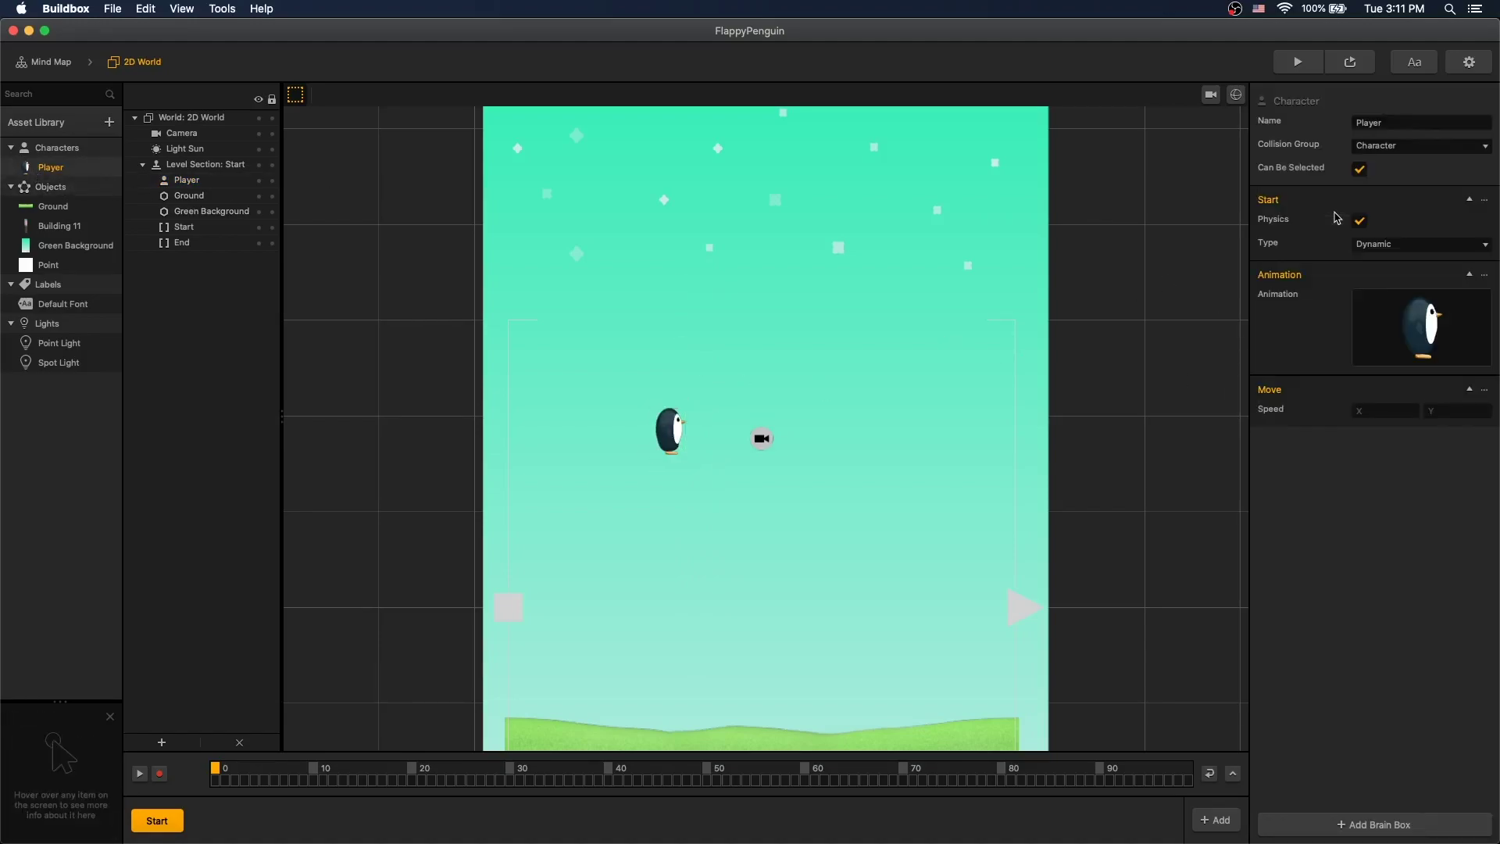
left_click(1385, 410)
type("2")
left_click(1459, 410)
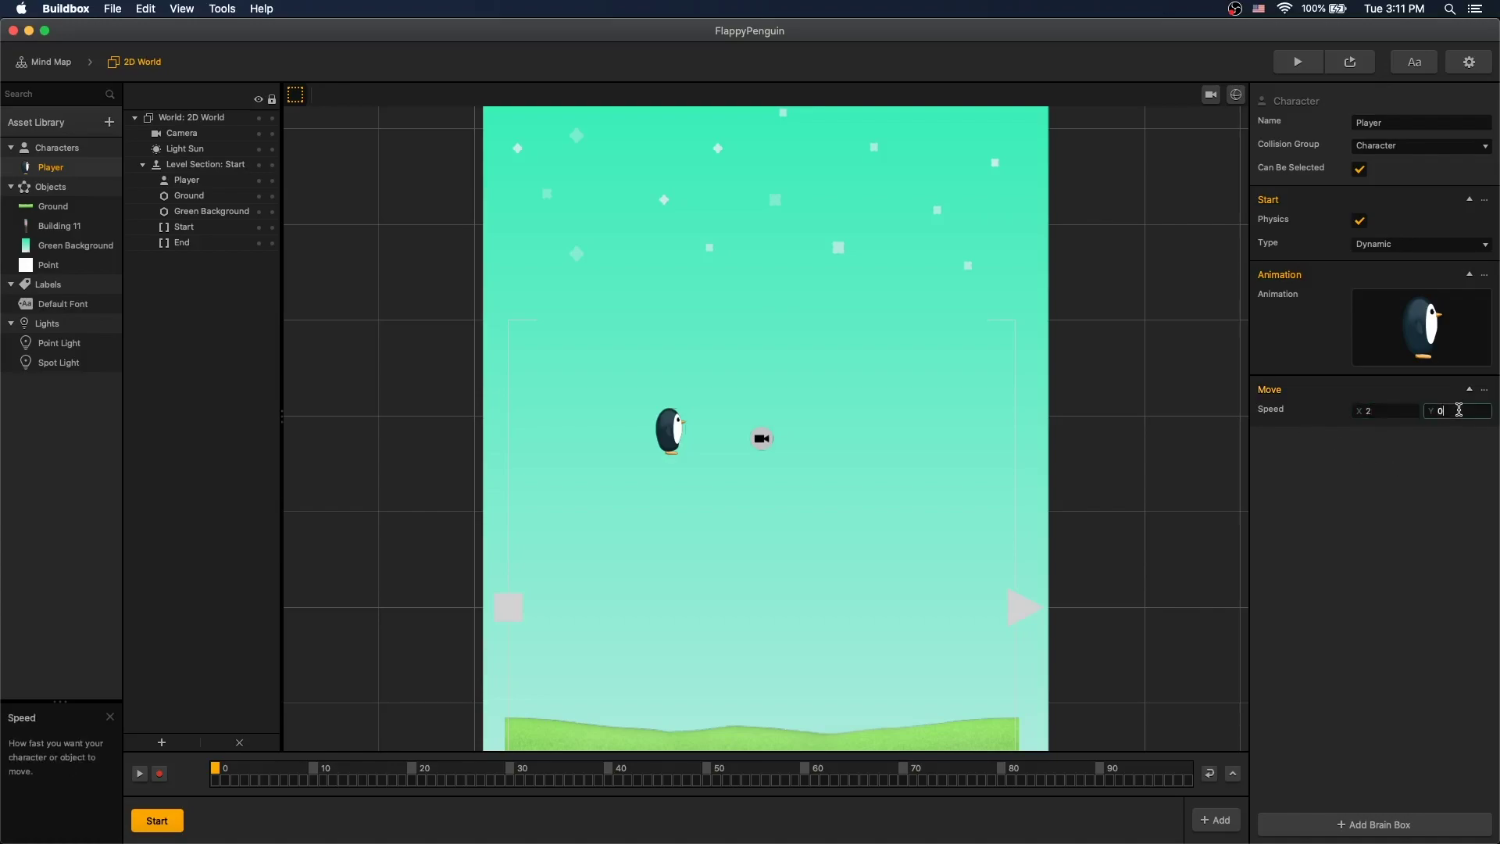
left_click(1442, 457)
Add a Jump component with force Y 5 and run a preview
left_click(1365, 825)
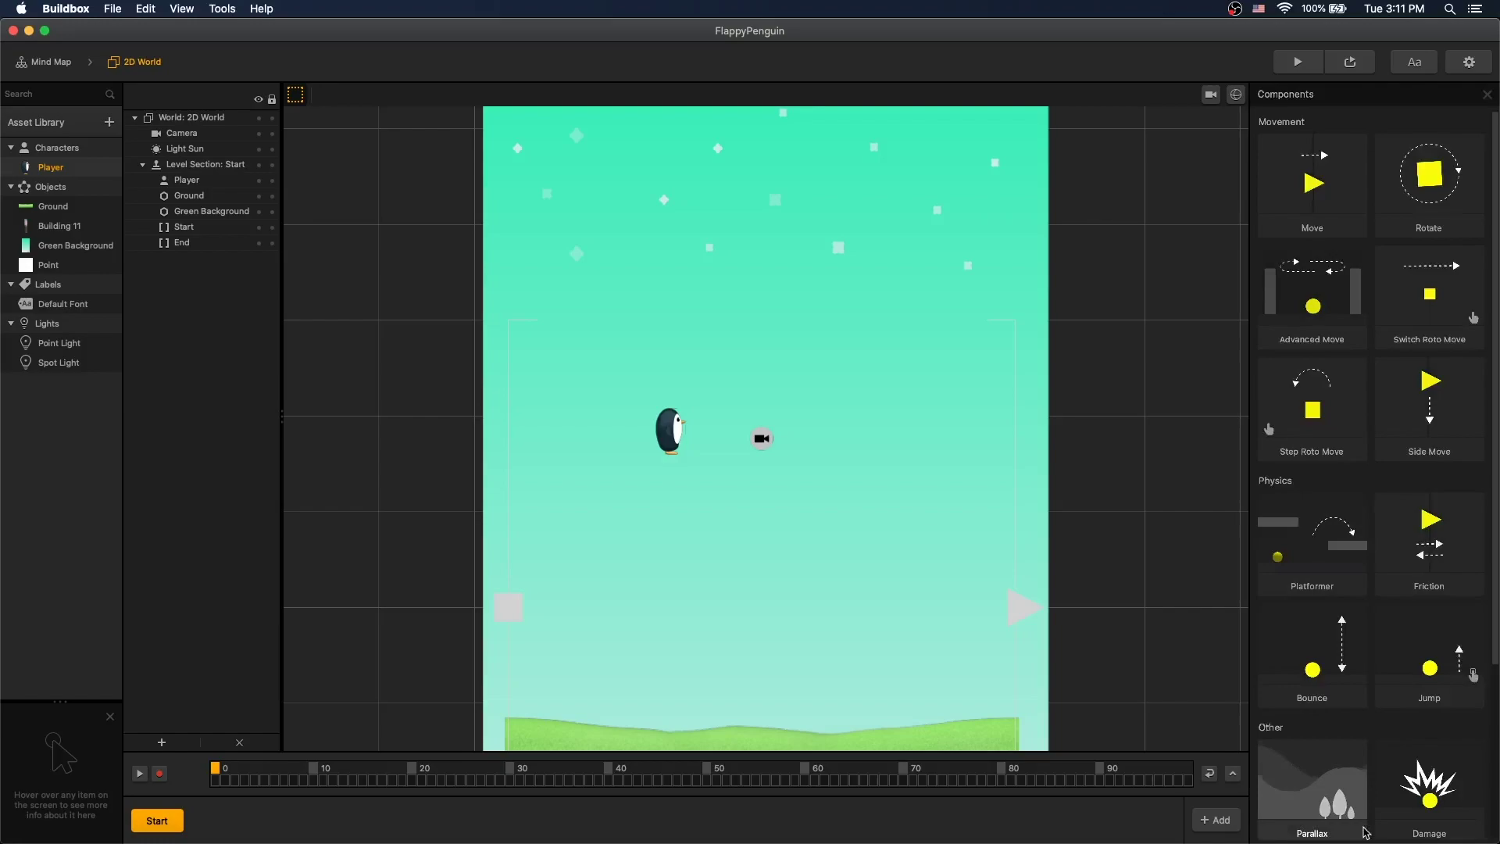
left_click(1442, 650)
left_click(1458, 462)
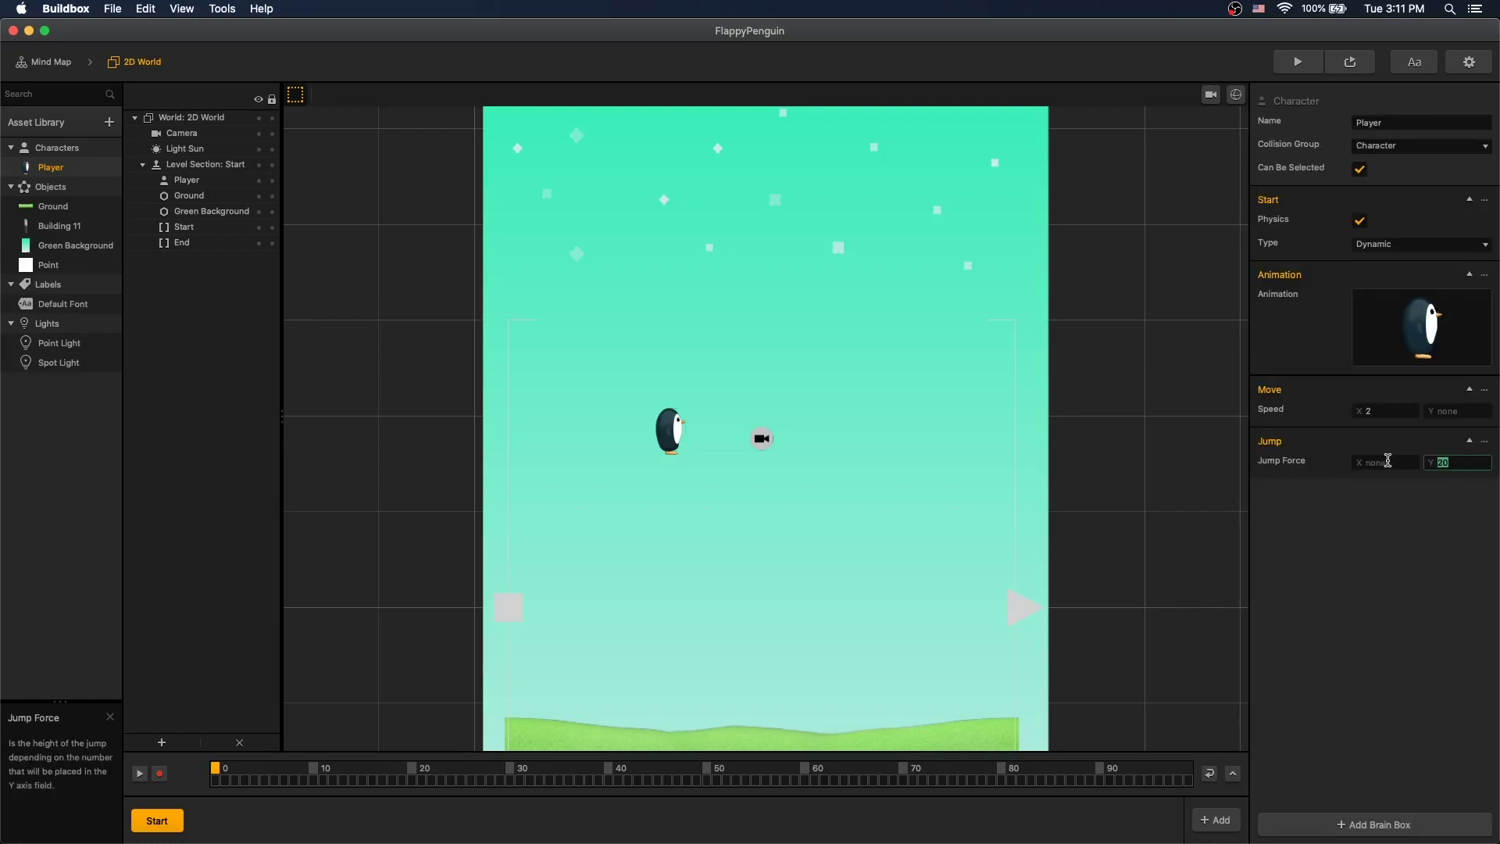
type("5")
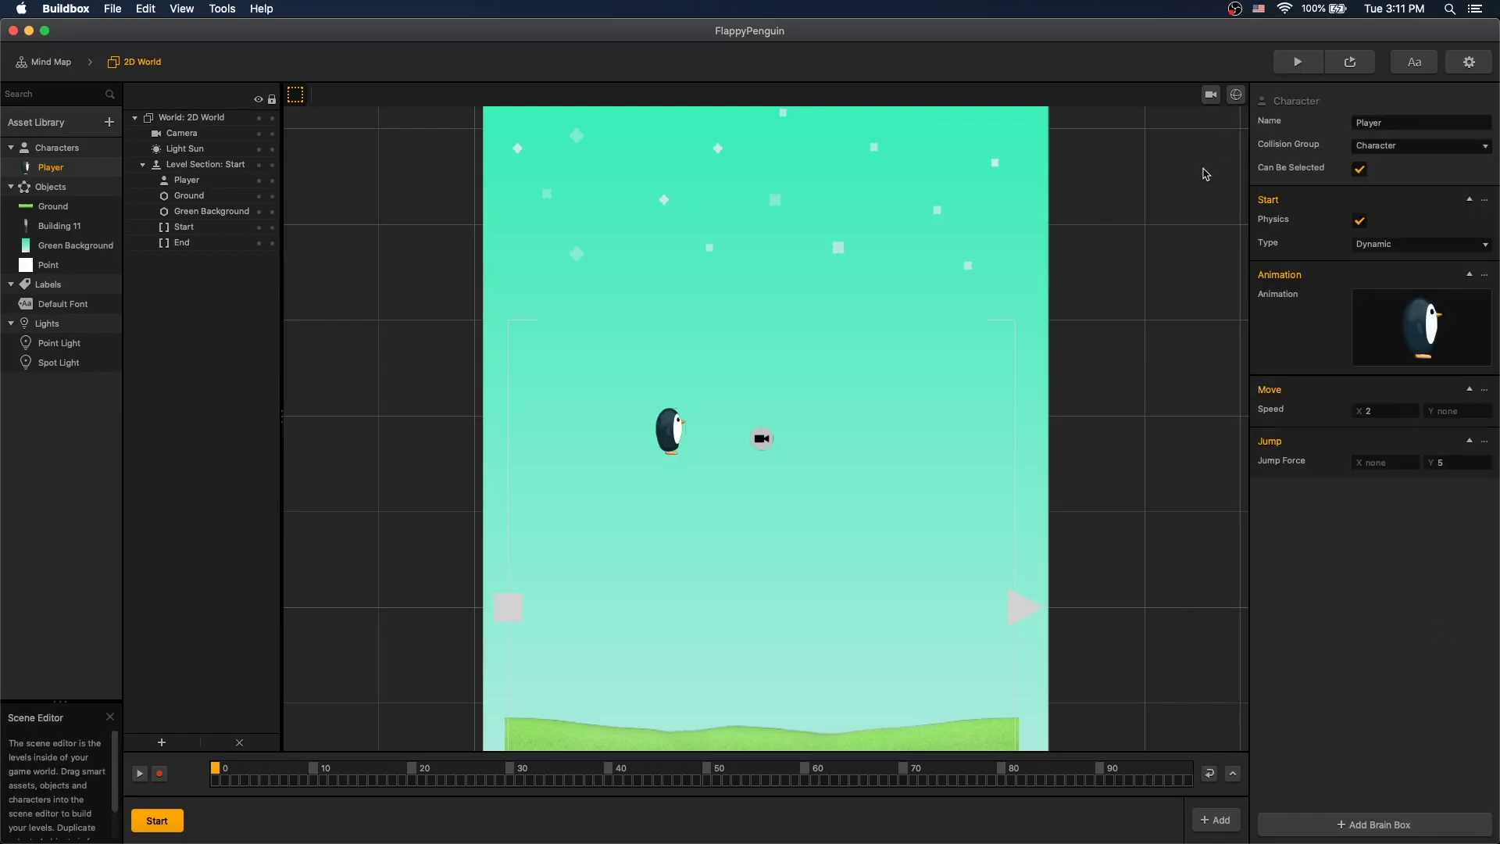
left_click(1297, 62)
Make the Camera follow the Character with vertical follow force 0
left_click(1118, 466)
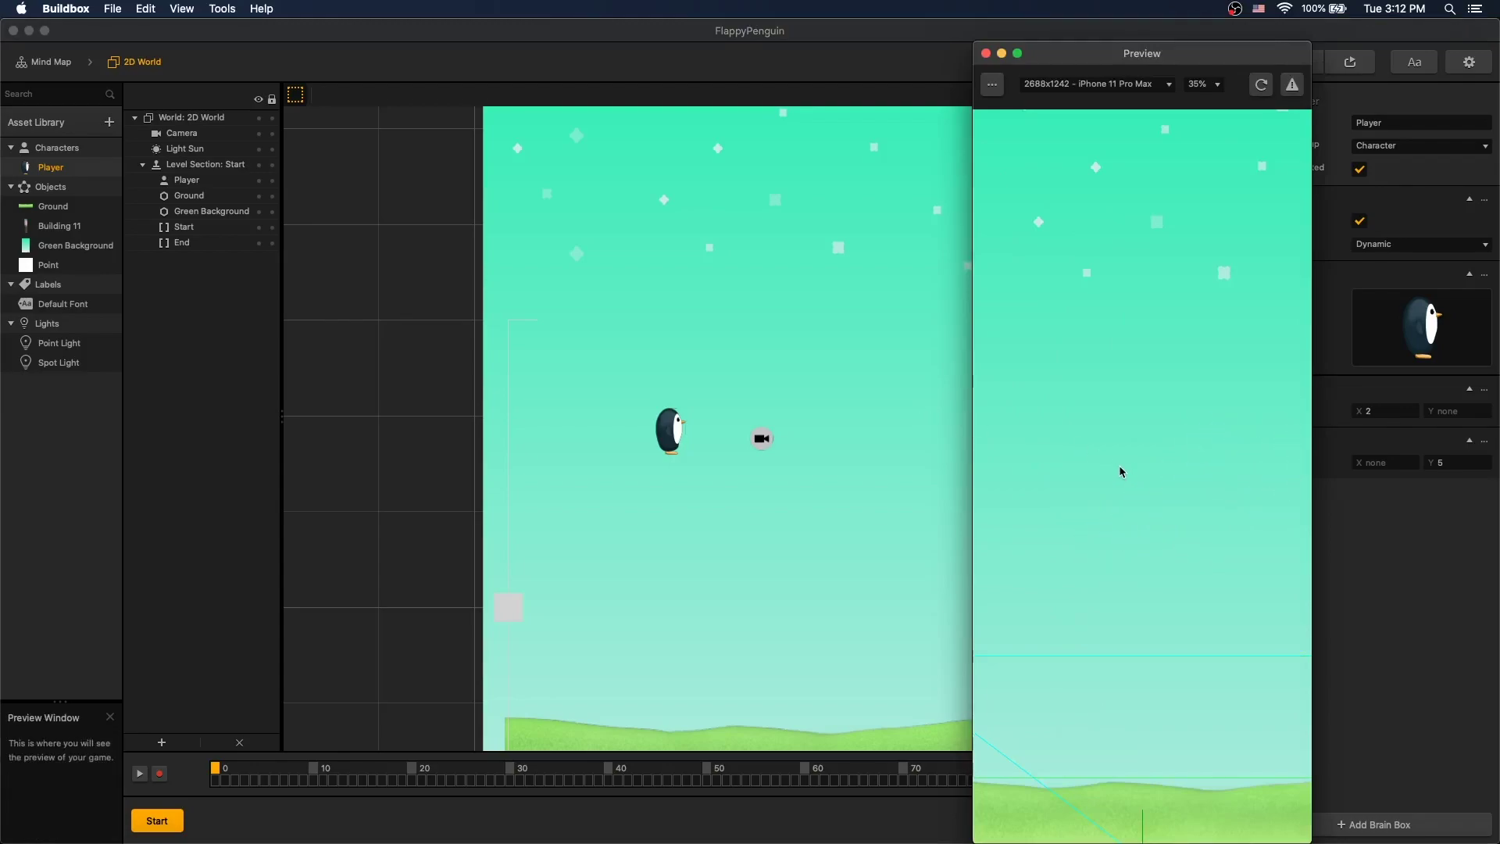
left_click(985, 53)
left_click(181, 133)
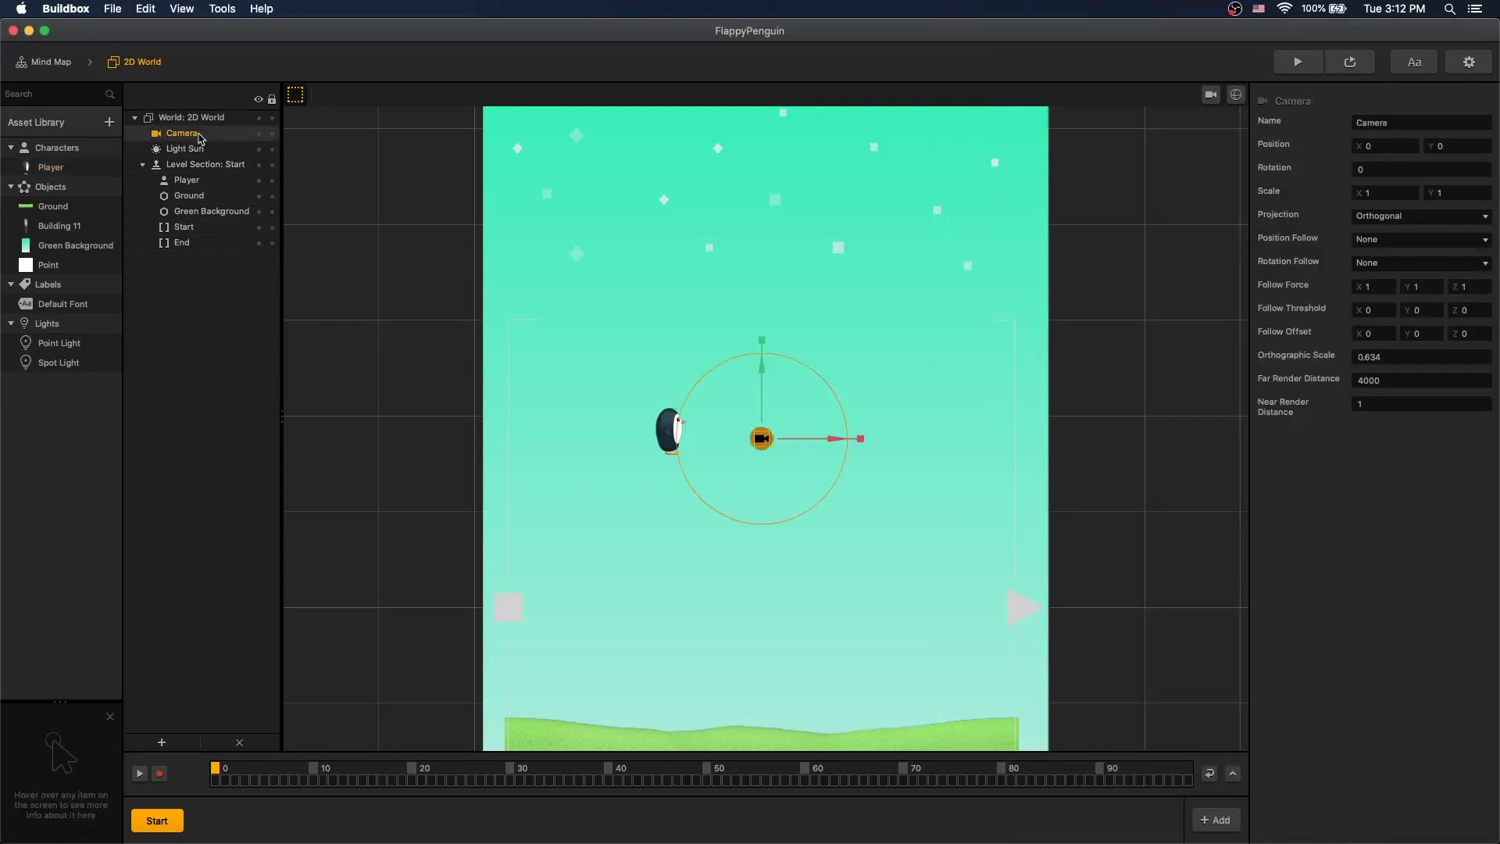
left_click(1388, 246)
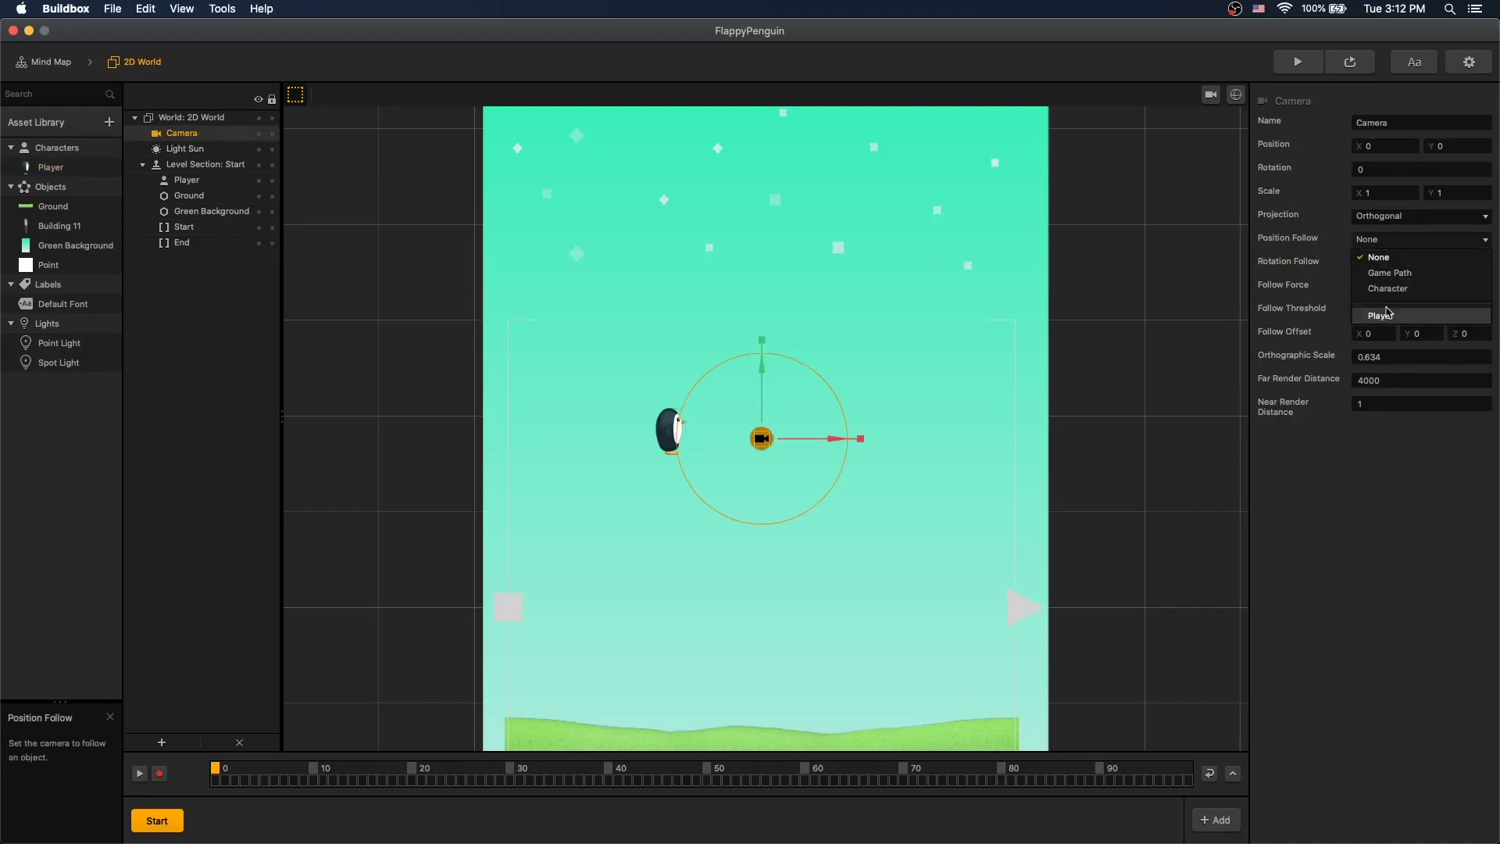
left_click(1396, 287)
left_click(1425, 286)
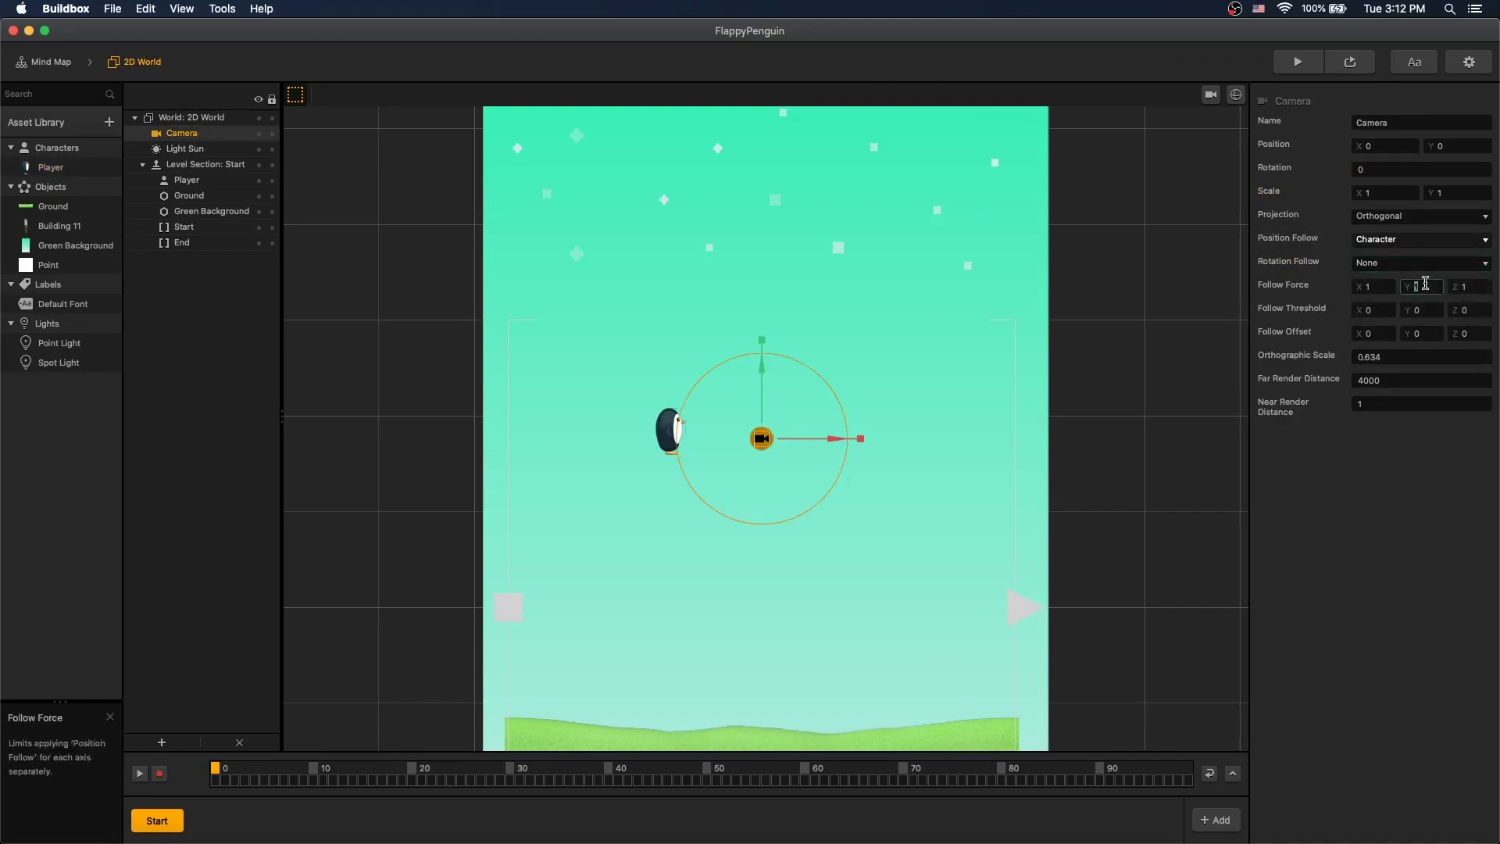
left_click(1391, 484)
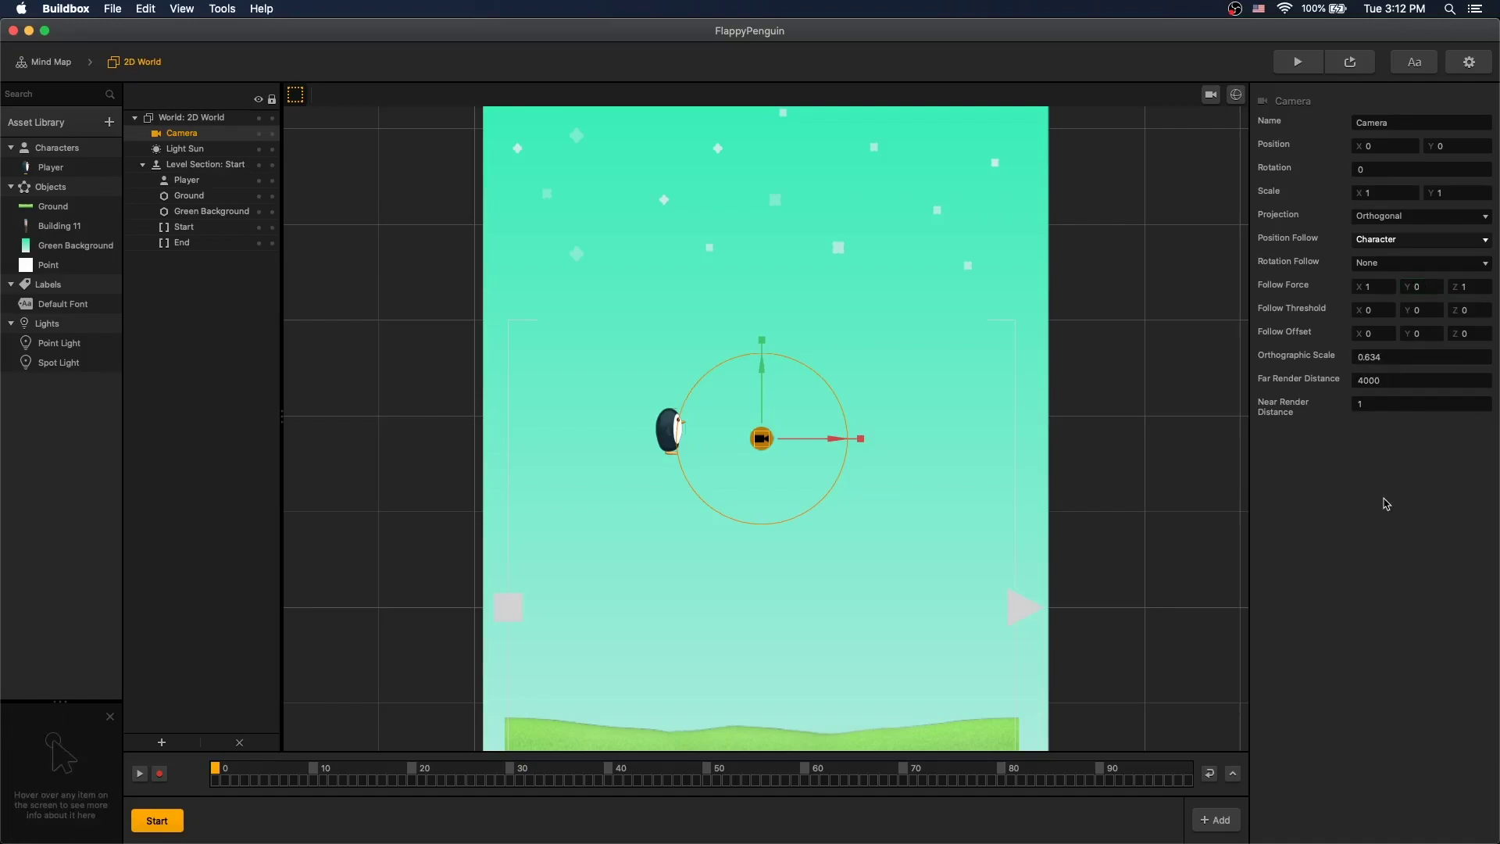
Test the horizontal-only camera follow by jumping the penguin in a preview
left_click(1294, 63)
left_click(935, 420)
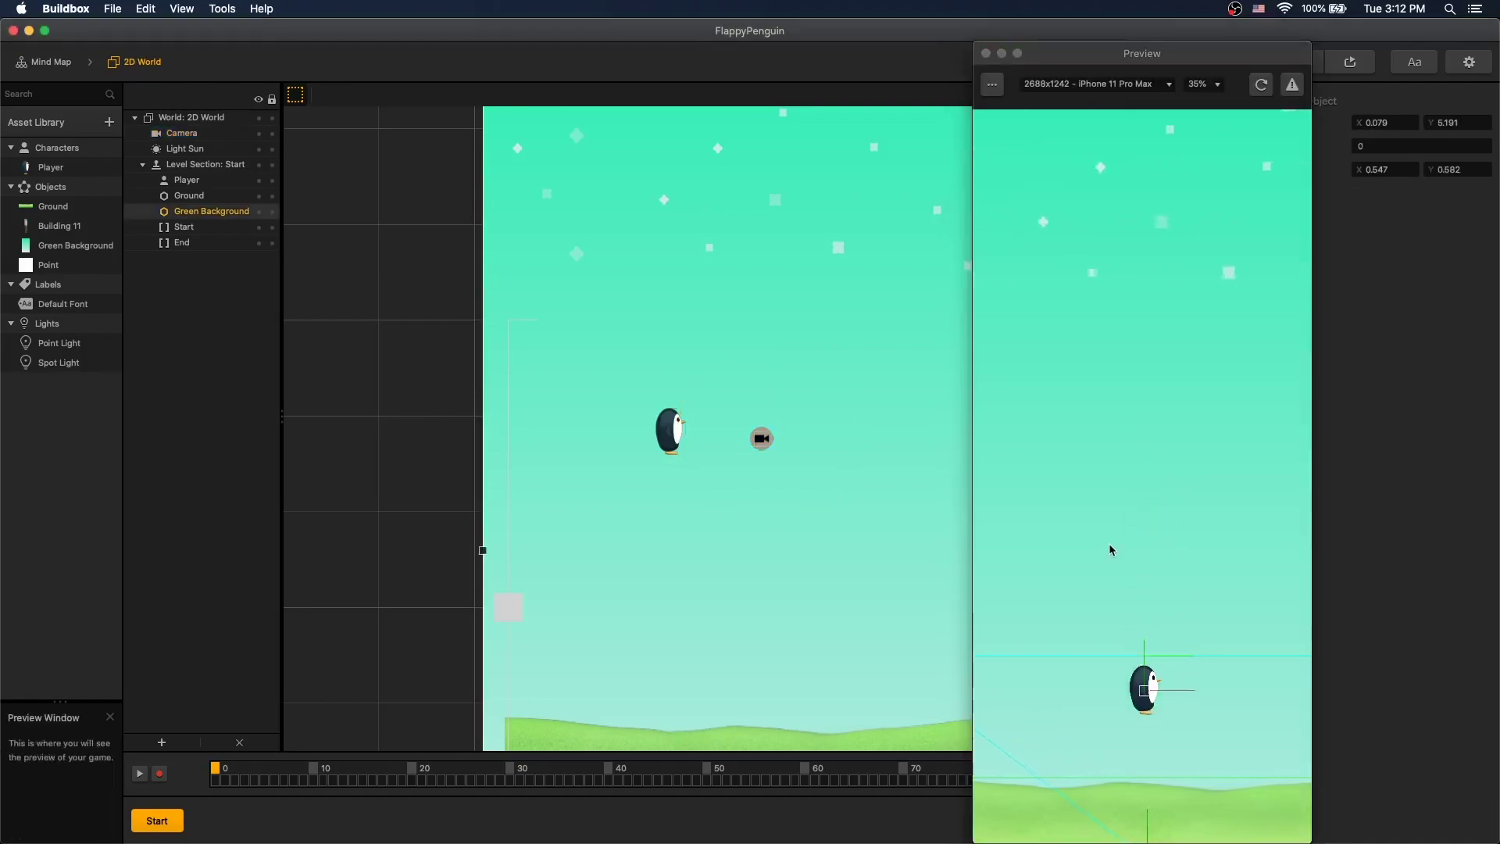
left_click(1109, 546)
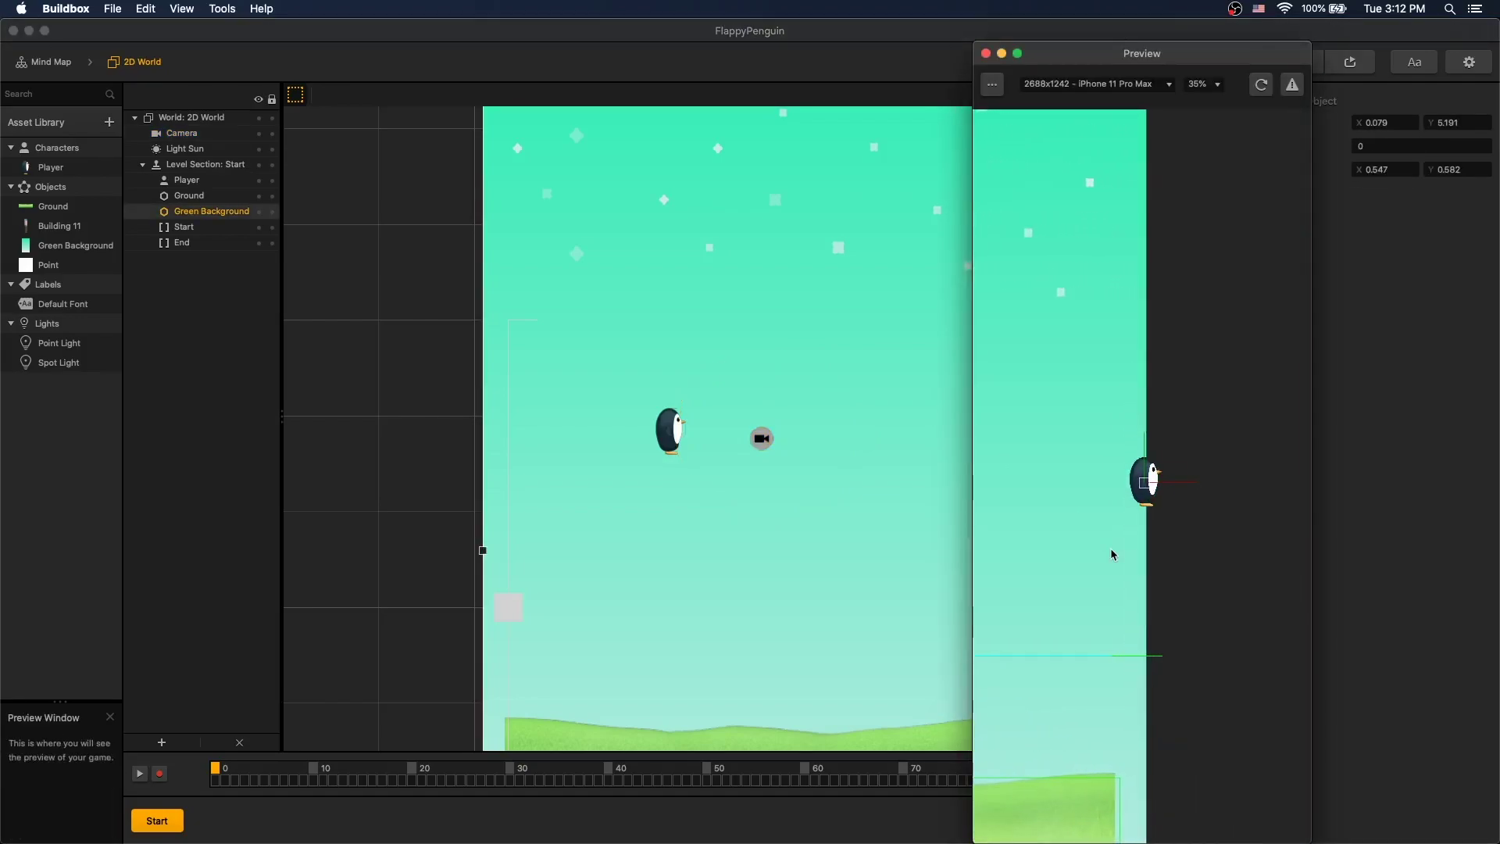
left_click(1113, 555)
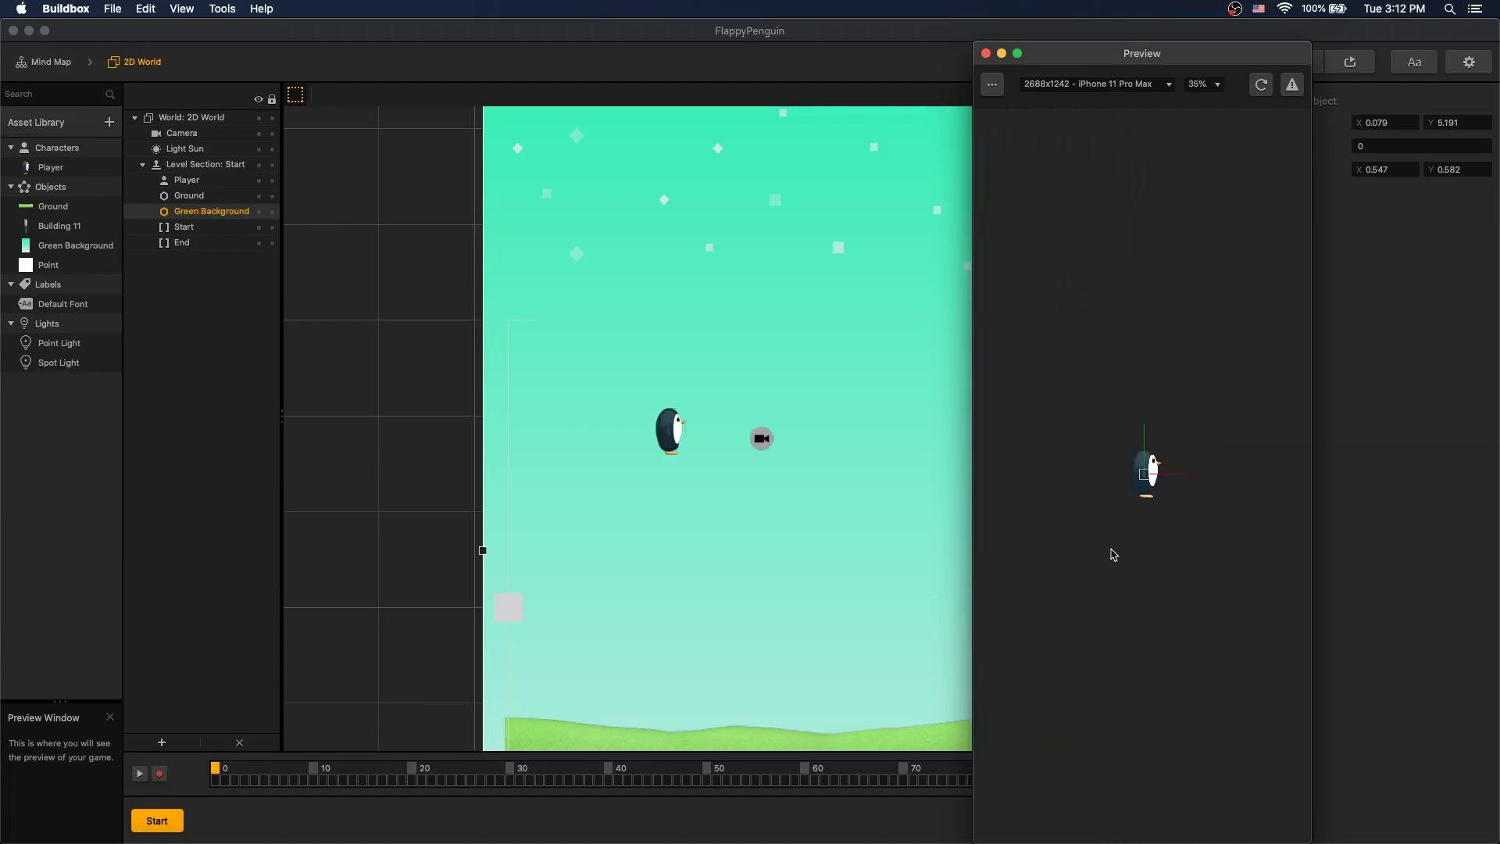
key("super+w")
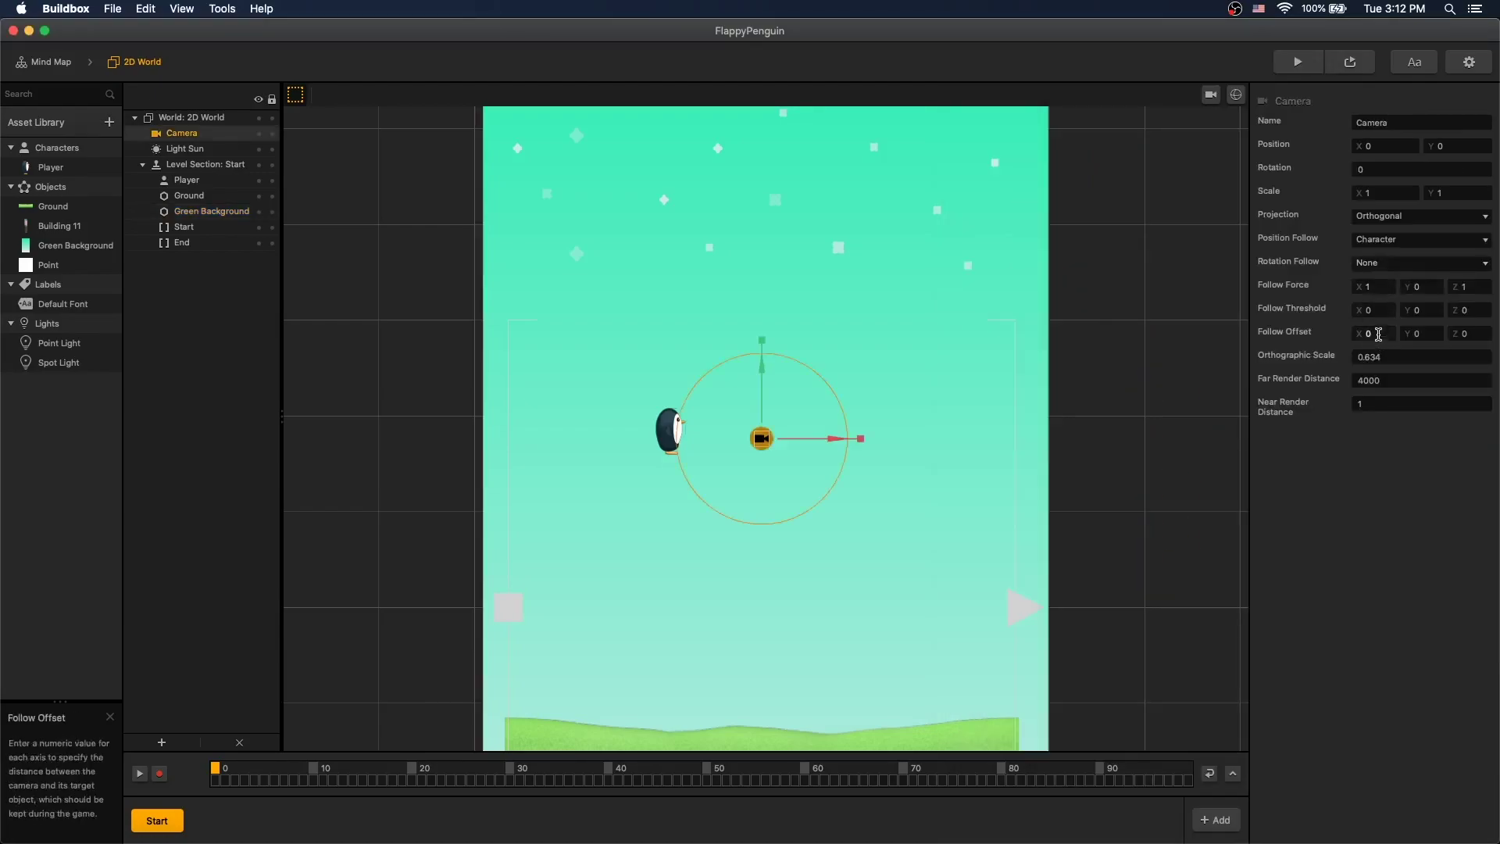
Set the camera follow offset X to 2 and test it in a preview
left_click(1378, 334)
type("2")
key("Return")
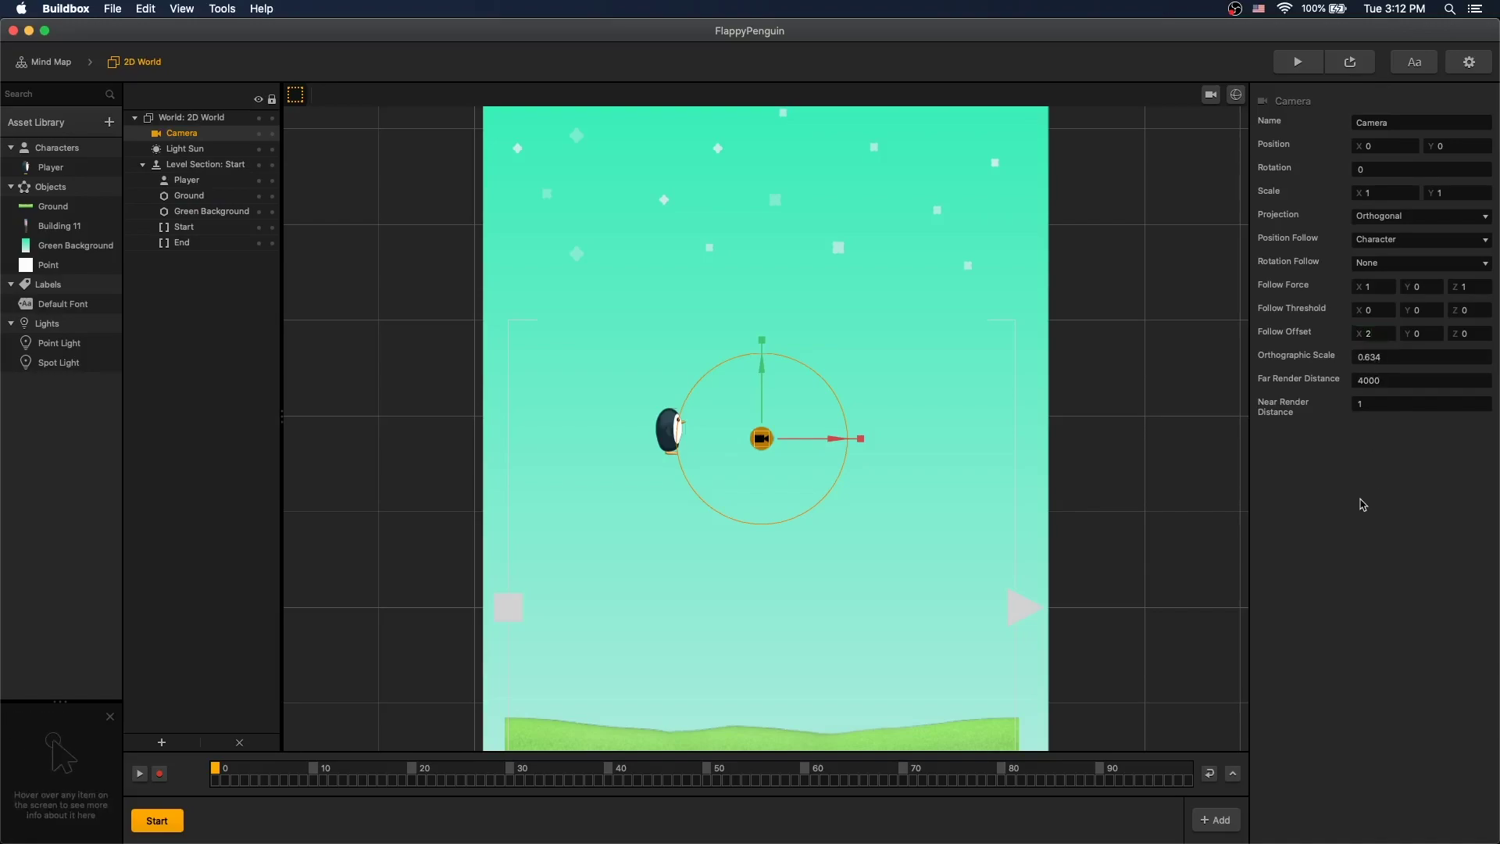
left_click(1299, 63)
left_click(1092, 502)
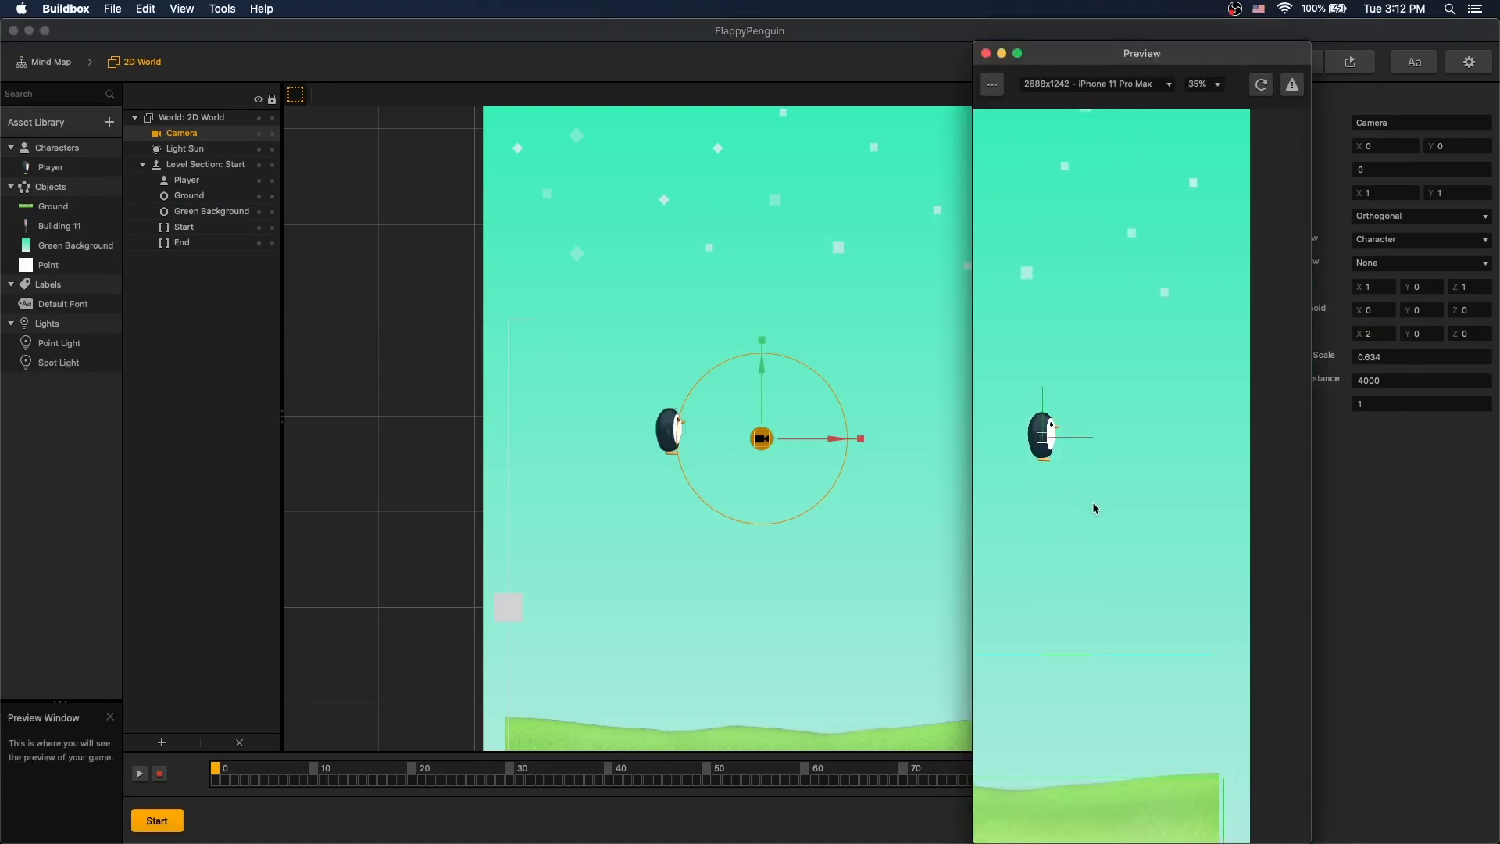
left_click(1092, 490)
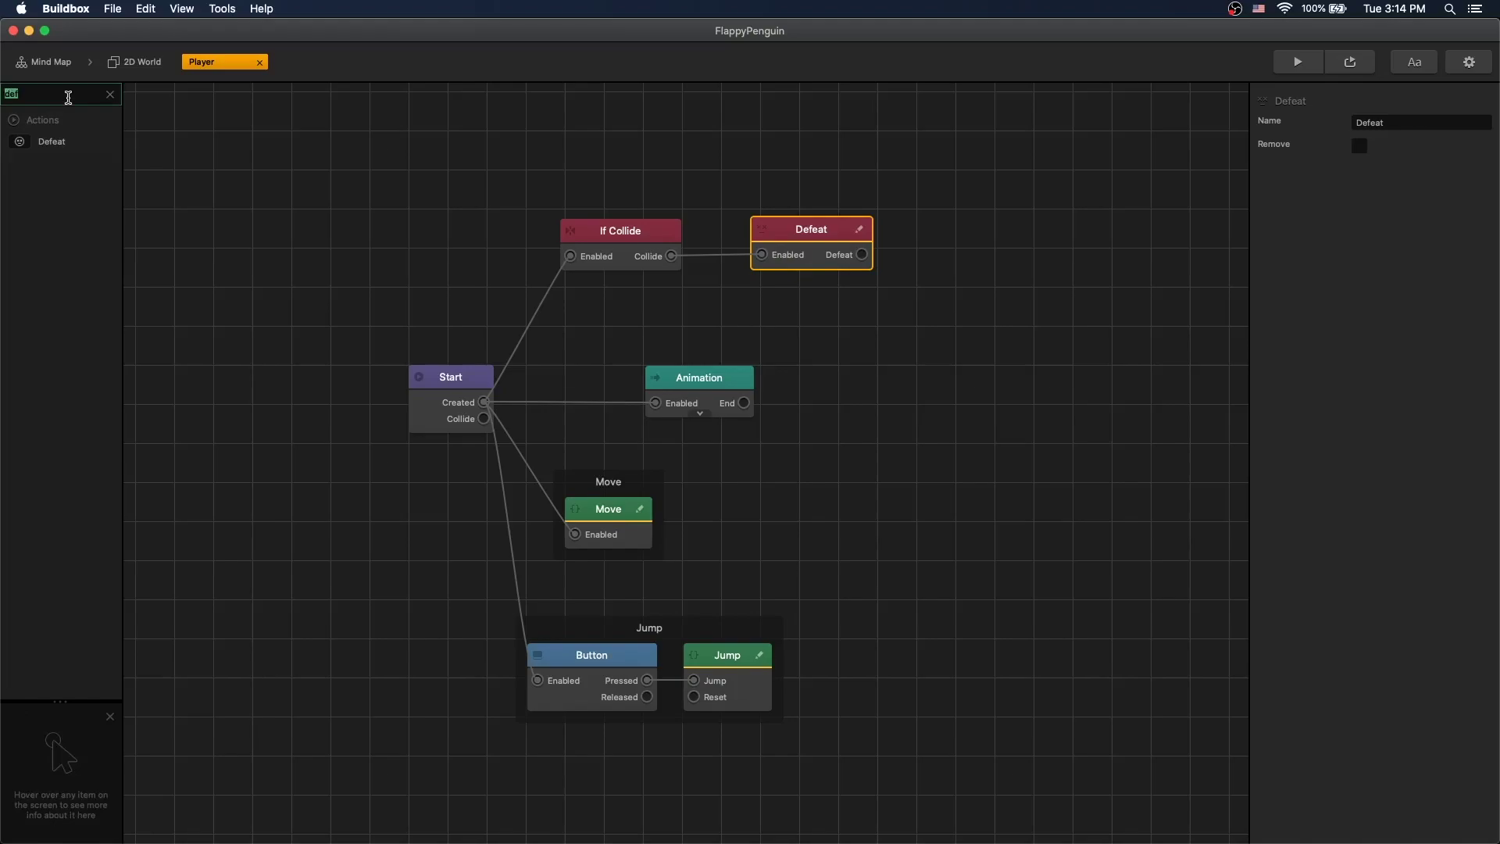
Add an Event Observer node to the Player logic and preview the game-over event
type("ev")
left_click_drag(68, 141, 996, 290)
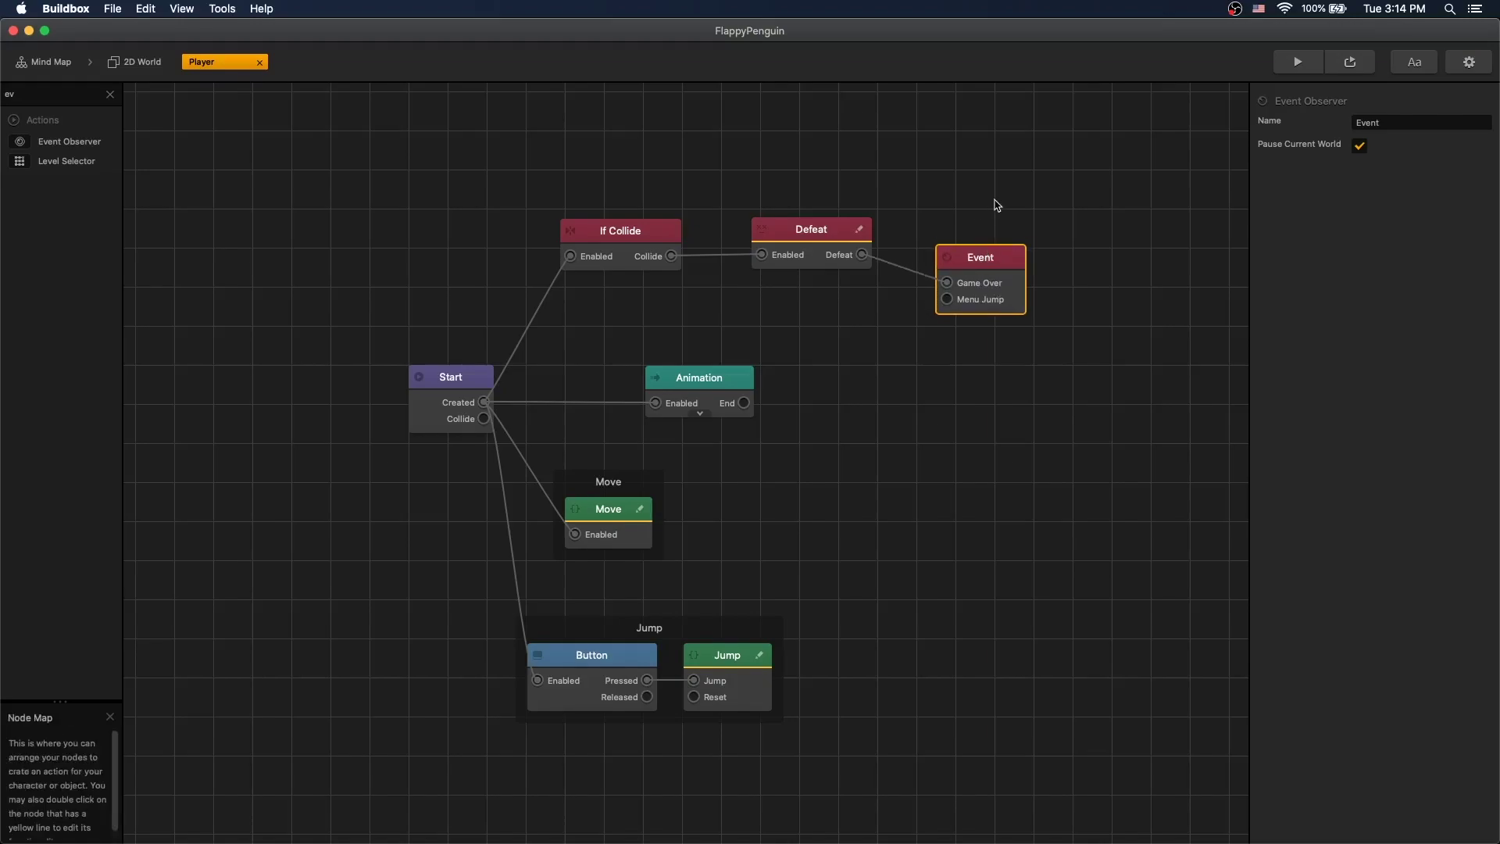
left_click_drag(450, 376, 437, 381)
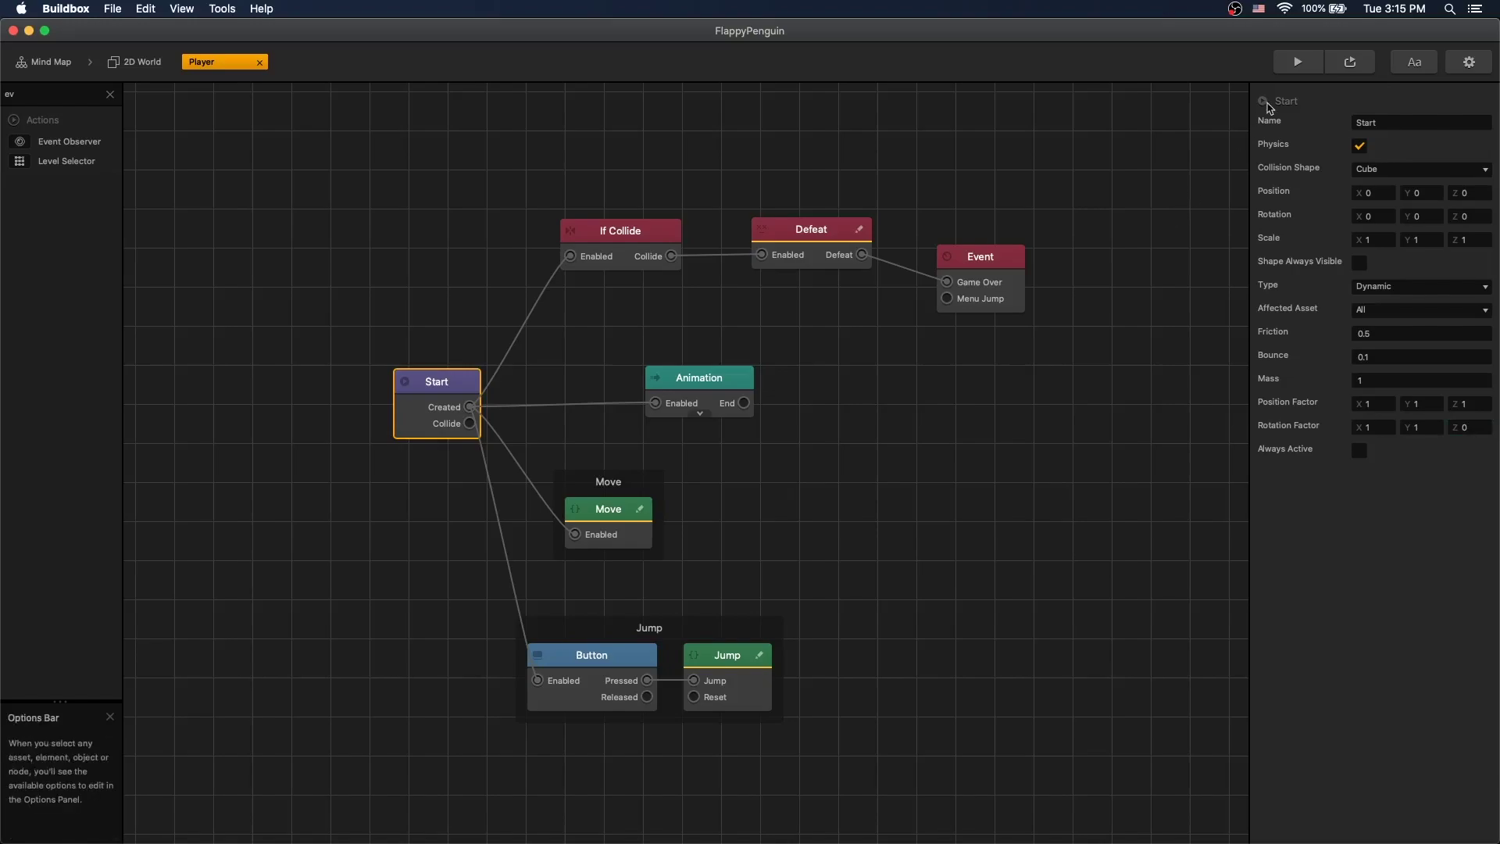
left_click(1296, 67)
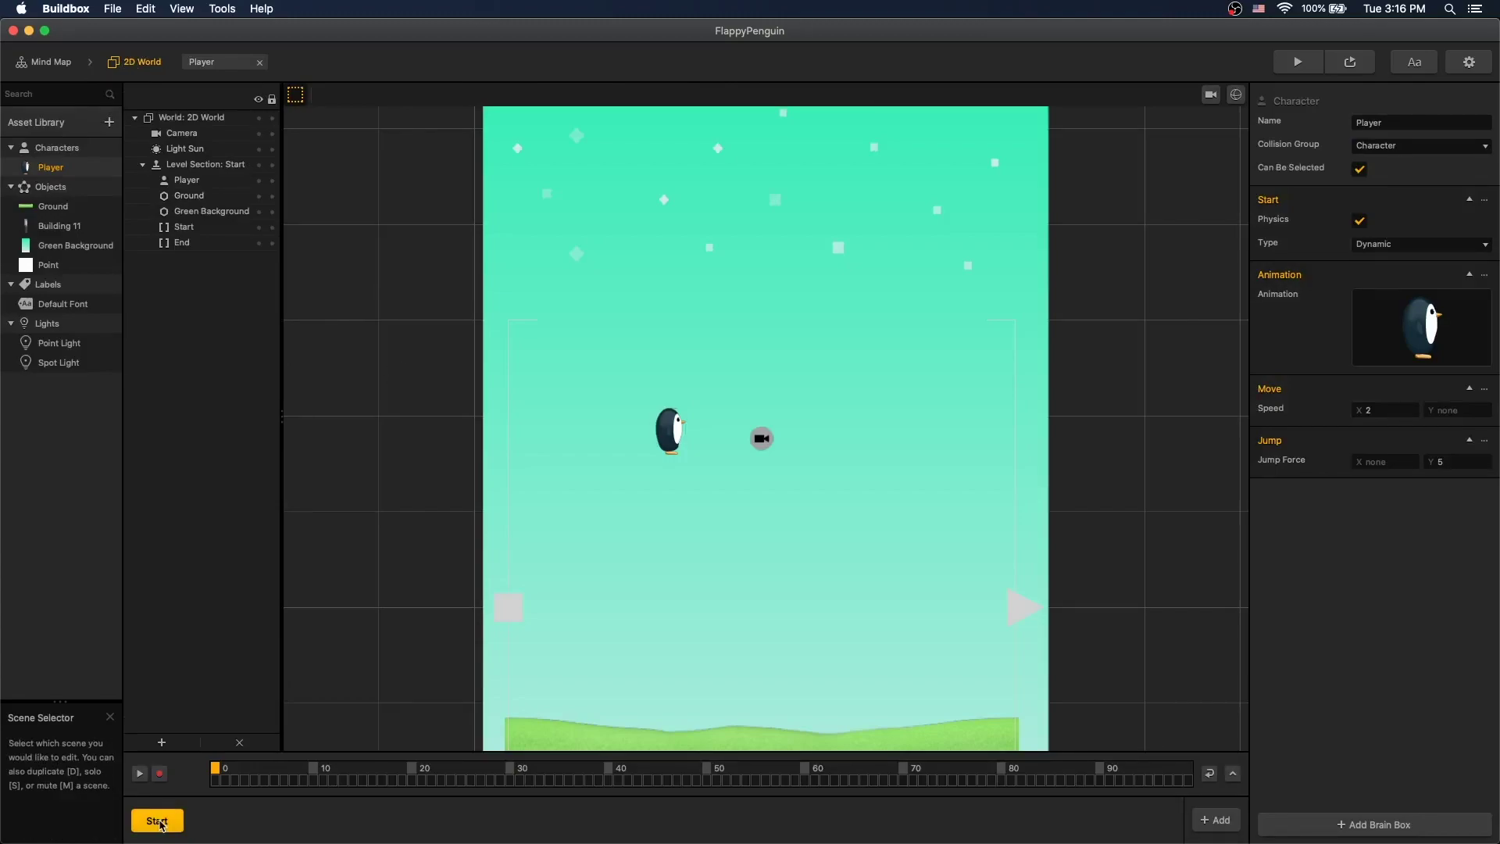
Duplicate the Start level section as section 1 and remove the penguin from it
key("d")
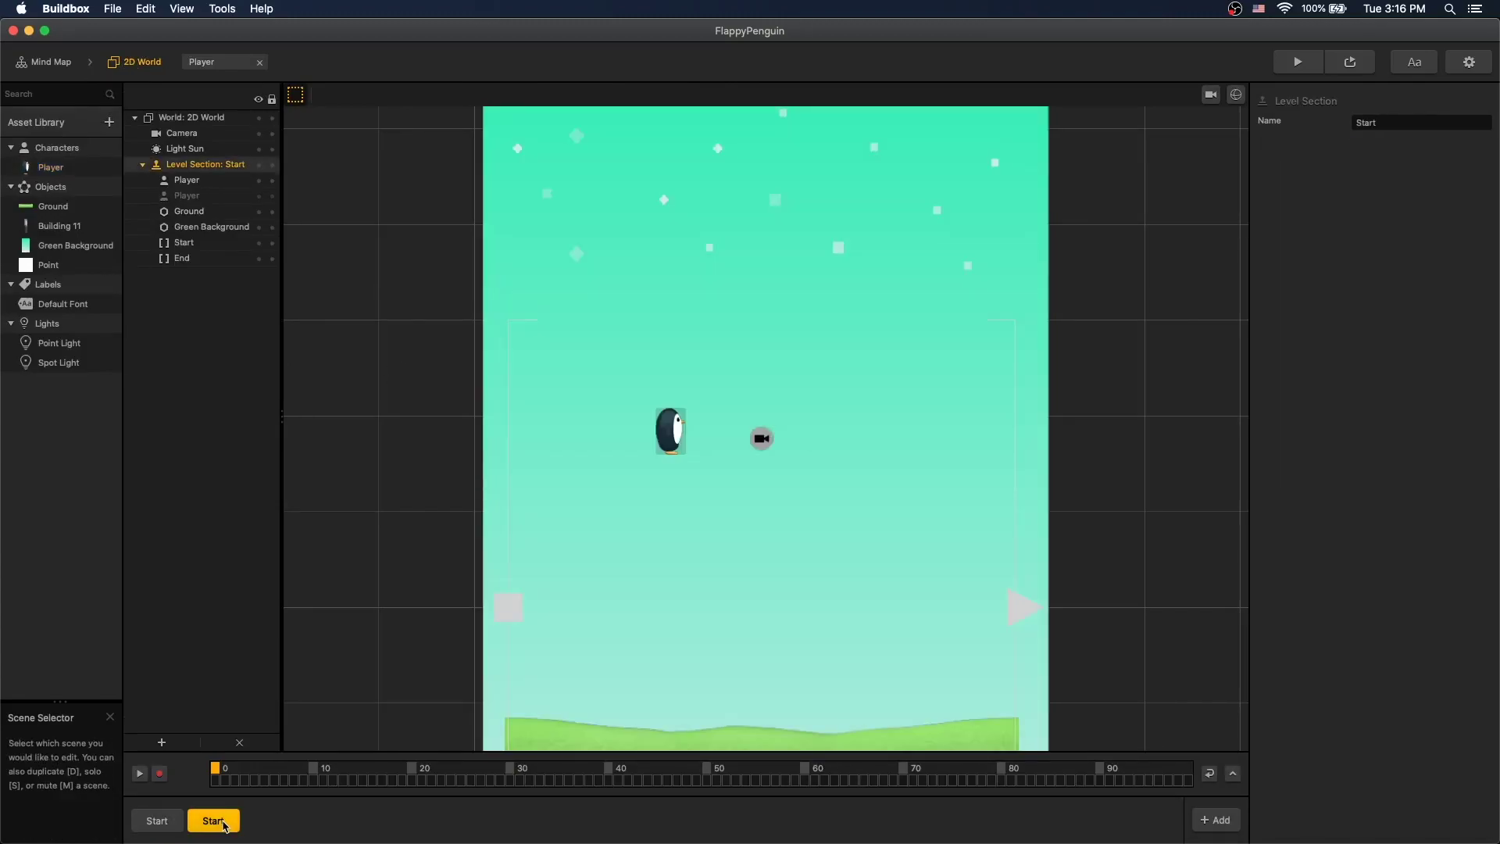
key("Return")
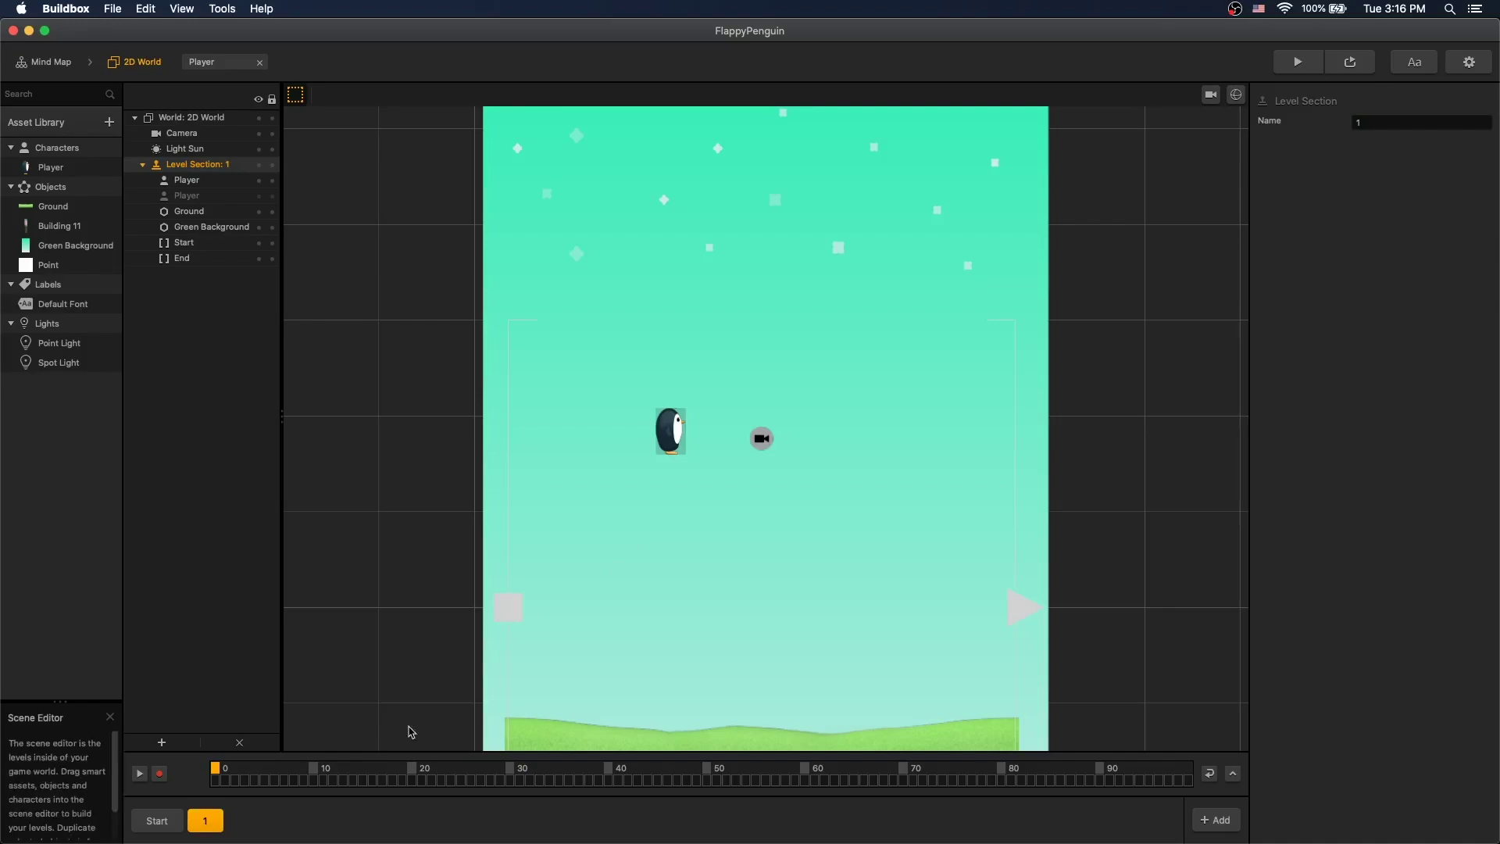
left_click(677, 432)
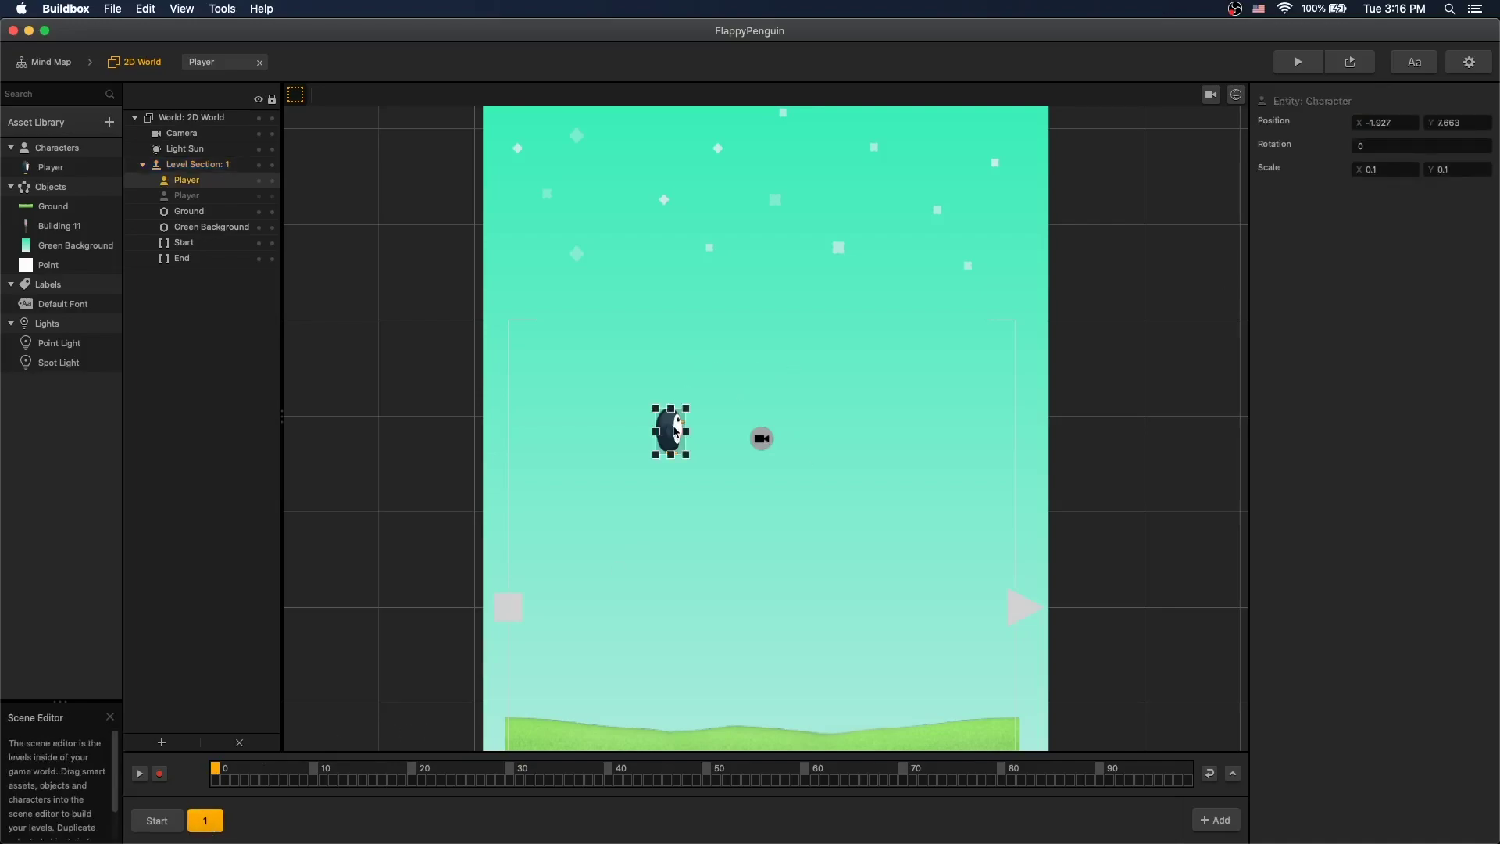
key("Delete")
left_click(677, 432)
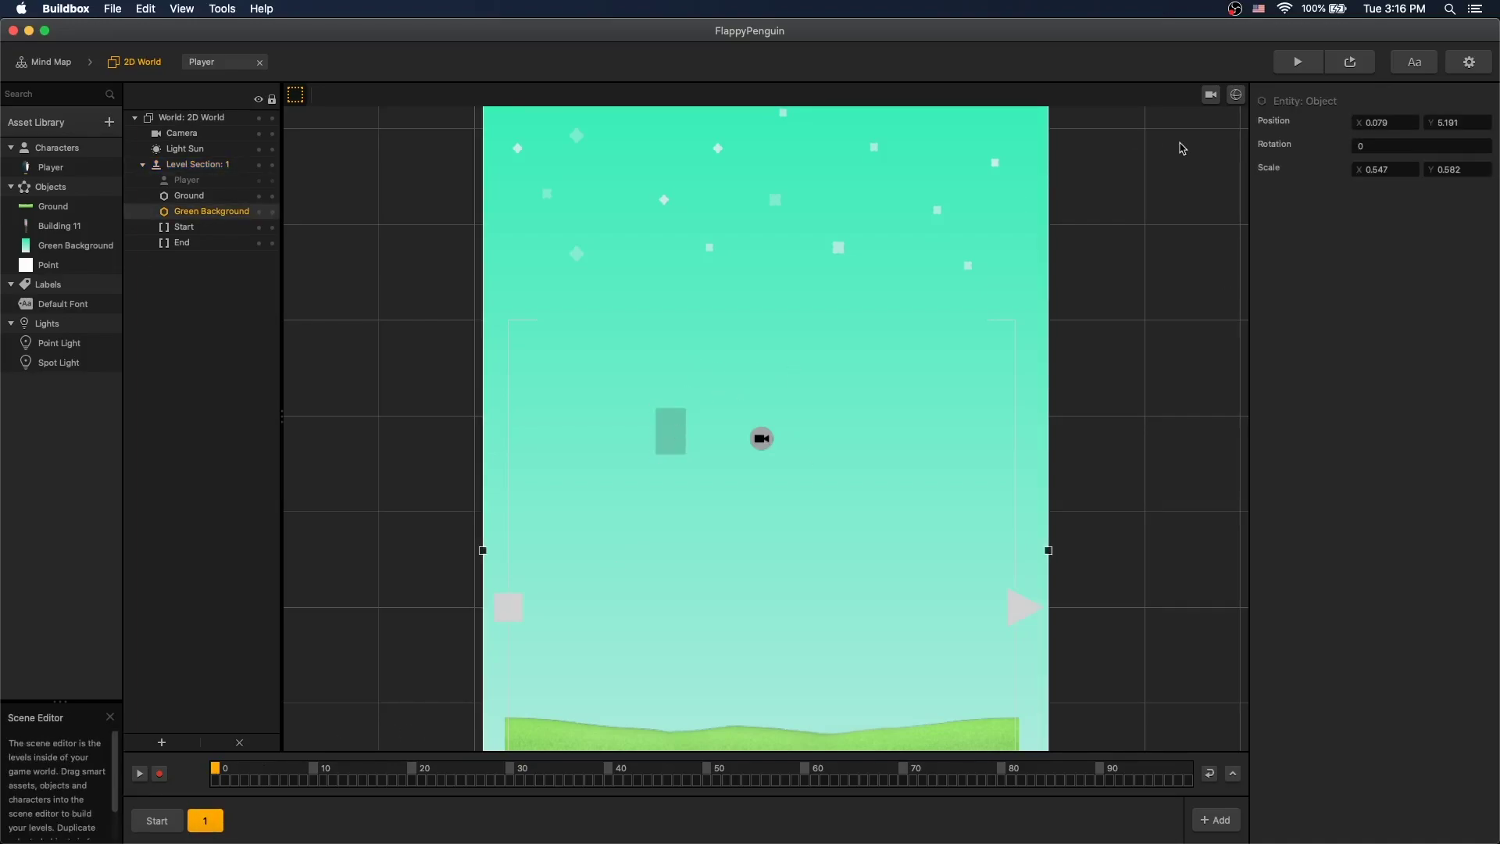
Place a Building 11 obstacle in the new section as a slim tower behind the ground
left_click_drag(59, 225, 785, 480)
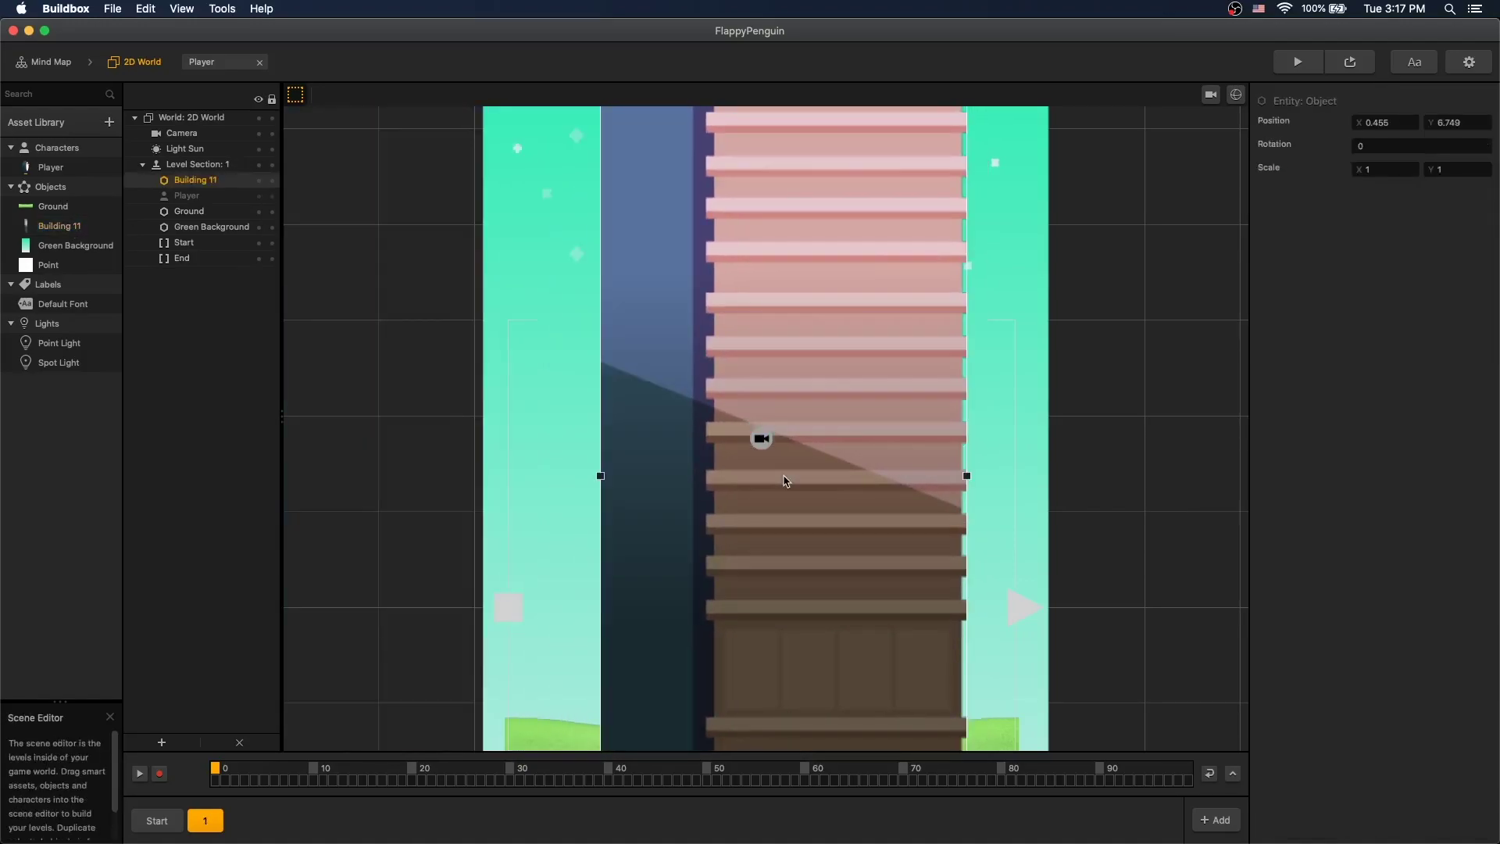
scroll(785, 480, "down", 5)
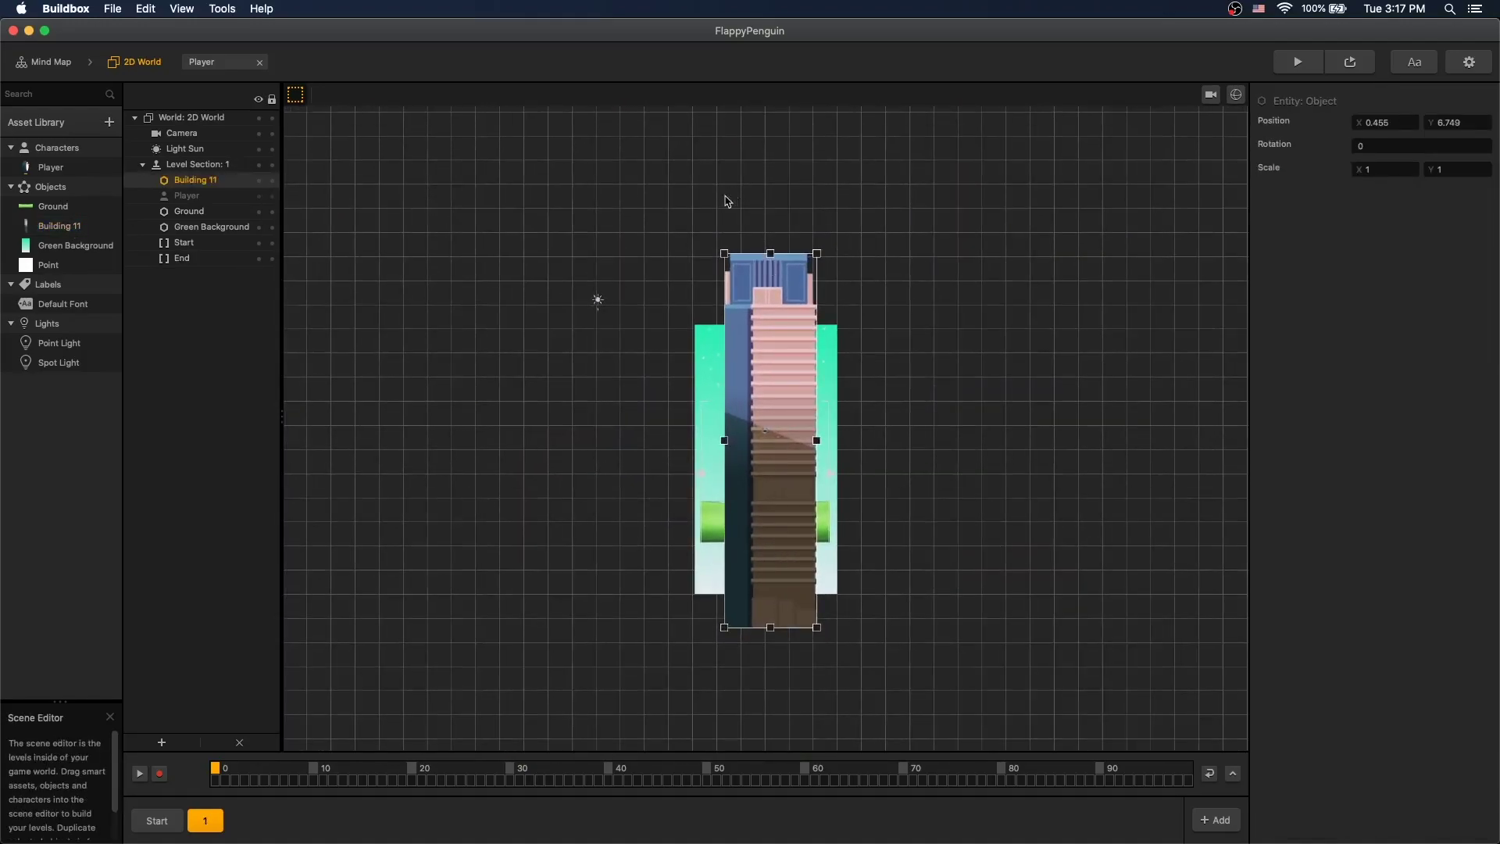
left_click_drag(723, 252, 764, 439)
scroll(764, 439, "up", 4)
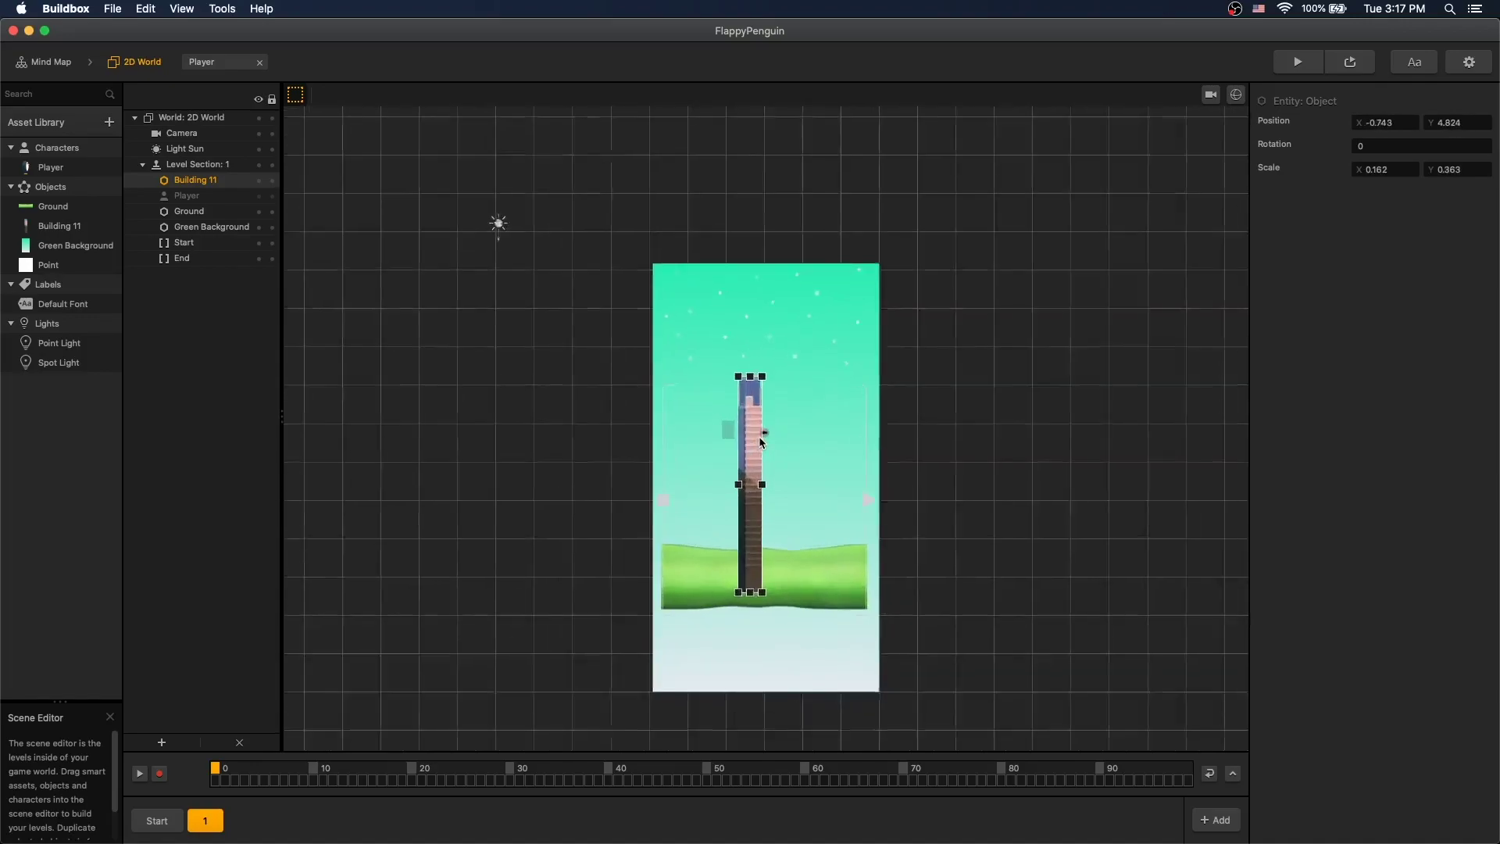
left_click_drag(195, 181, 197, 205)
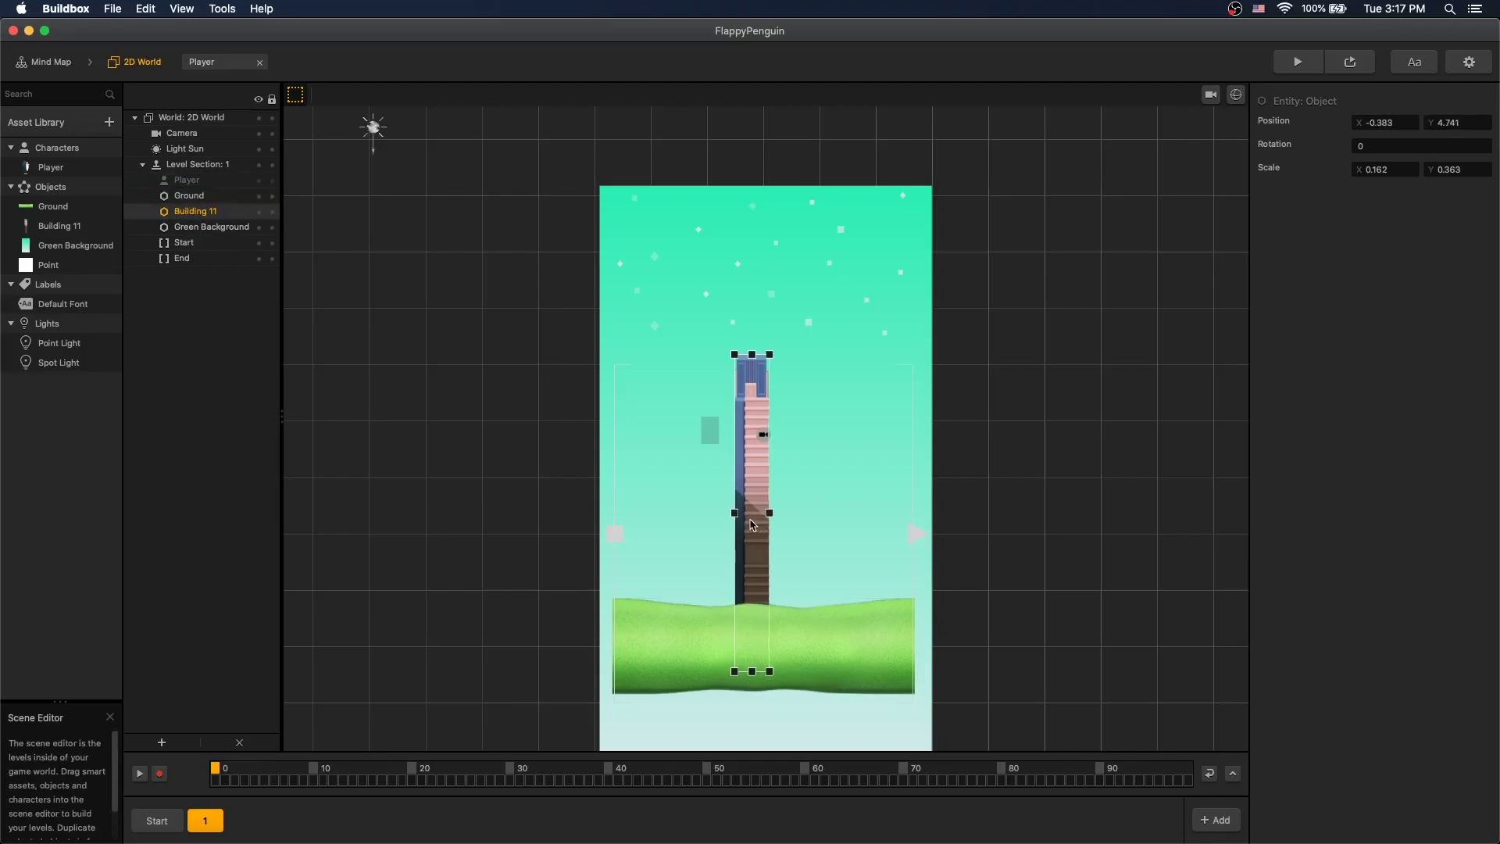
Resize the Building 11 tower wider and shorter, checking it in the game camera framing
left_click_drag(760, 353, 759, 442)
left_click(1209, 95)
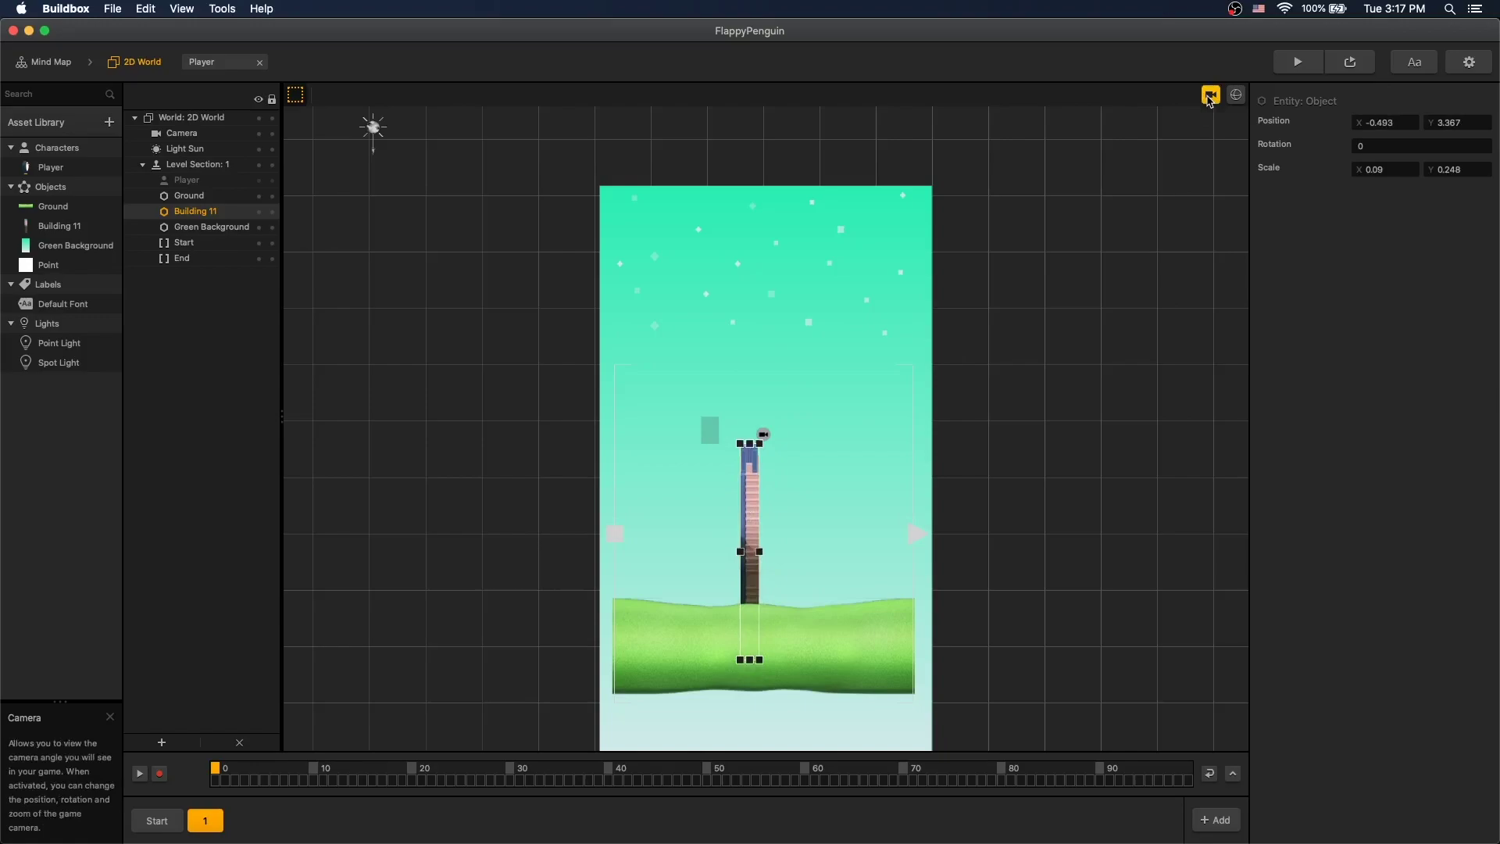
left_click(1209, 97)
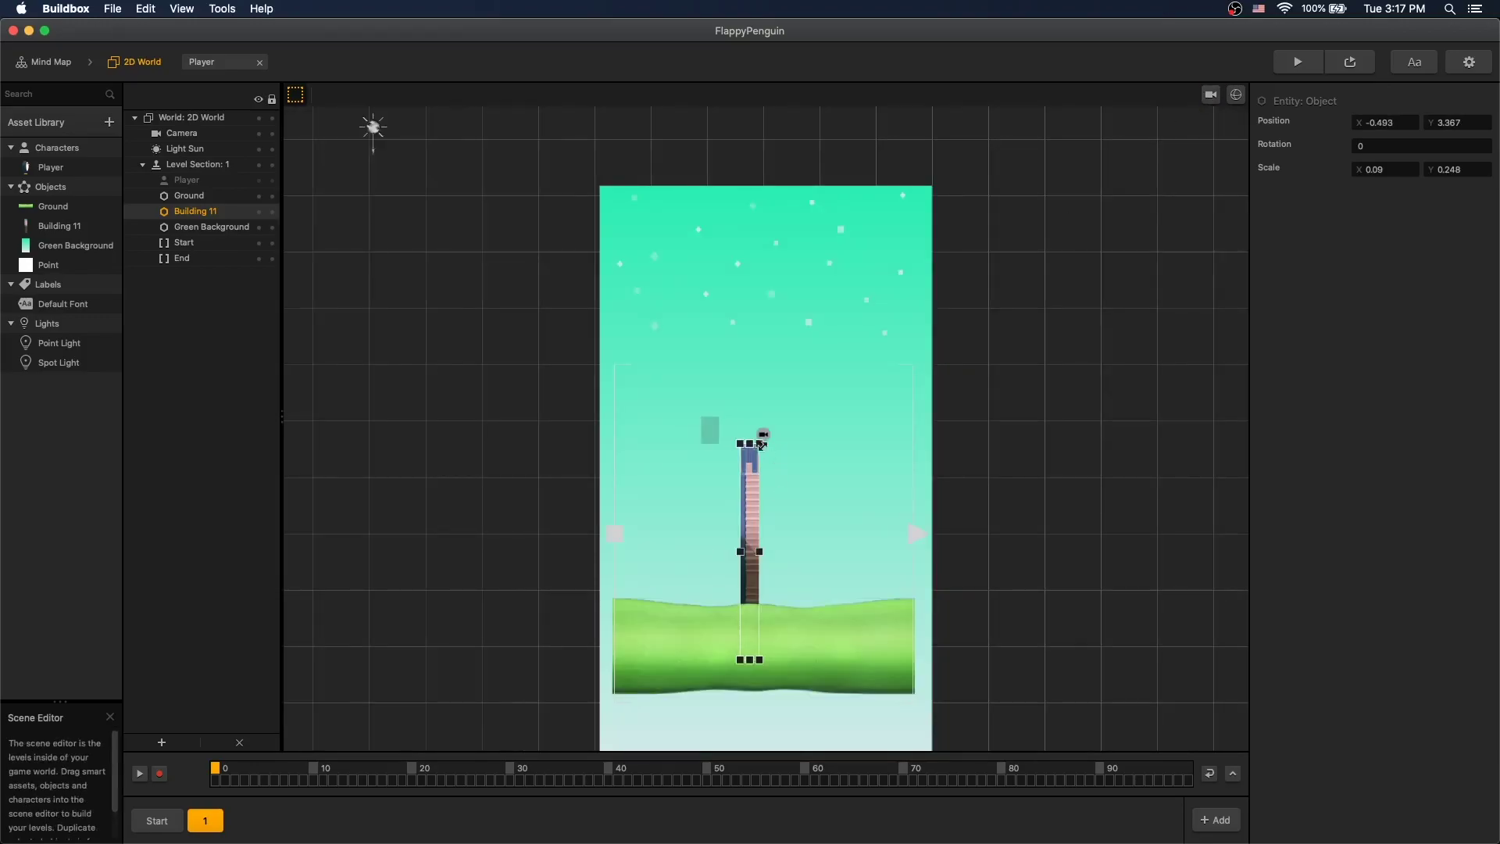
left_click_drag(762, 446, 766, 460)
left_click(1100, 461)
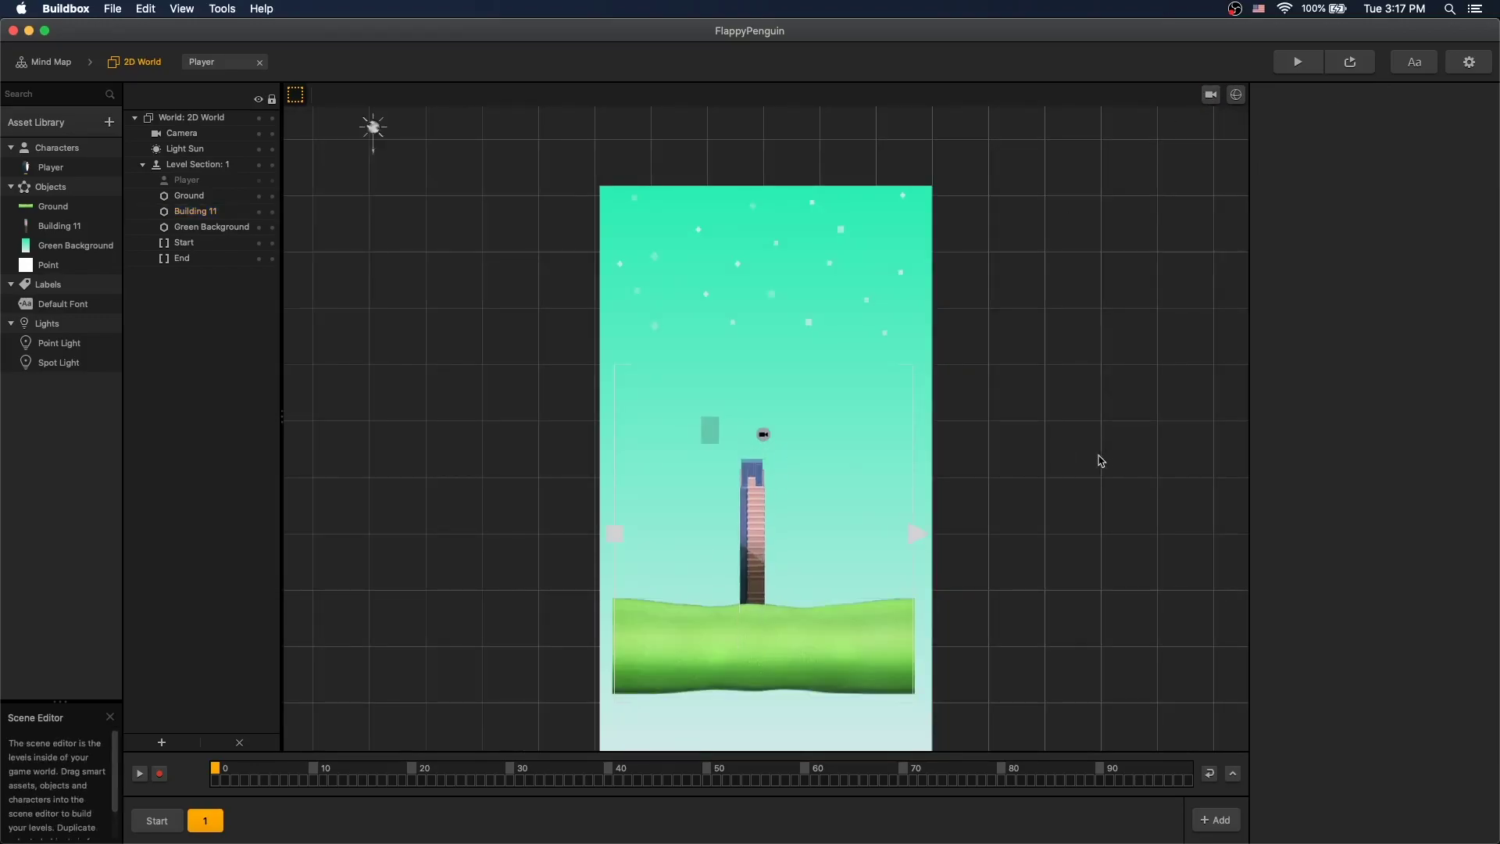
left_click(763, 534)
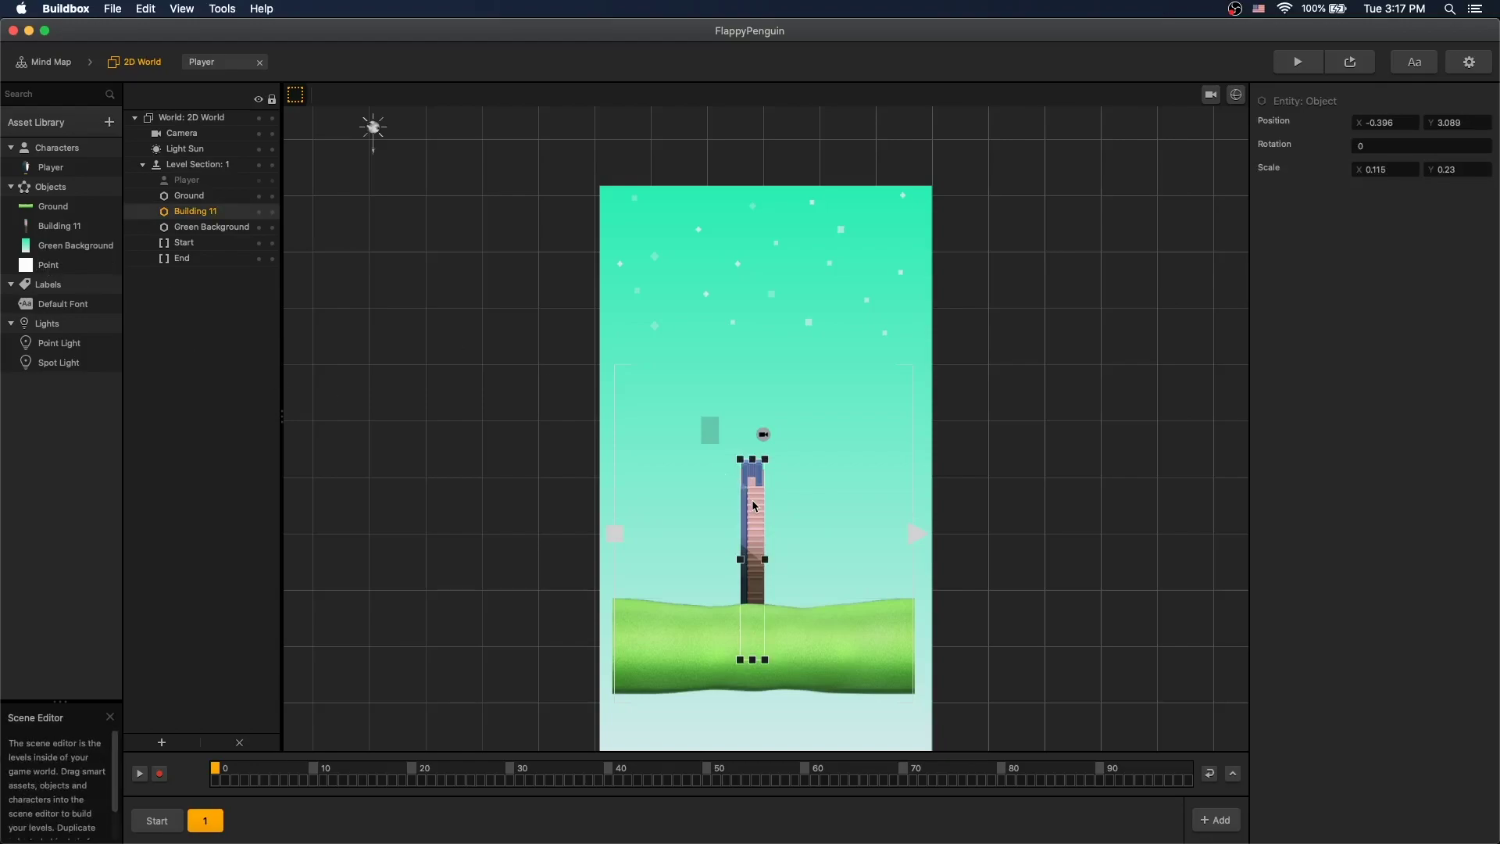
Duplicate the building, flip the copy upside down, and raise it to Y 13.588
key("super+d")
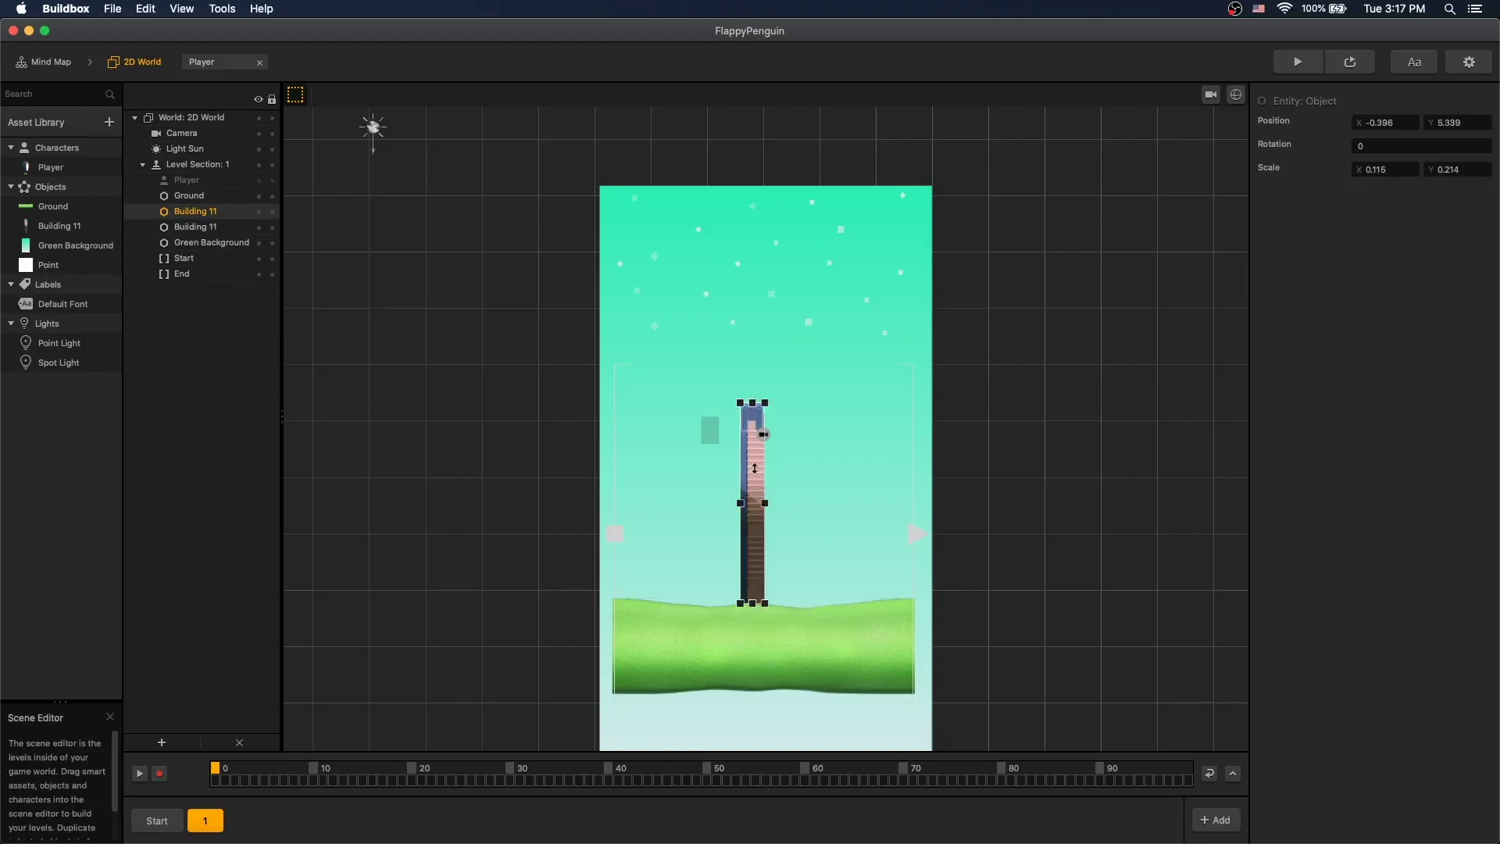
left_click_drag(754, 469, 758, 156)
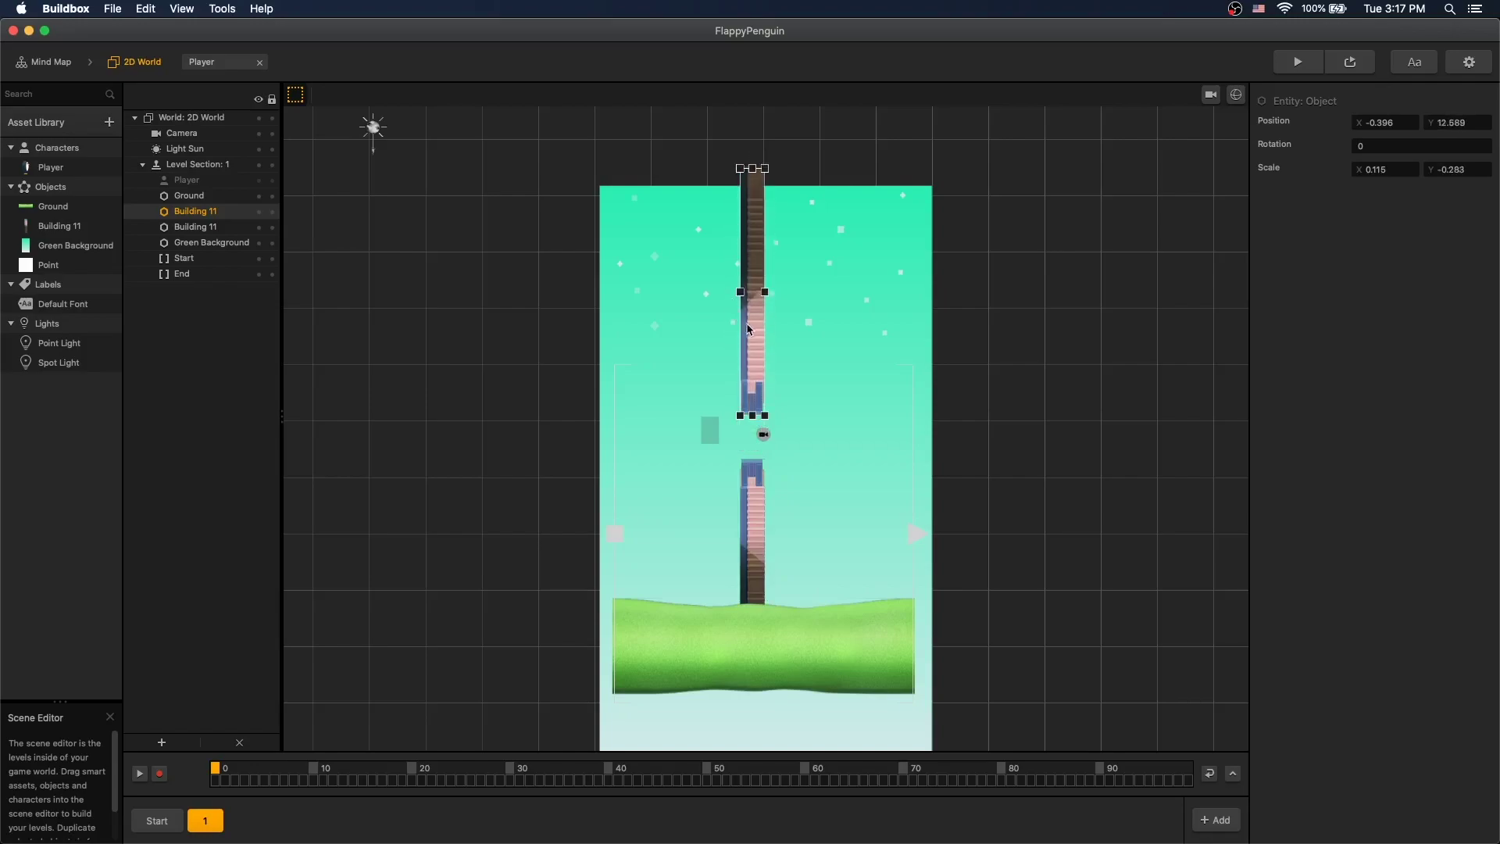
left_click_drag(748, 328, 748, 301)
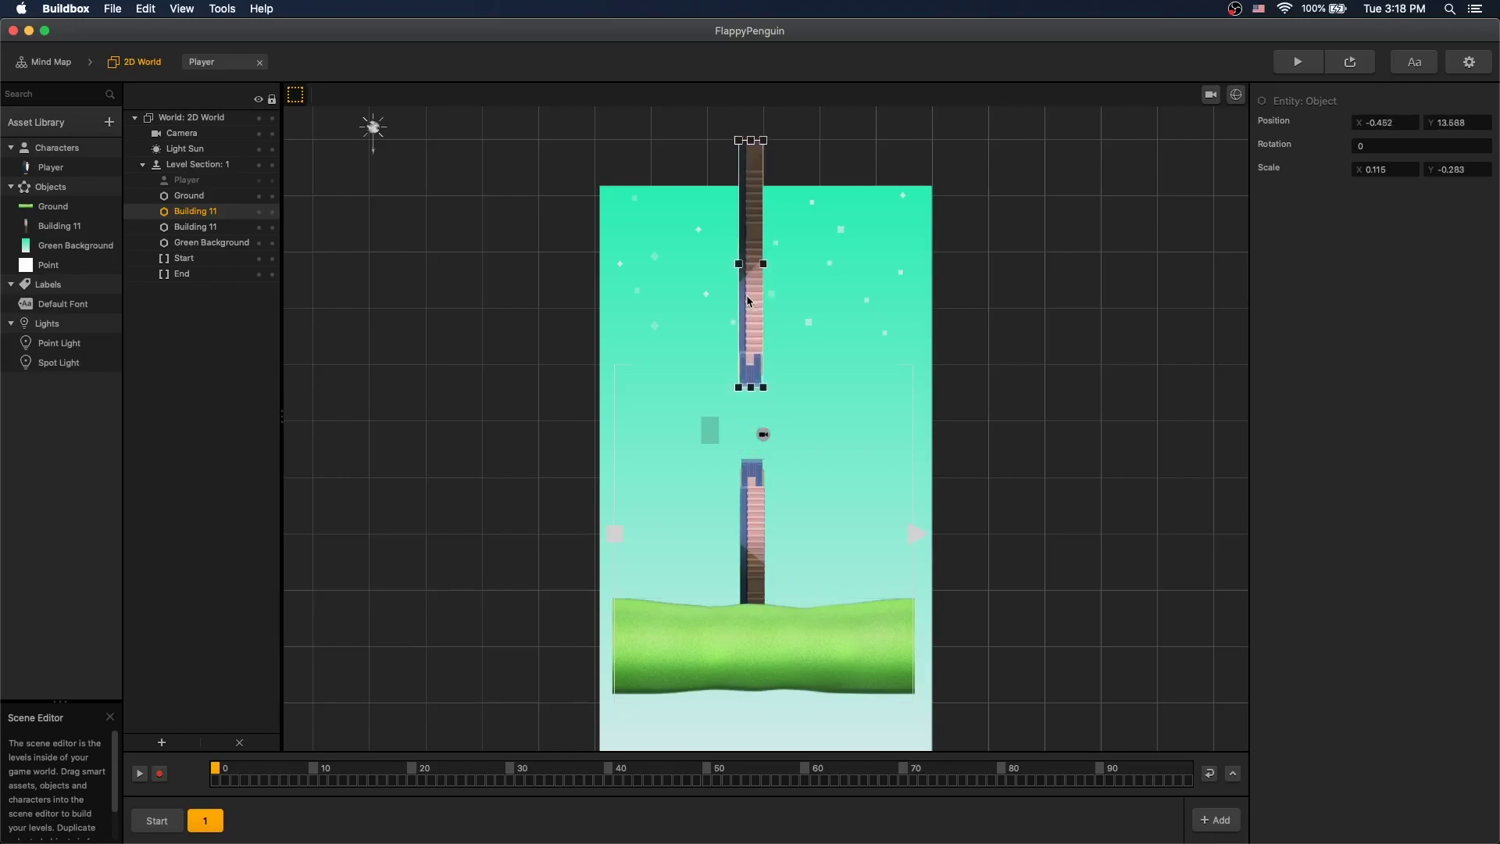
left_click(1047, 318)
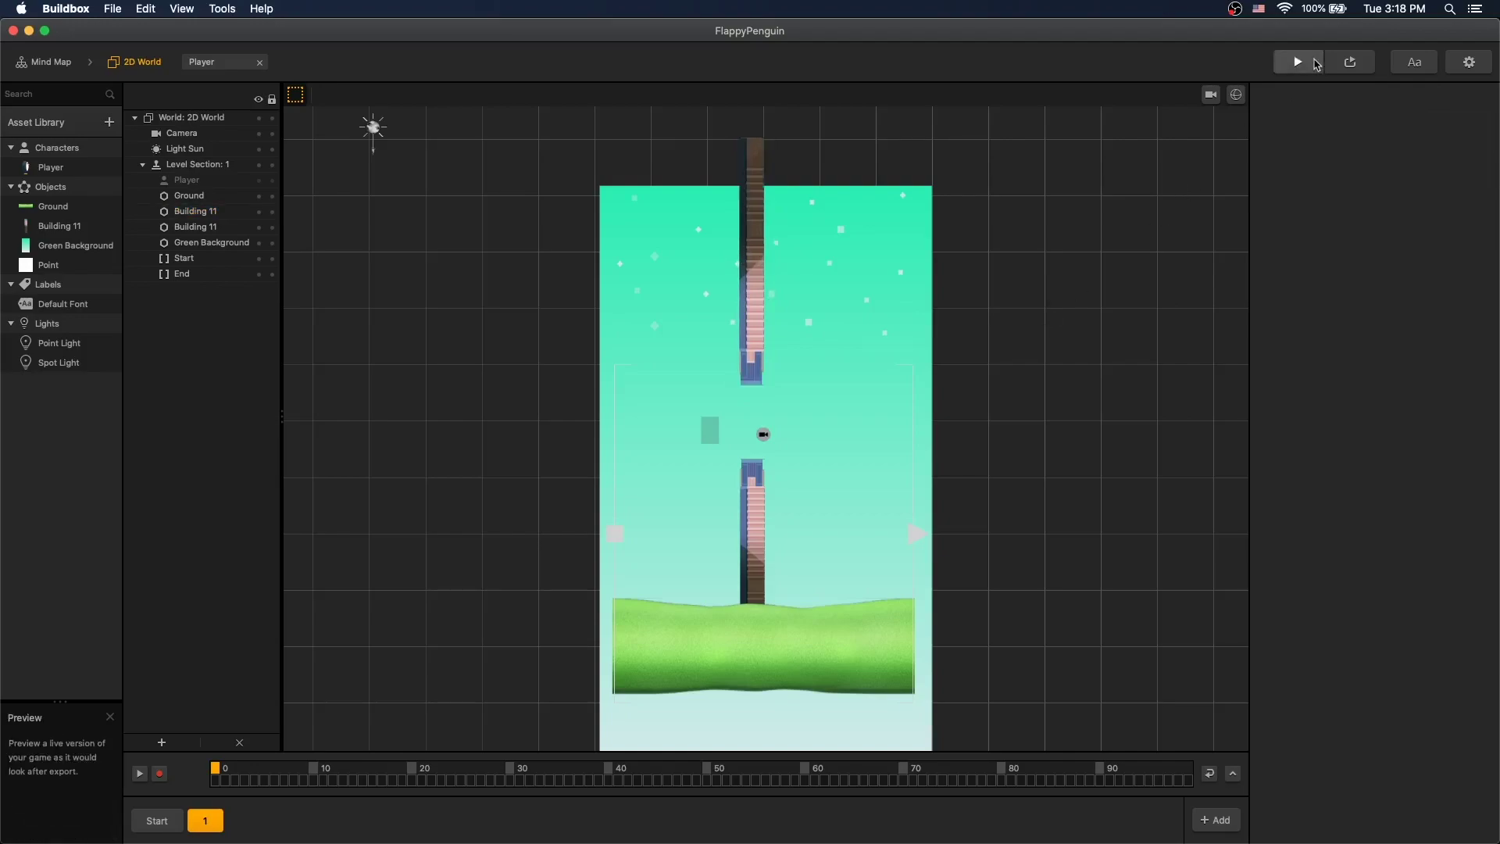
left_click(1316, 65)
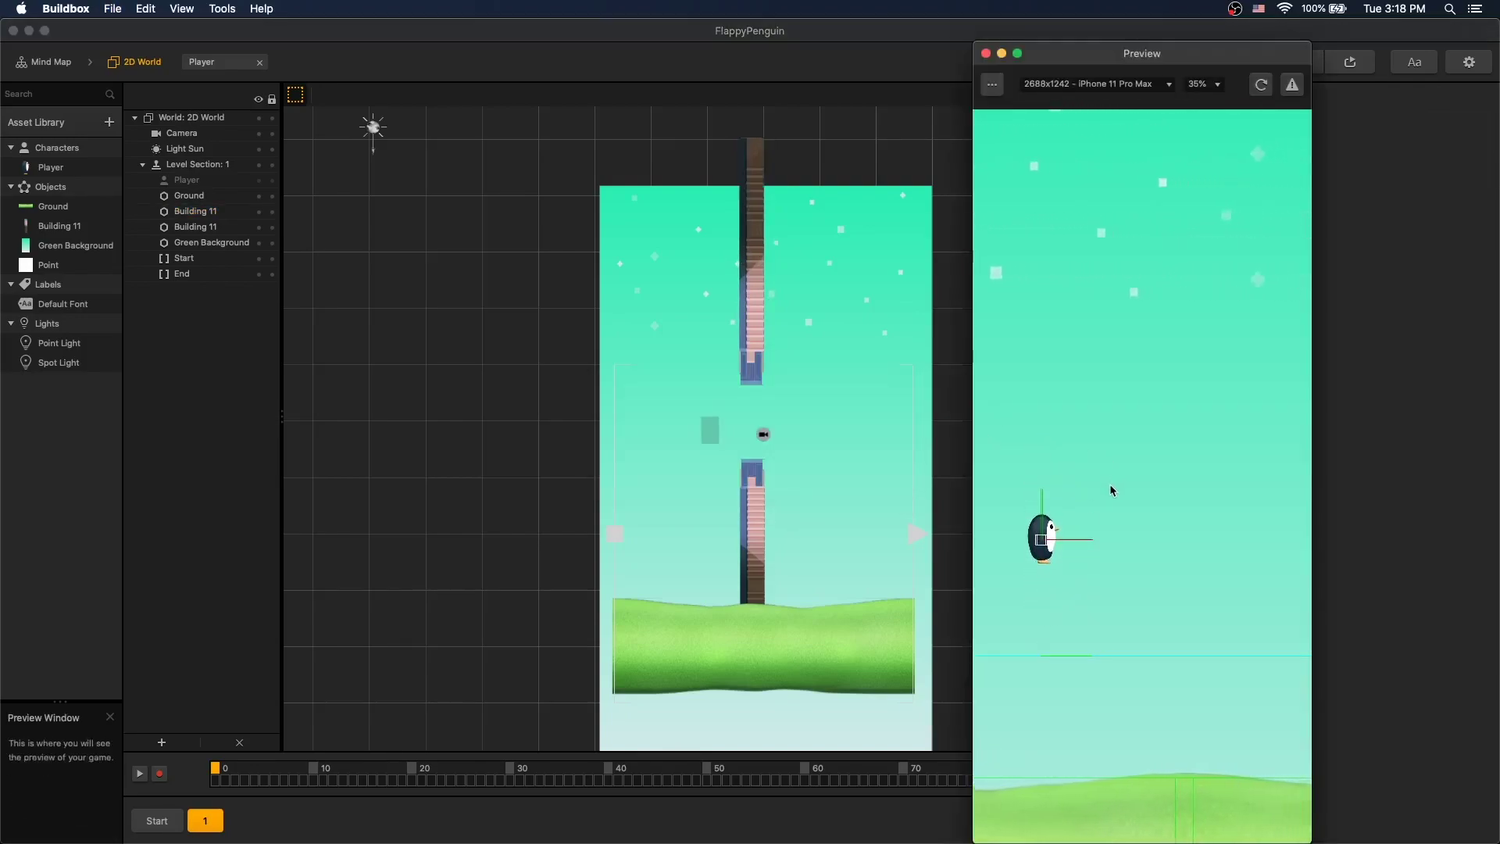
left_click(1109, 485)
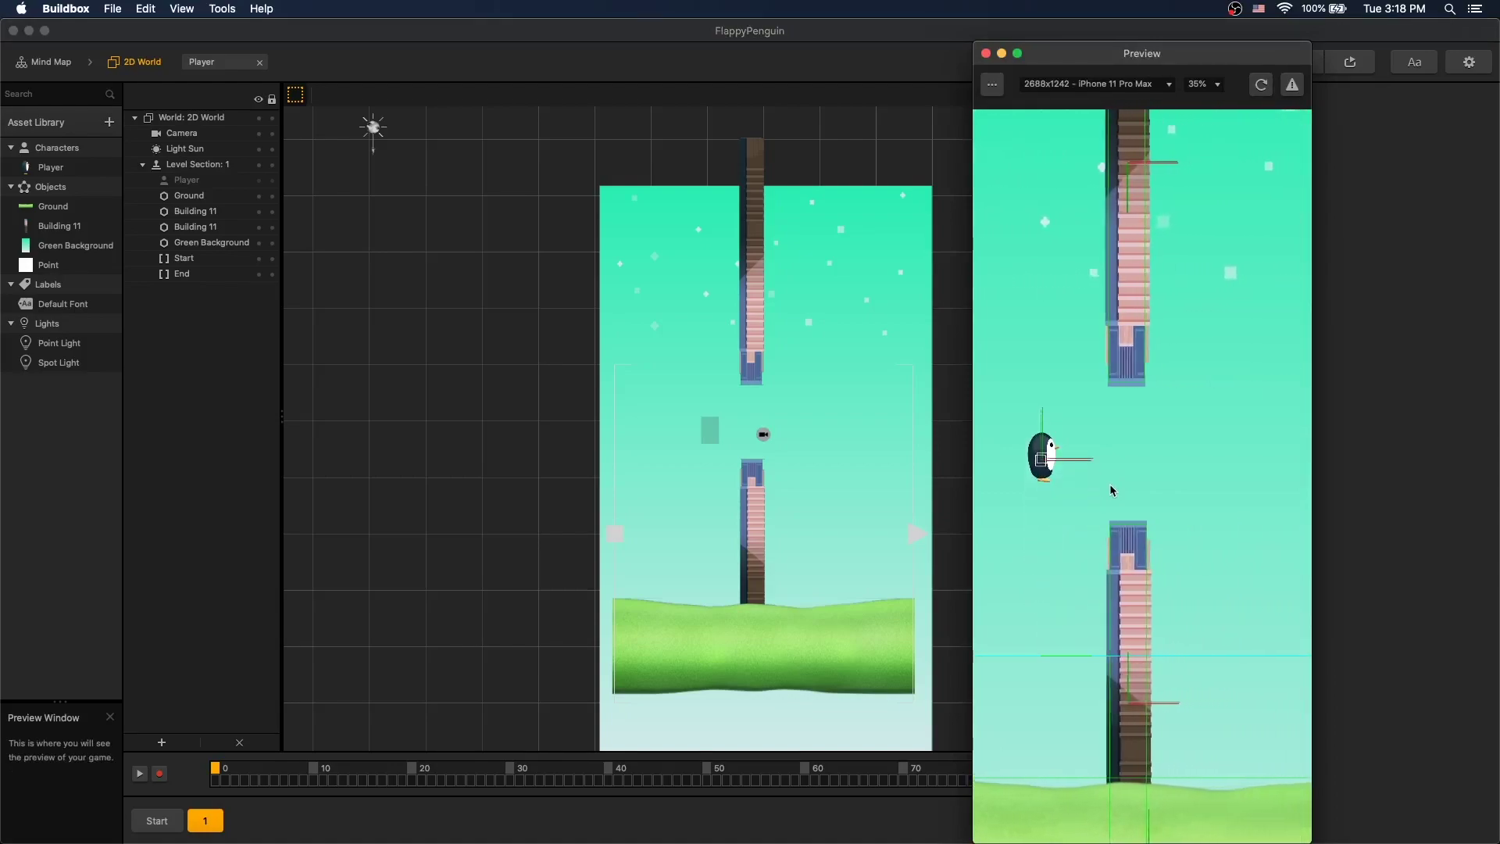
left_click(1109, 485)
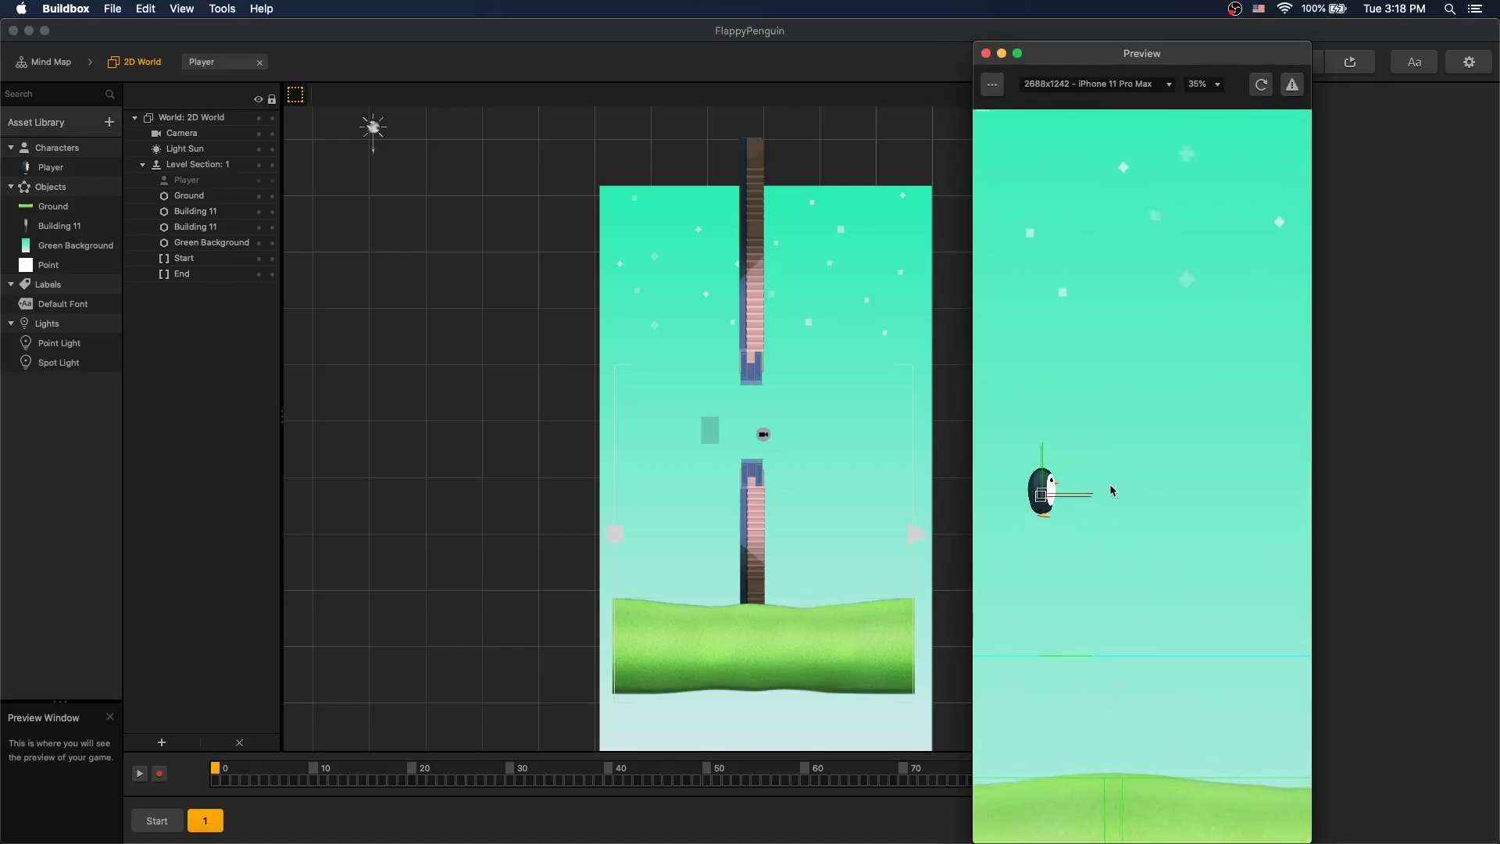
left_click(1113, 490)
left_click(1113, 491)
left_click(1113, 490)
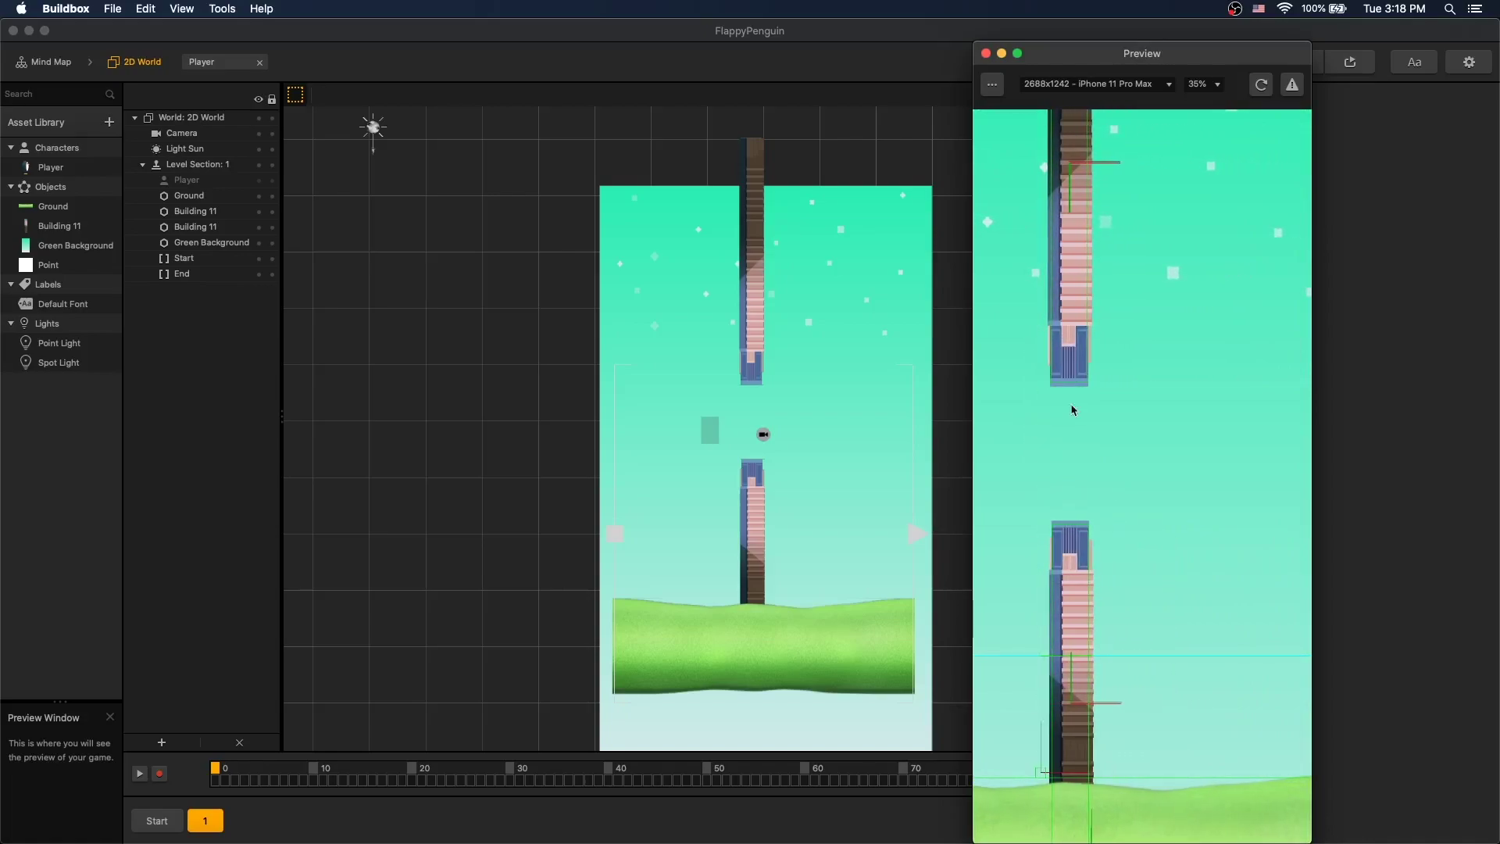
left_click(986, 54)
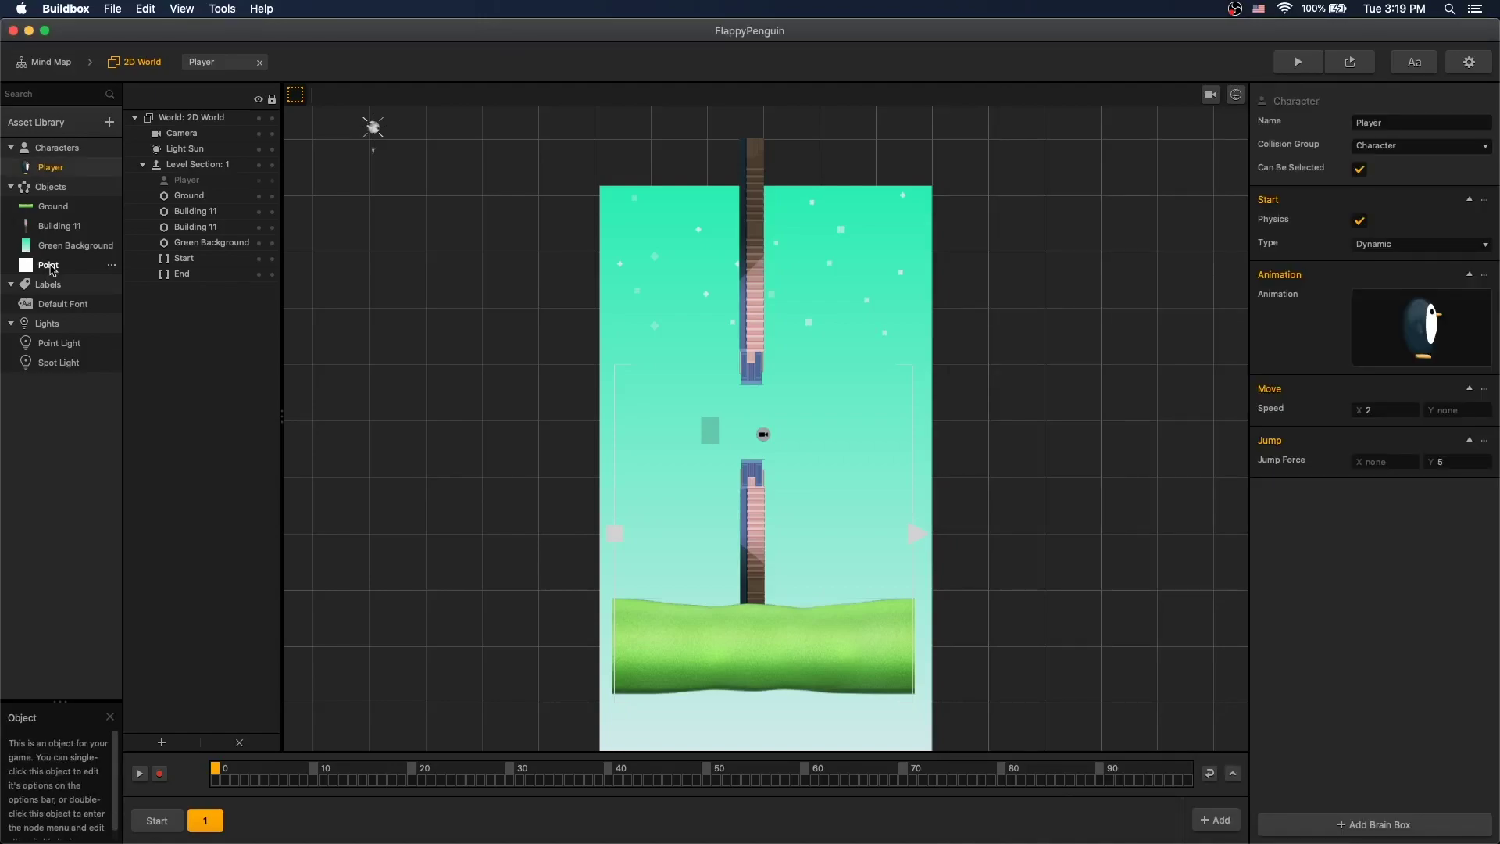
Drop a Point object between the towers and nudge it lower, to -0.423, 7.91
left_click_drag(52, 270, 756, 414)
scroll(752, 426, "up", 2)
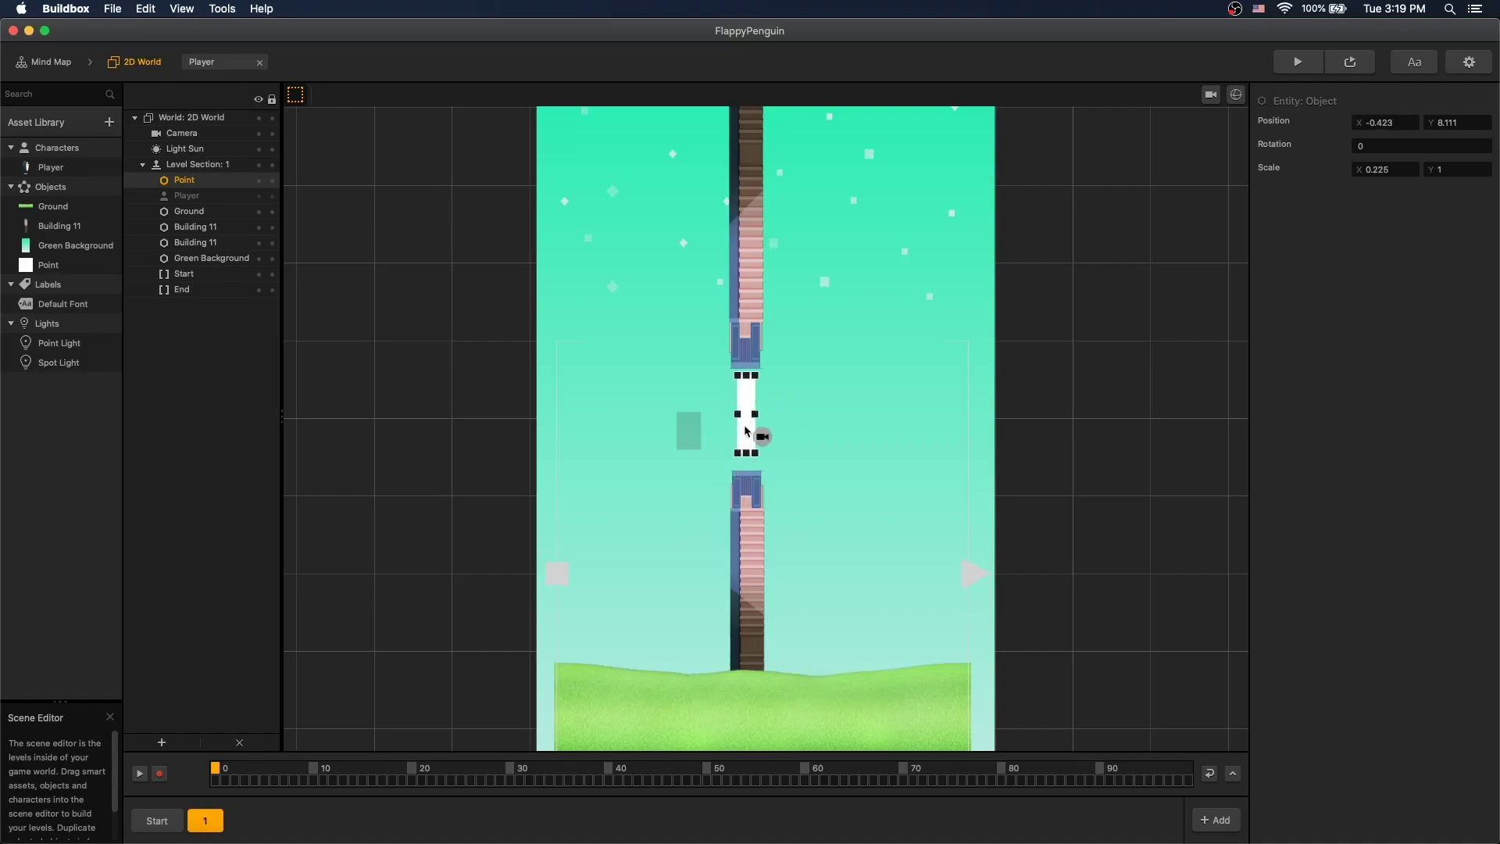
left_click_drag(745, 428, 748, 436)
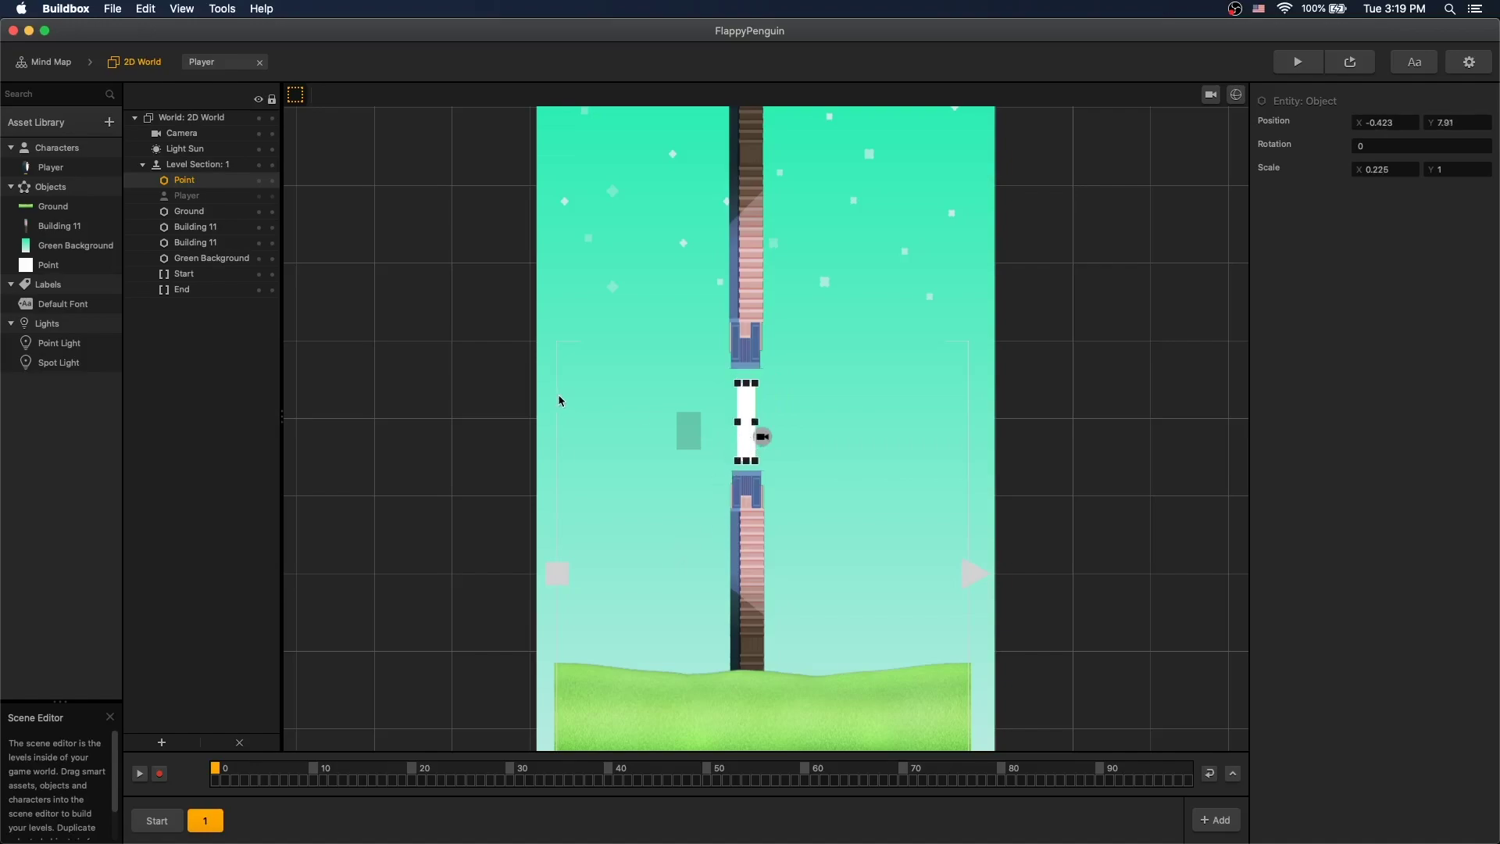
Open the Point's node map, delete its Animation node, and reposition the Start node
double_click(47, 265)
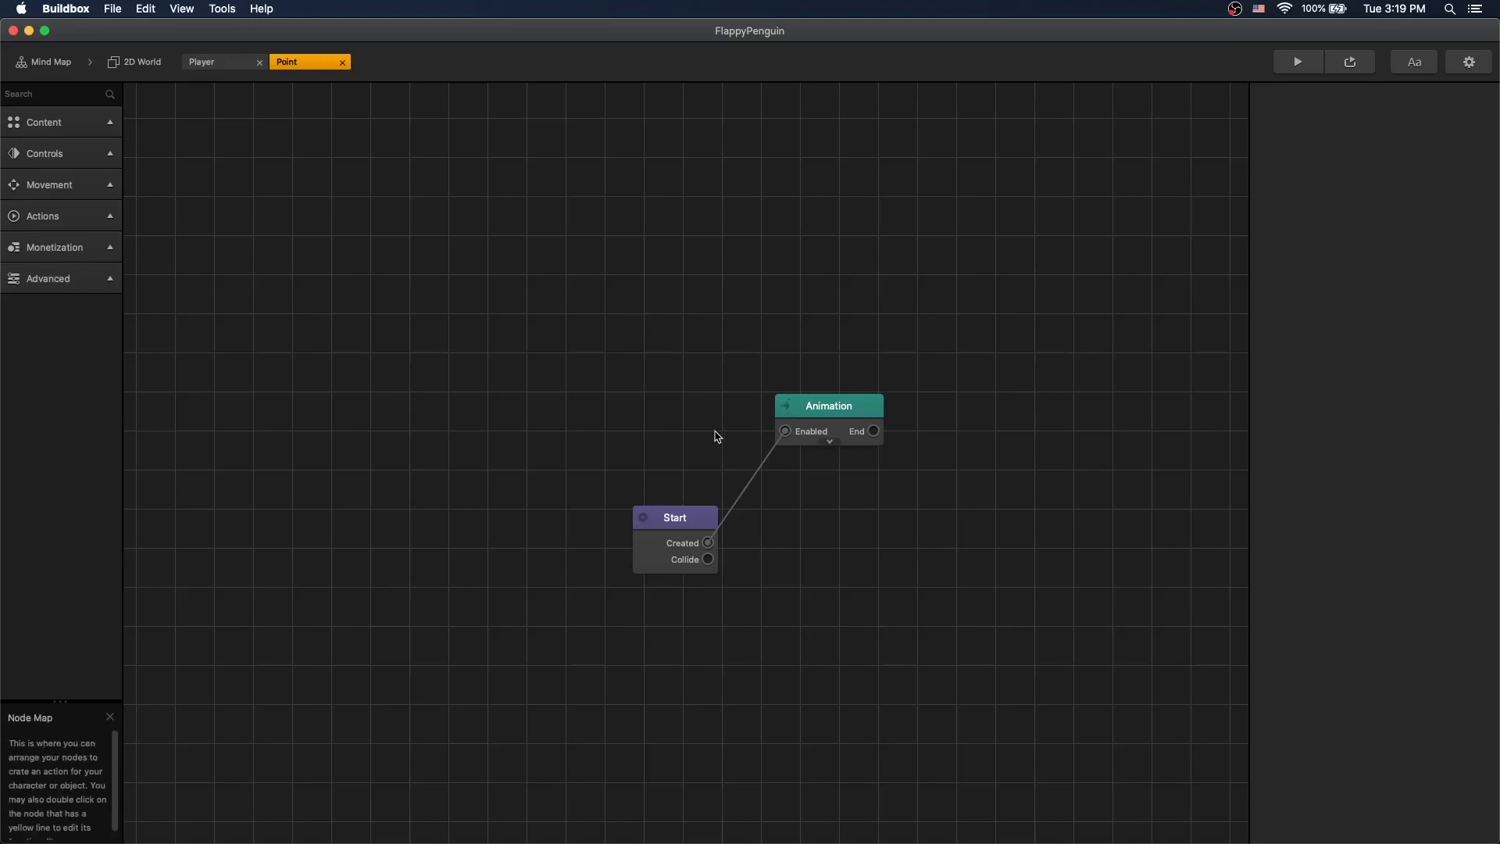
left_click(686, 516)
left_click_drag(686, 516, 587, 462)
left_click(835, 417)
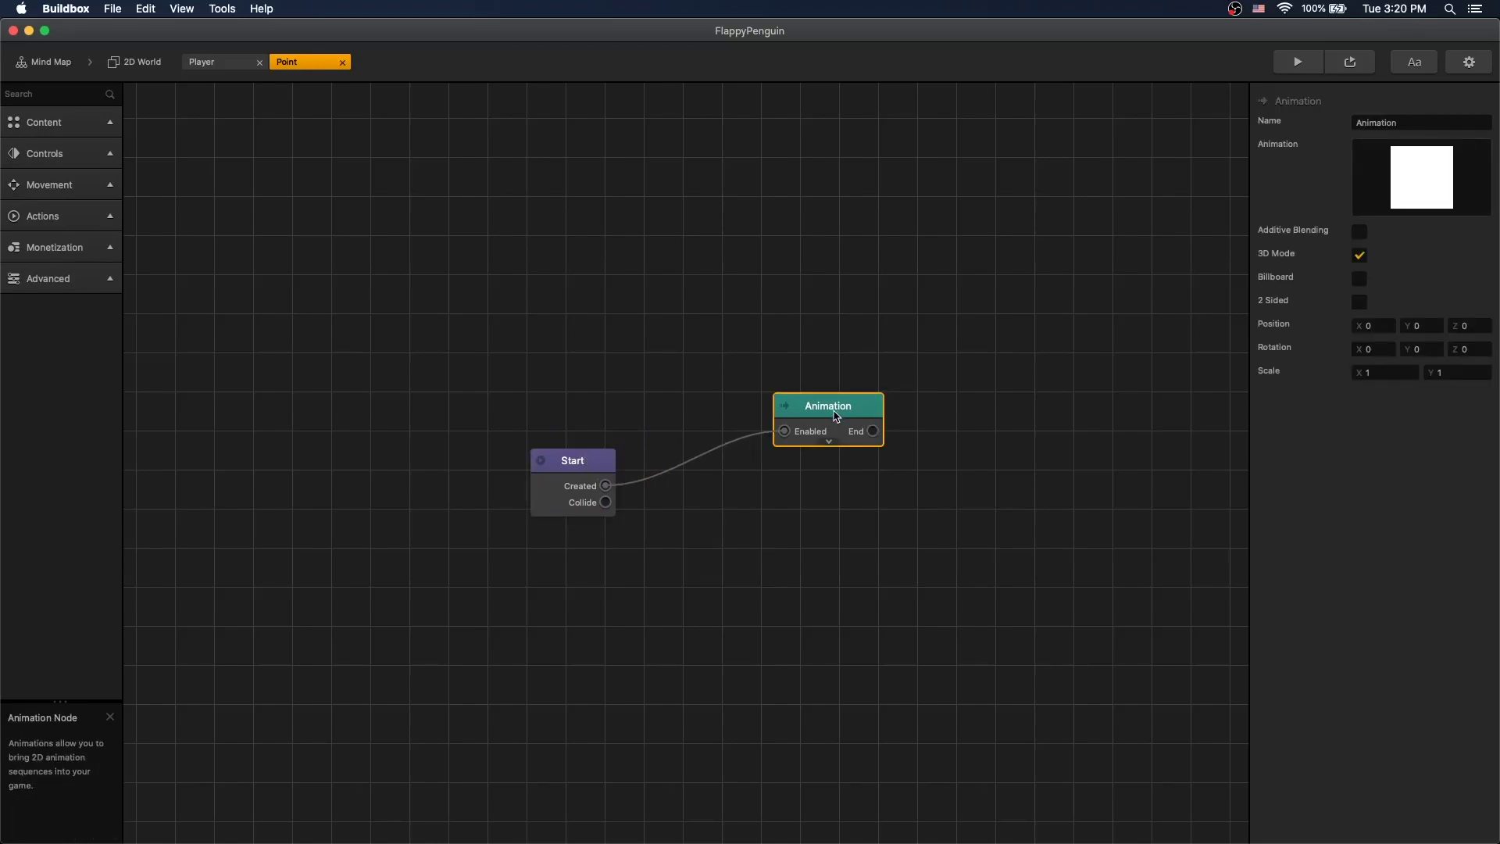
key("BackSpace")
left_click_drag(561, 459, 561, 482)
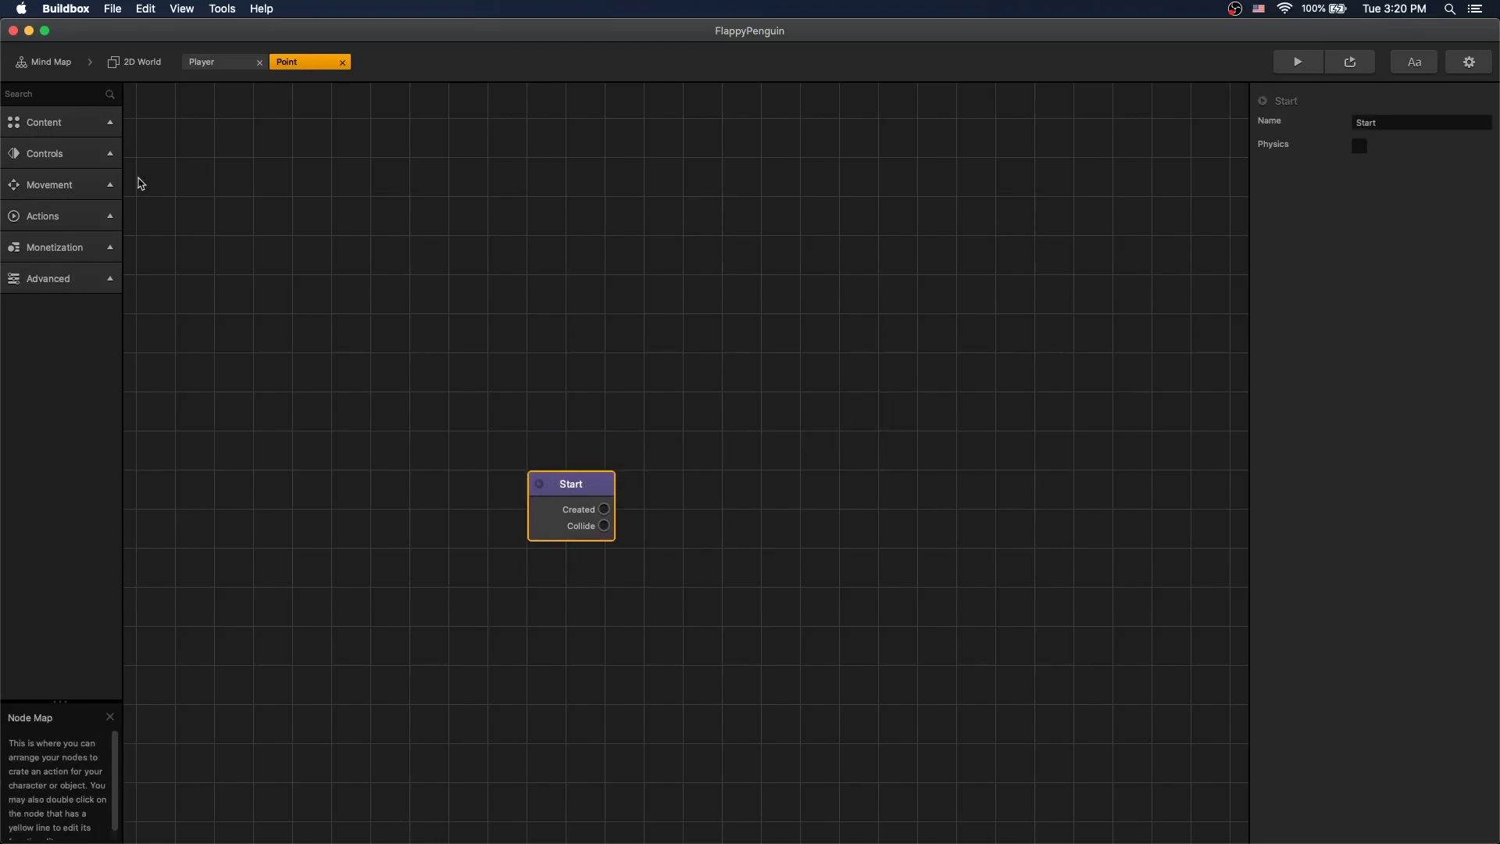
Add If Collide and Add Point nodes, wiring Start to If Collide to Add Point
left_click(82, 94)
type("if")
left_click_drag(78, 142, 687, 317)
left_click_drag(604, 508, 641, 446)
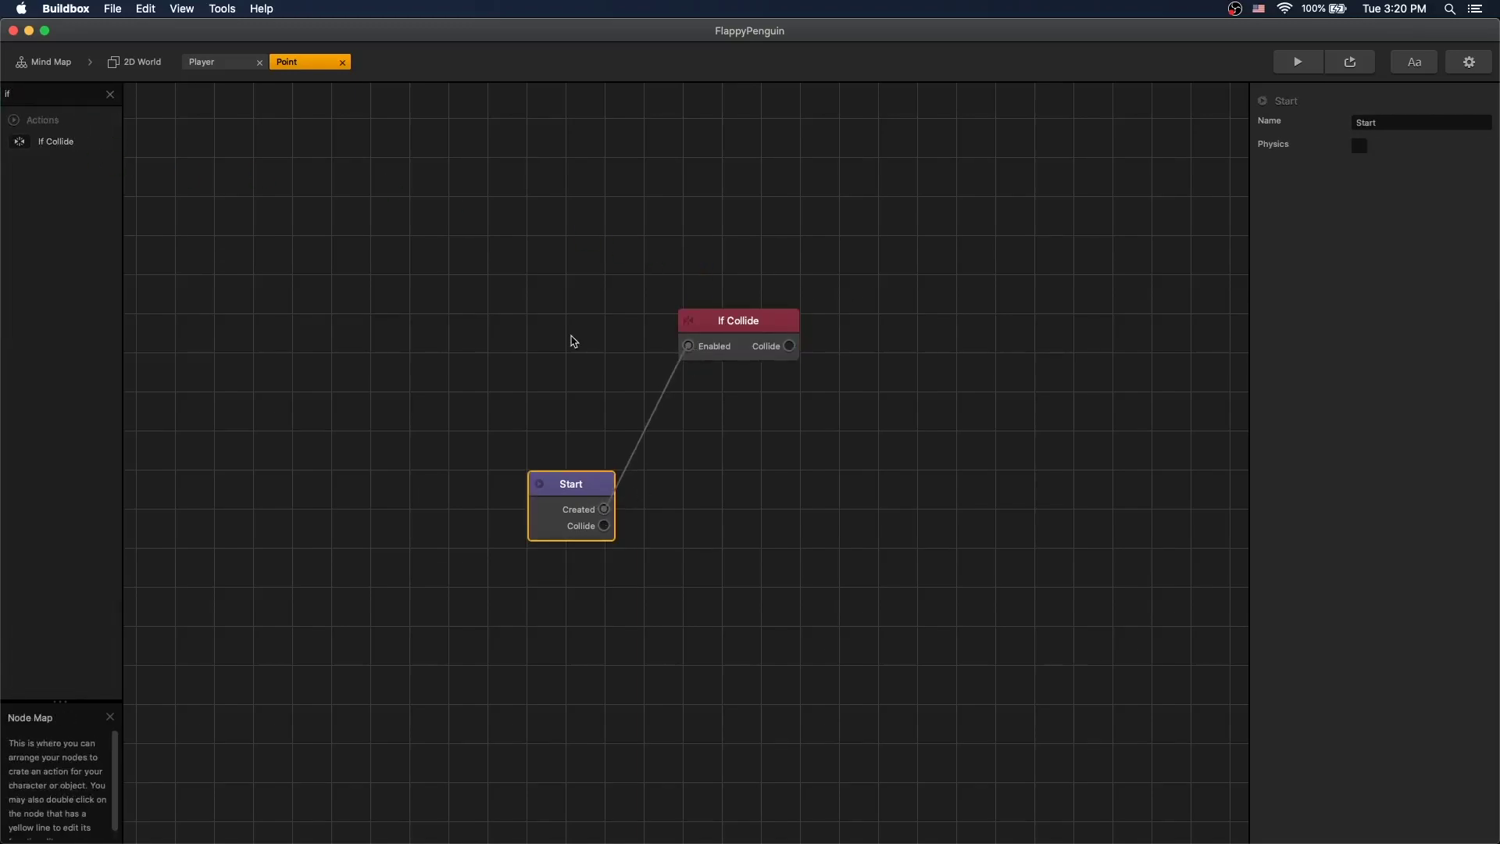
double_click(28, 97)
type("ad")
left_click_drag(58, 142, 864, 313)
left_click_drag(788, 346, 874, 357)
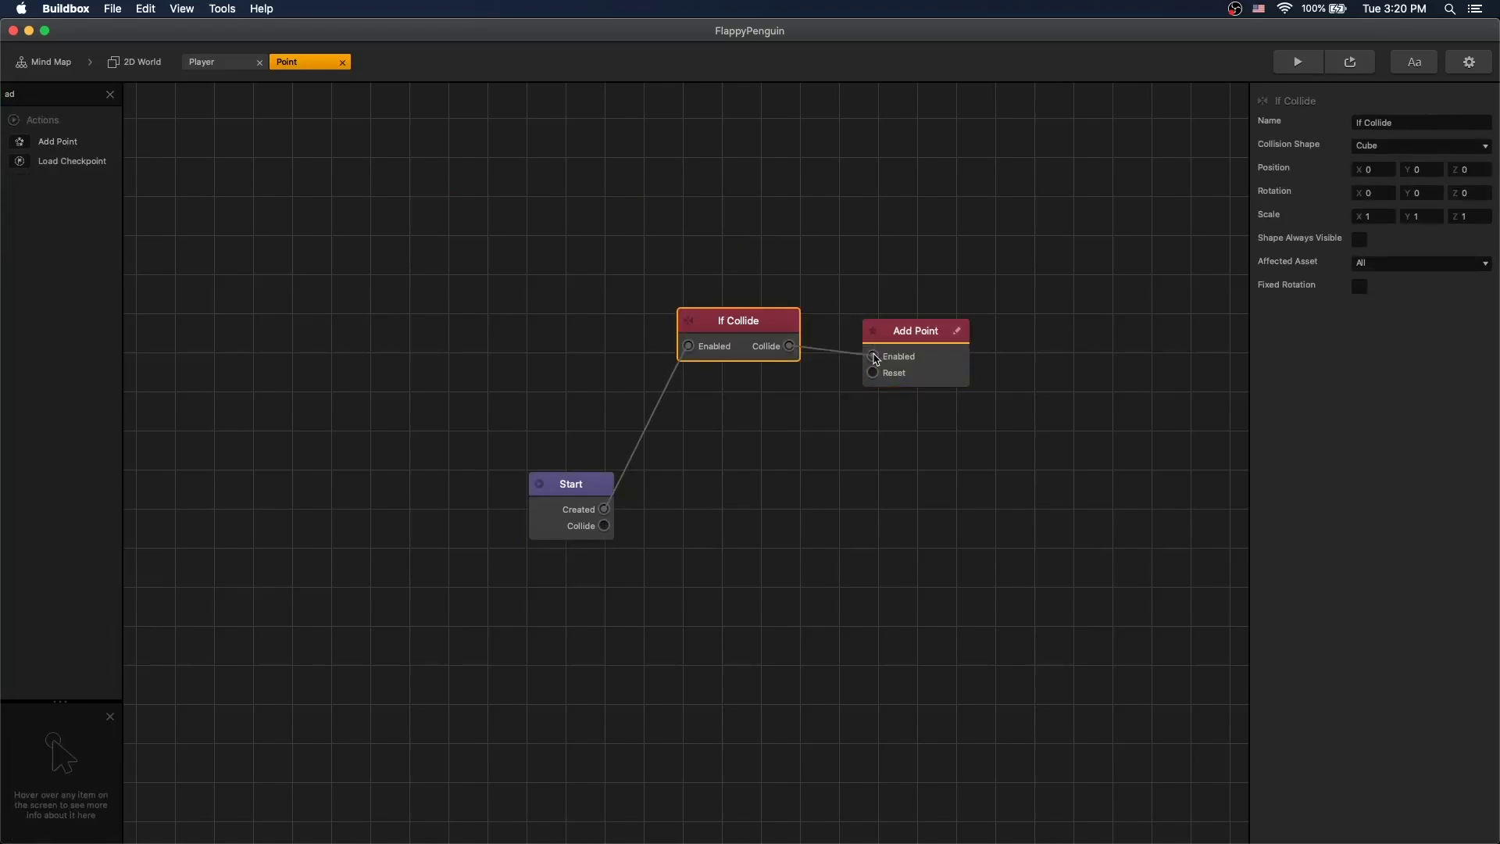
Set Add Point to count Points and limit If Collide to Character, then return to 2D World
left_click(876, 360)
left_click(1402, 193)
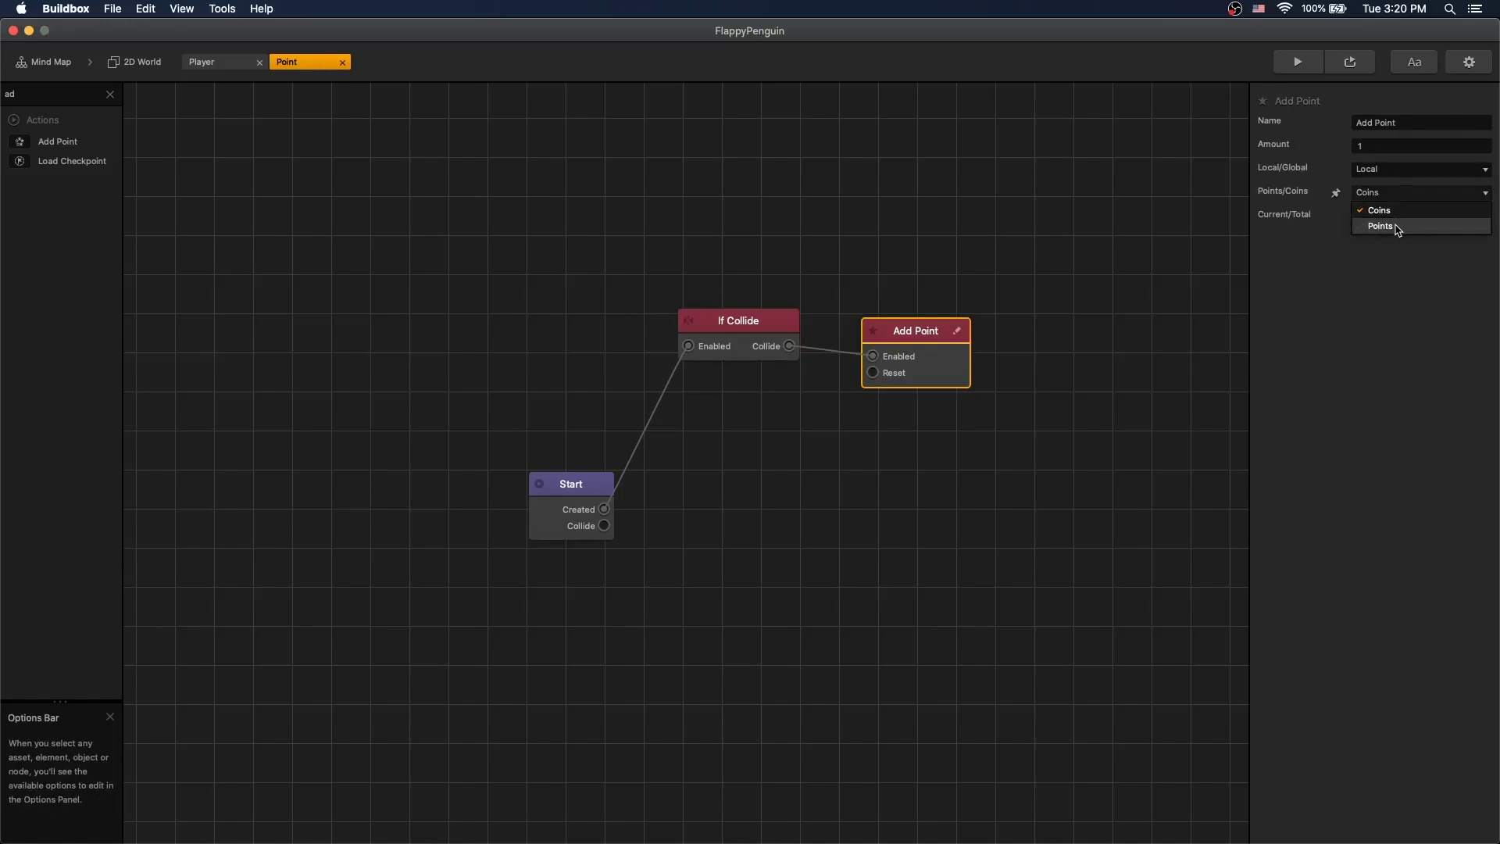
left_click(1380, 226)
left_click(761, 322)
left_click(1406, 262)
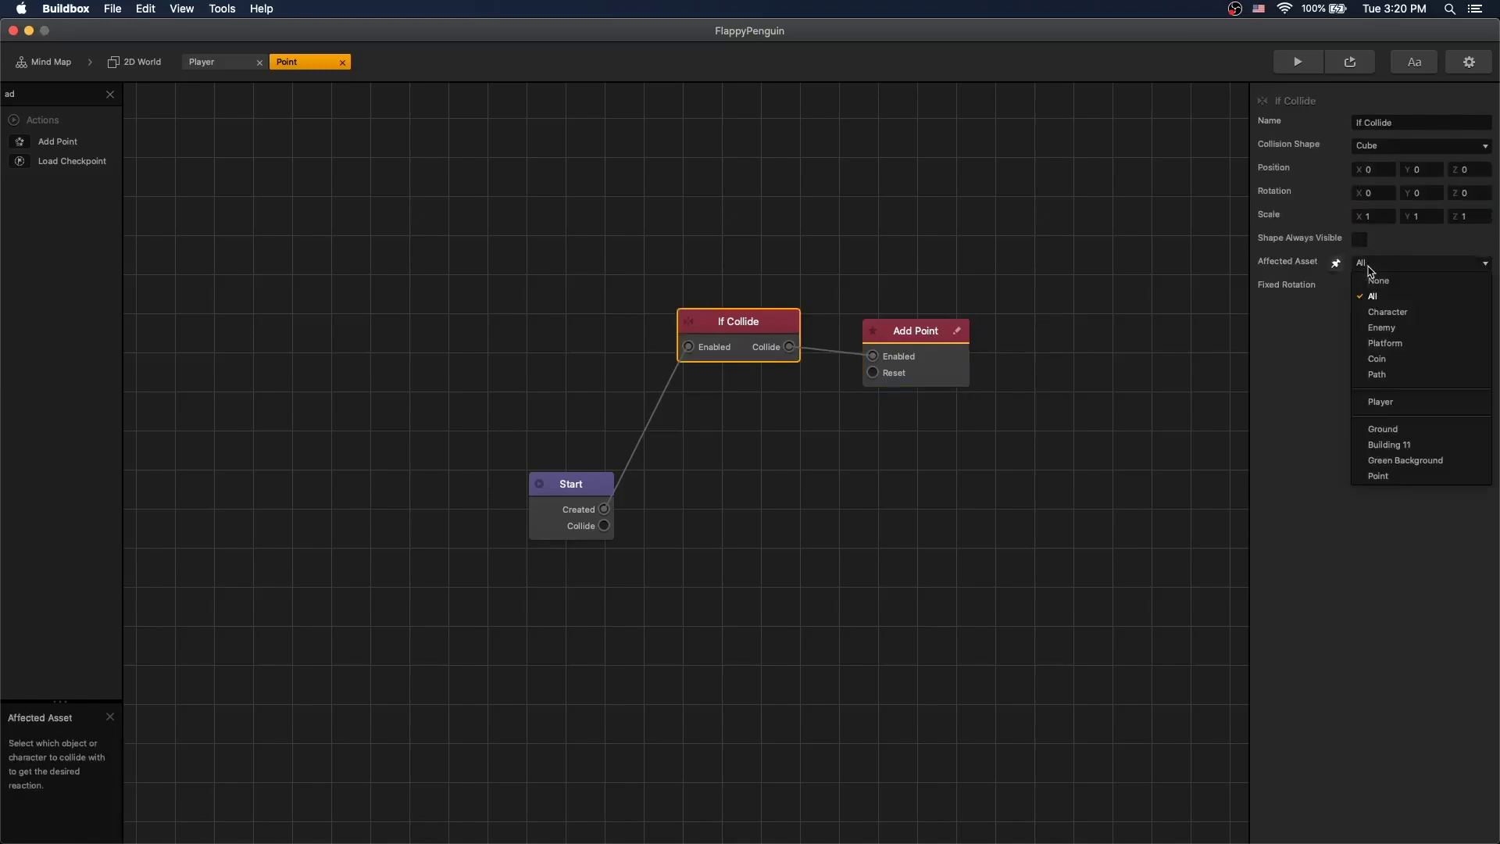
left_click(1402, 314)
left_click_drag(738, 321, 739, 344)
left_click(585, 270)
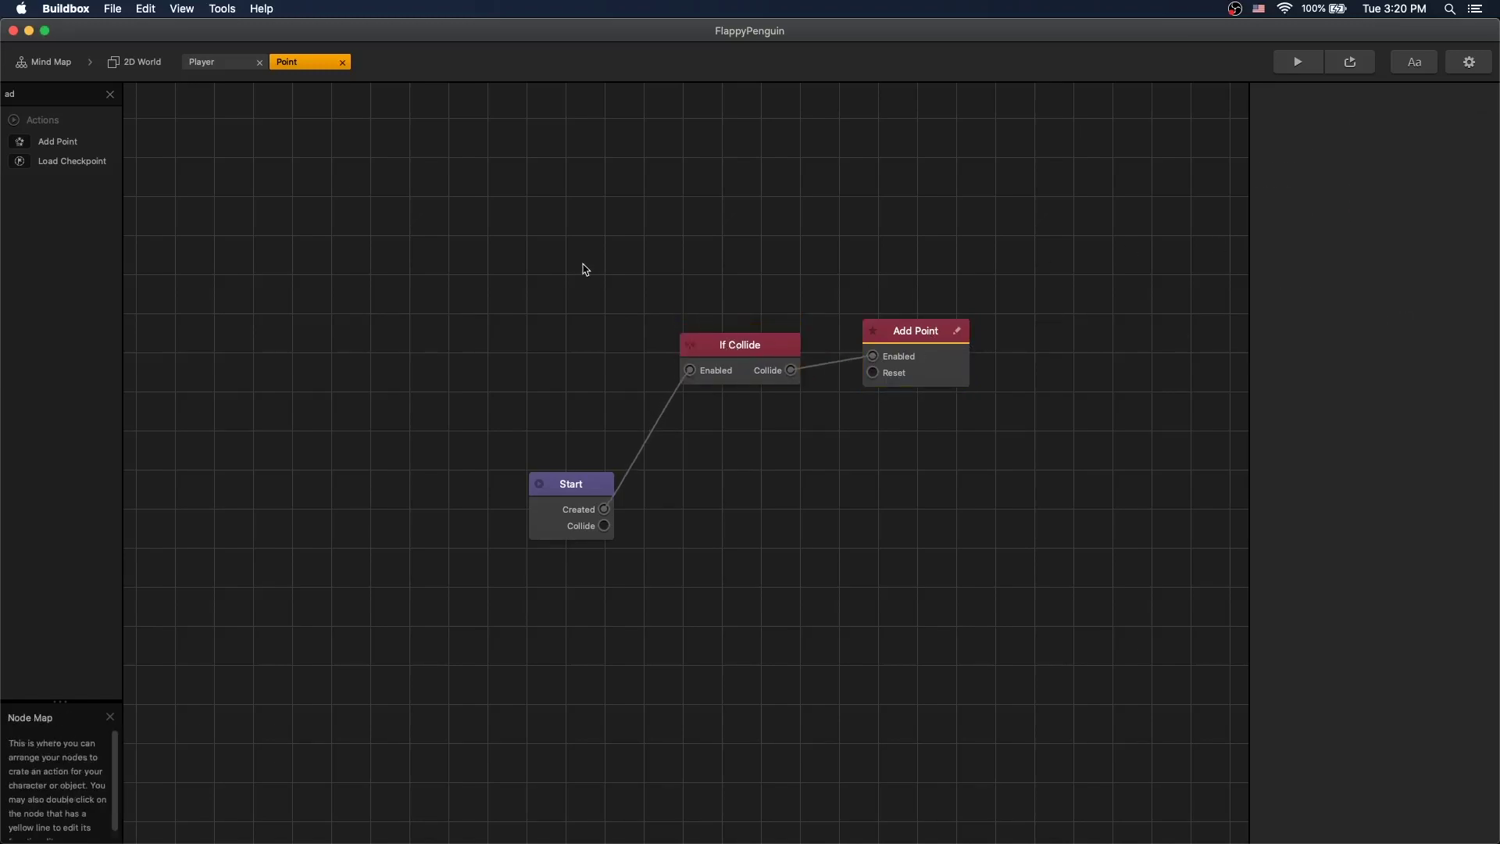
left_click(134, 62)
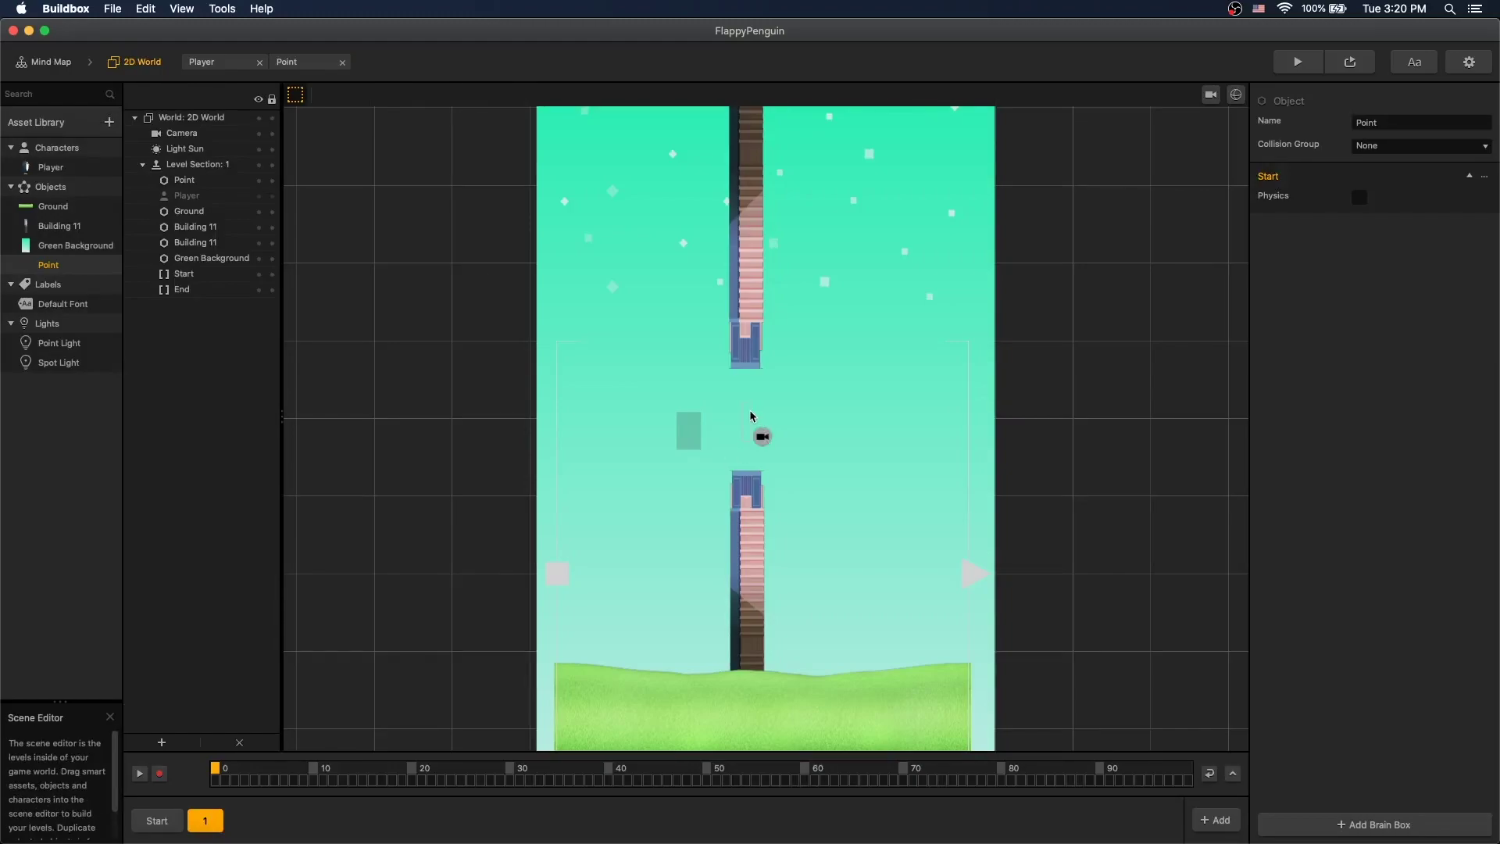
Stretch the Point's If Collide shape up and down to 0.742 by 12.303
left_click(1235, 94)
left_click(745, 397)
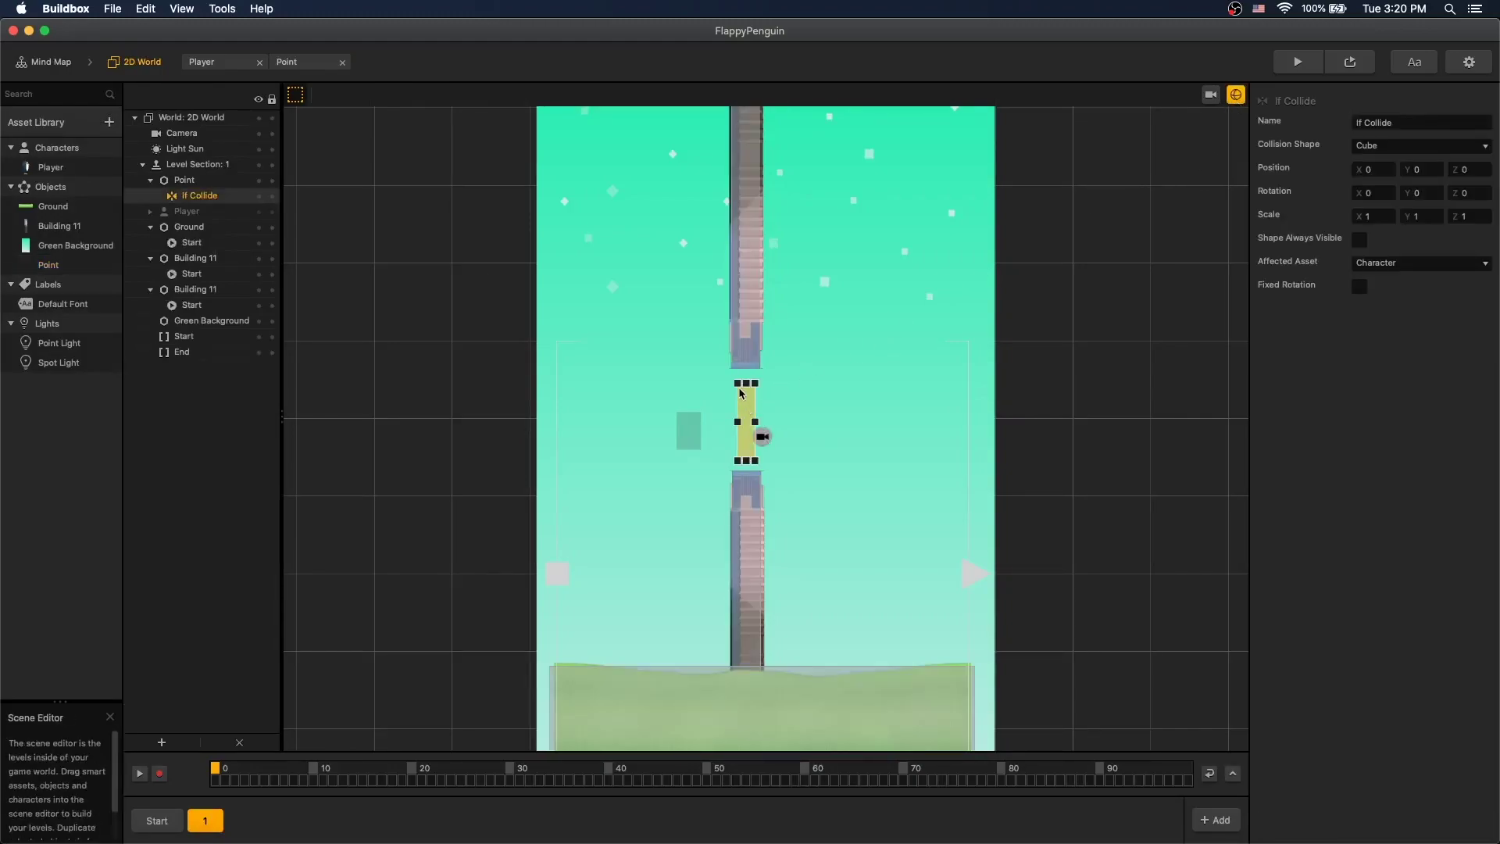
scroll(402, 147, "down", 5)
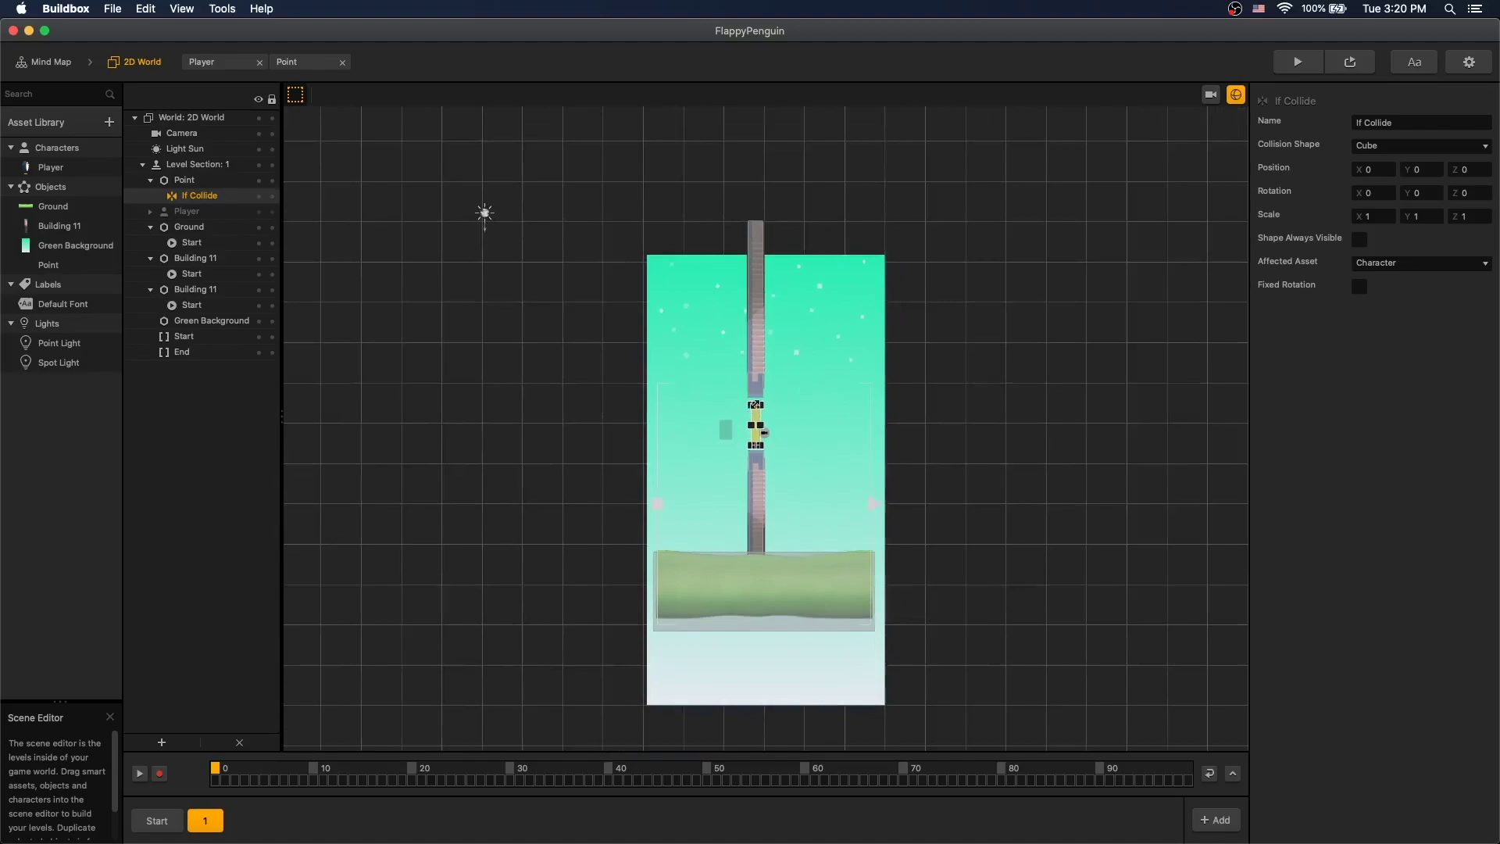
left_click_drag(757, 398, 755, 195)
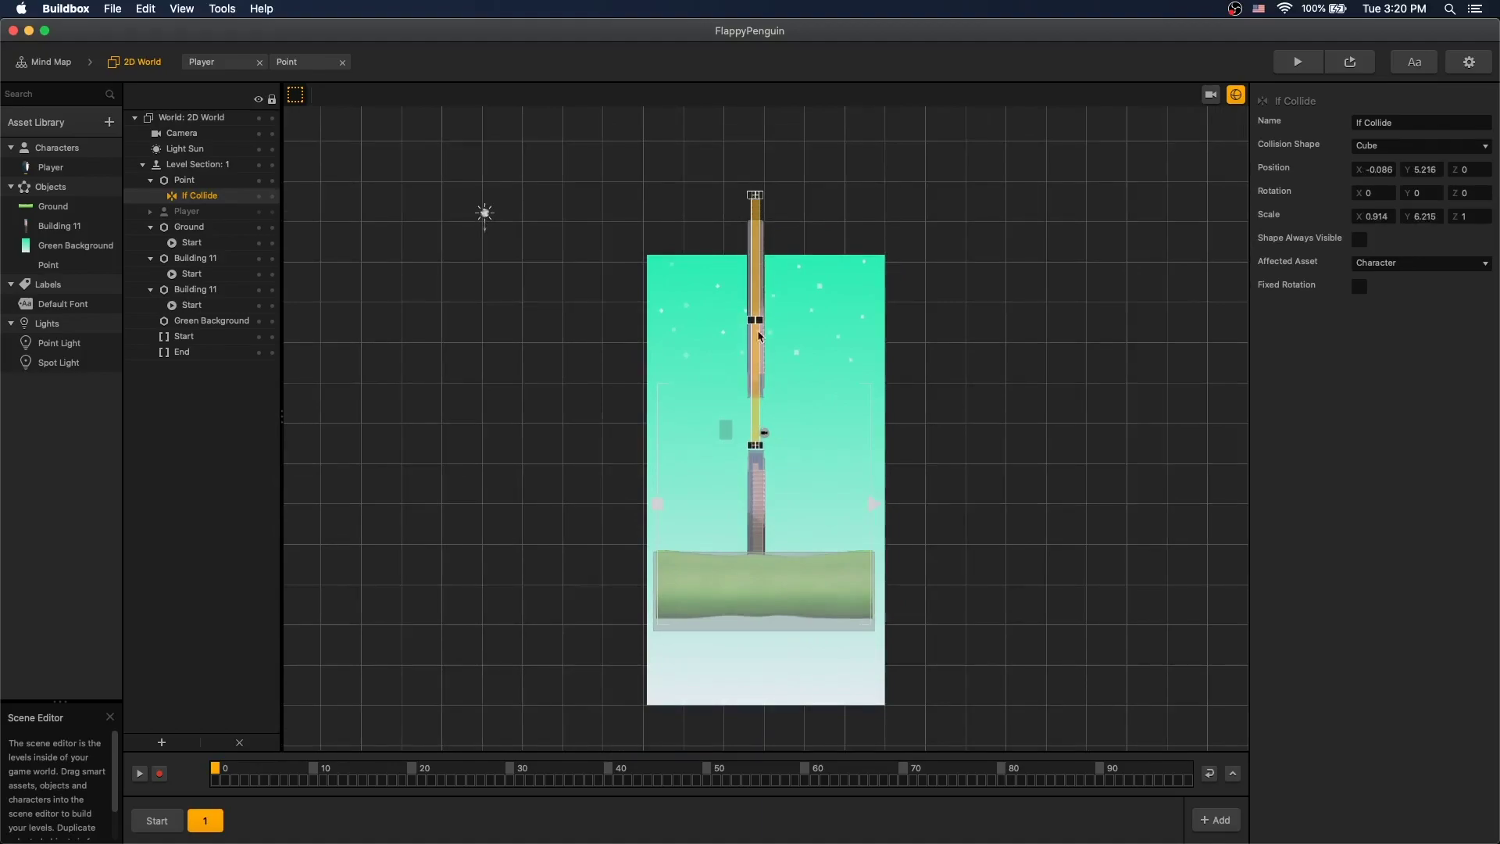
left_click_drag(752, 443, 755, 670)
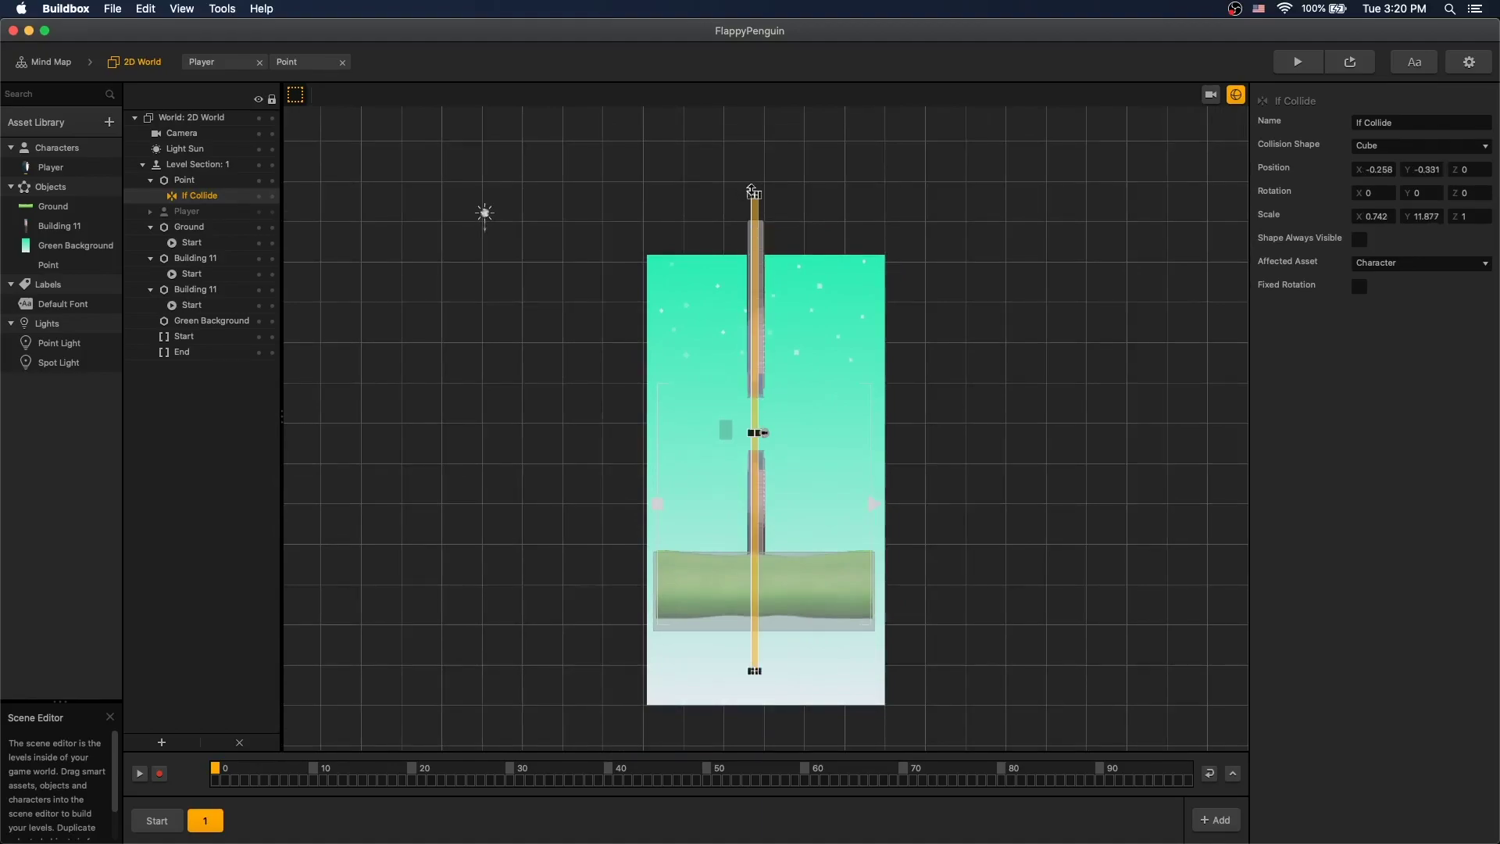
scroll(730, 244, "up", 5)
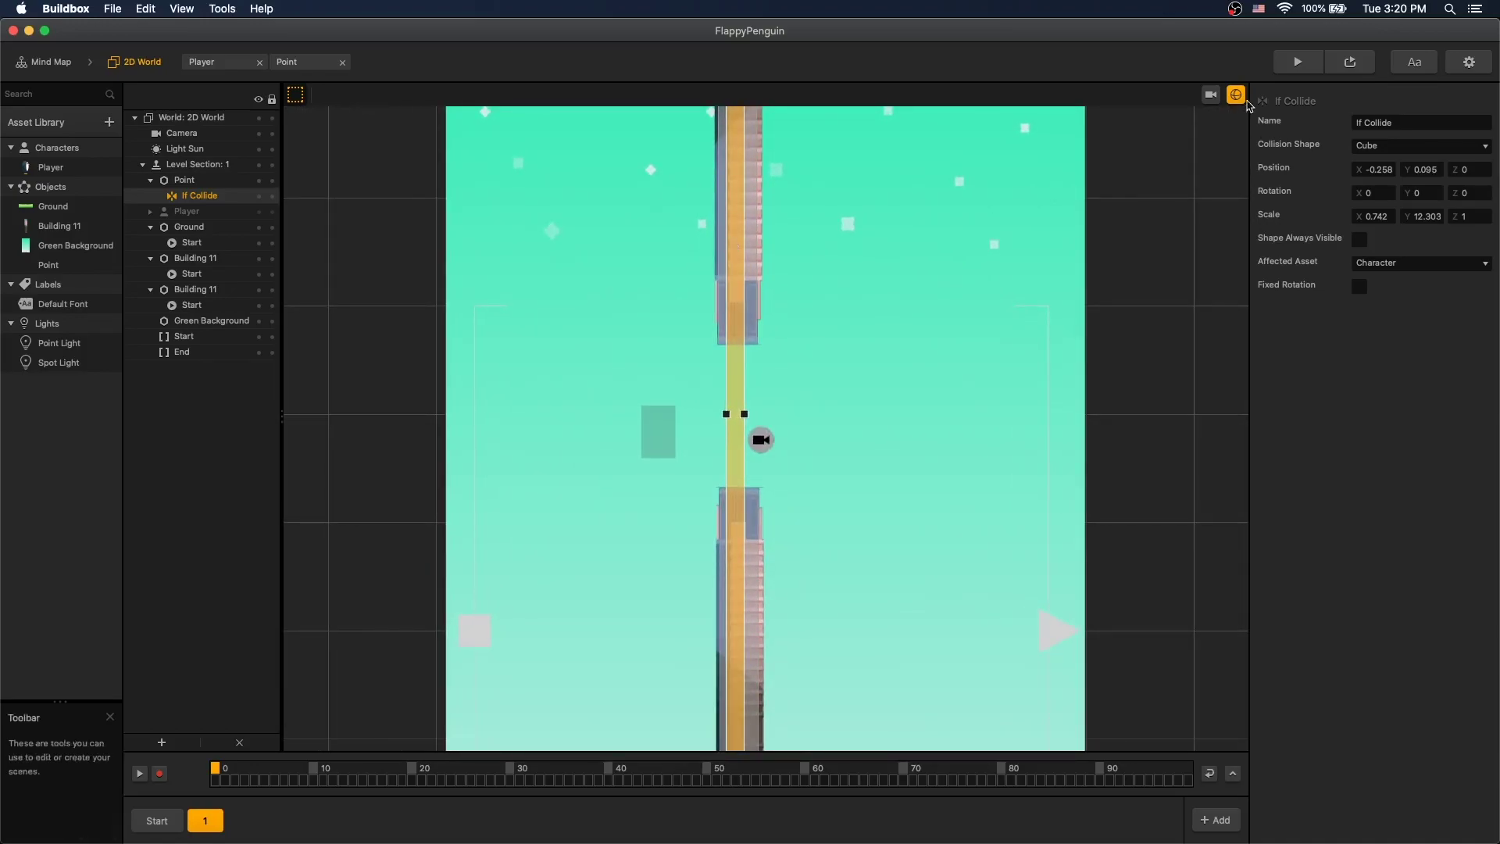
left_click(924, 367)
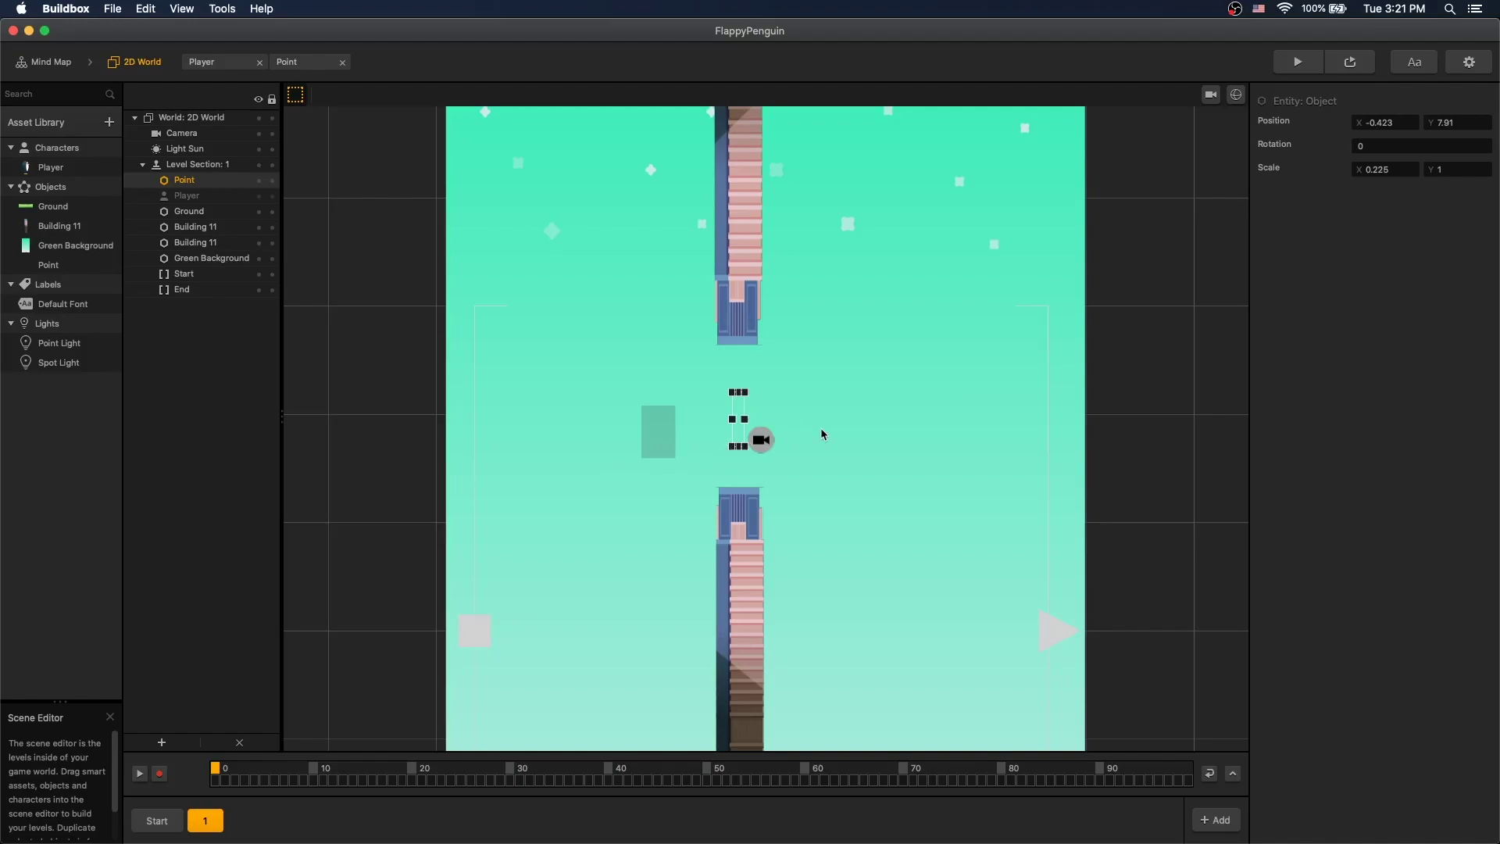
Duplicate the building pair with its Point to the left and shorten its upper building to raise the gap
scroll(822, 434, "down", 3)
left_click(742, 305, "shift")
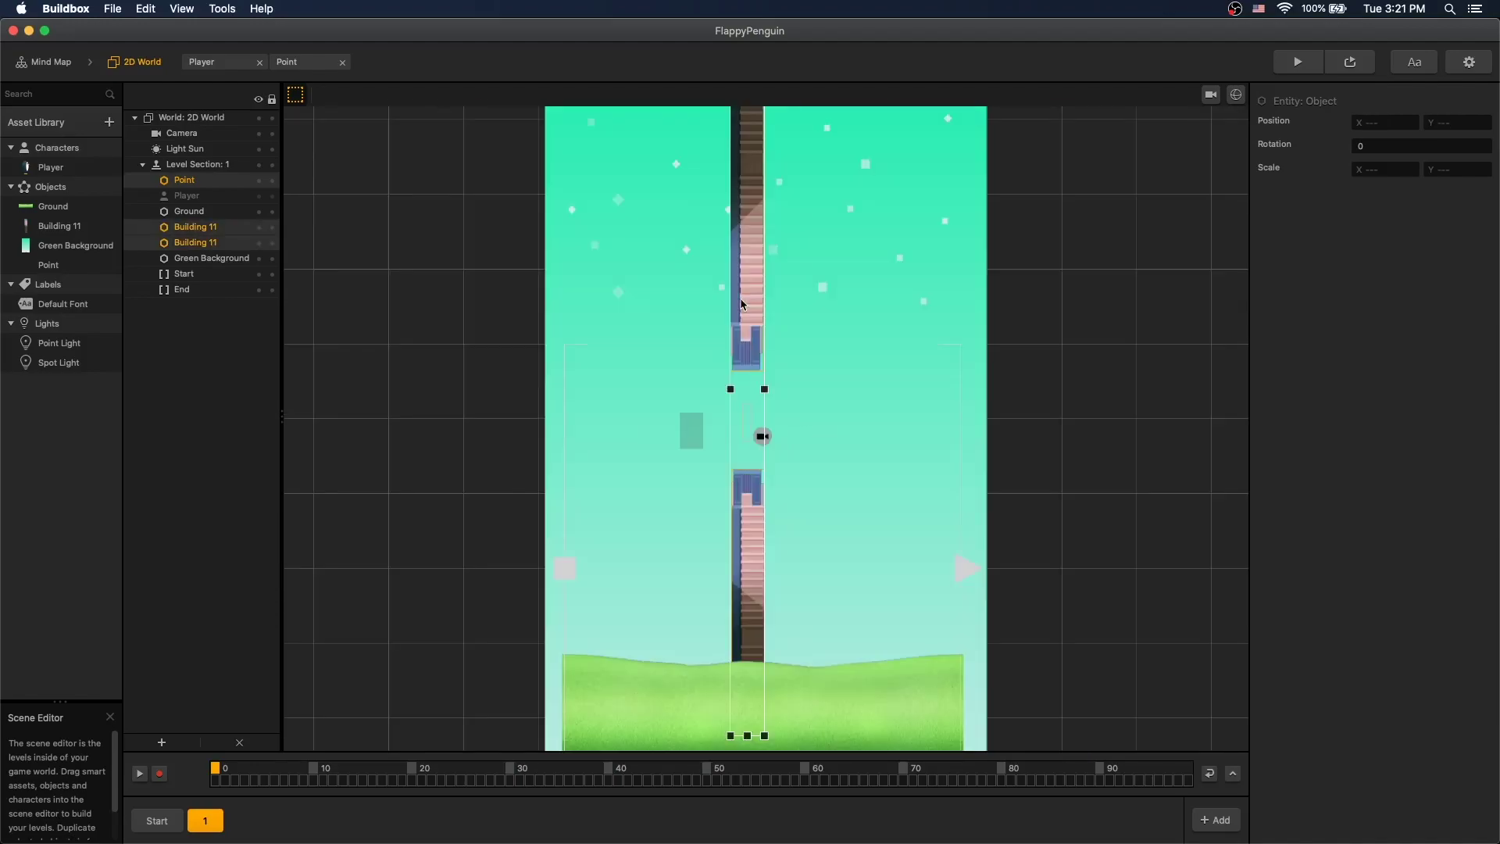
key("super+d")
left_click_drag(818, 307, 584, 267)
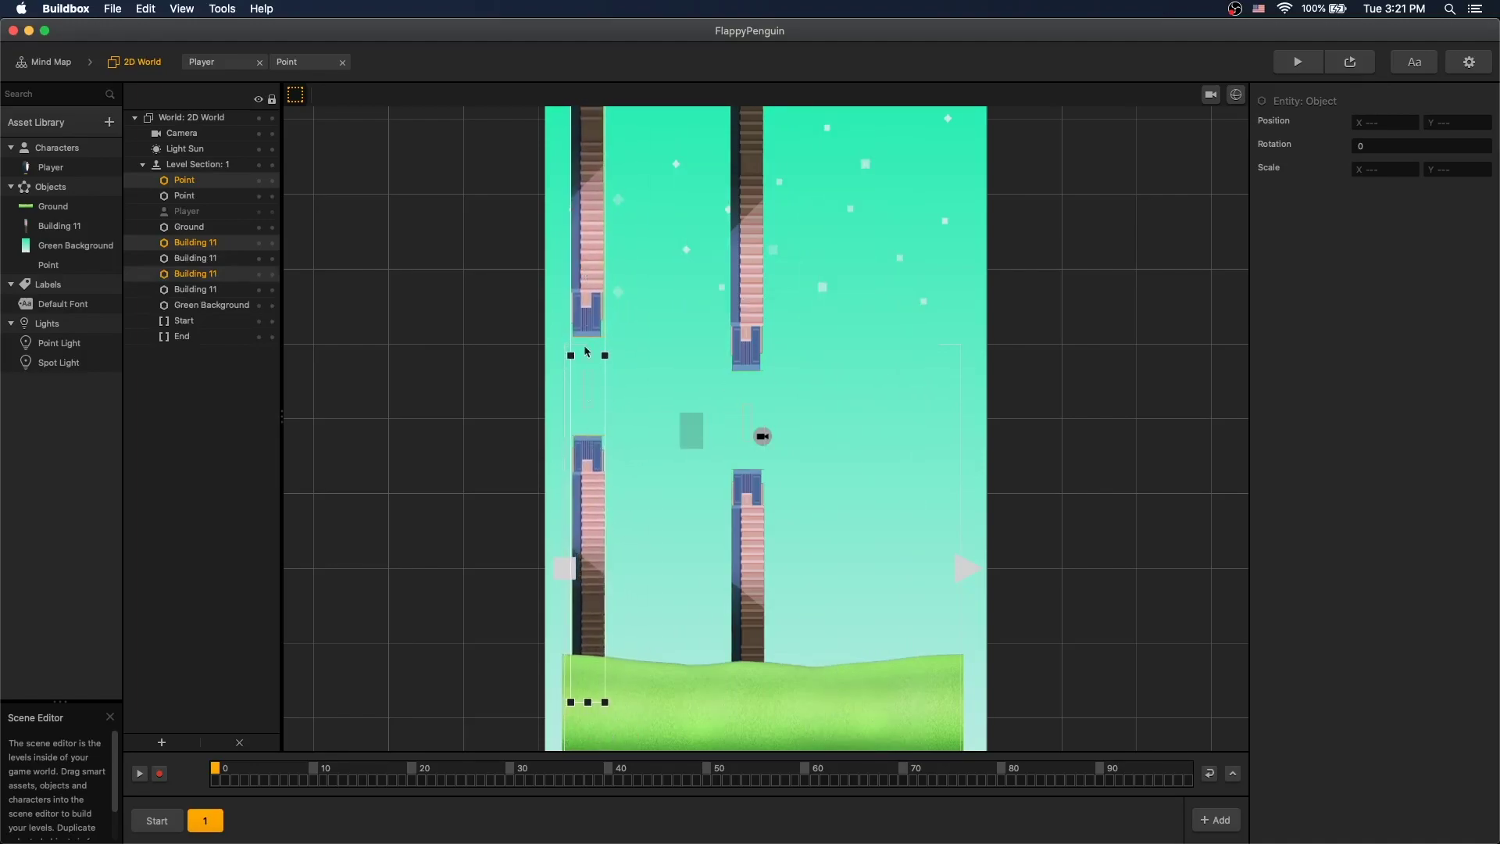
left_click(623, 234)
left_click(593, 305)
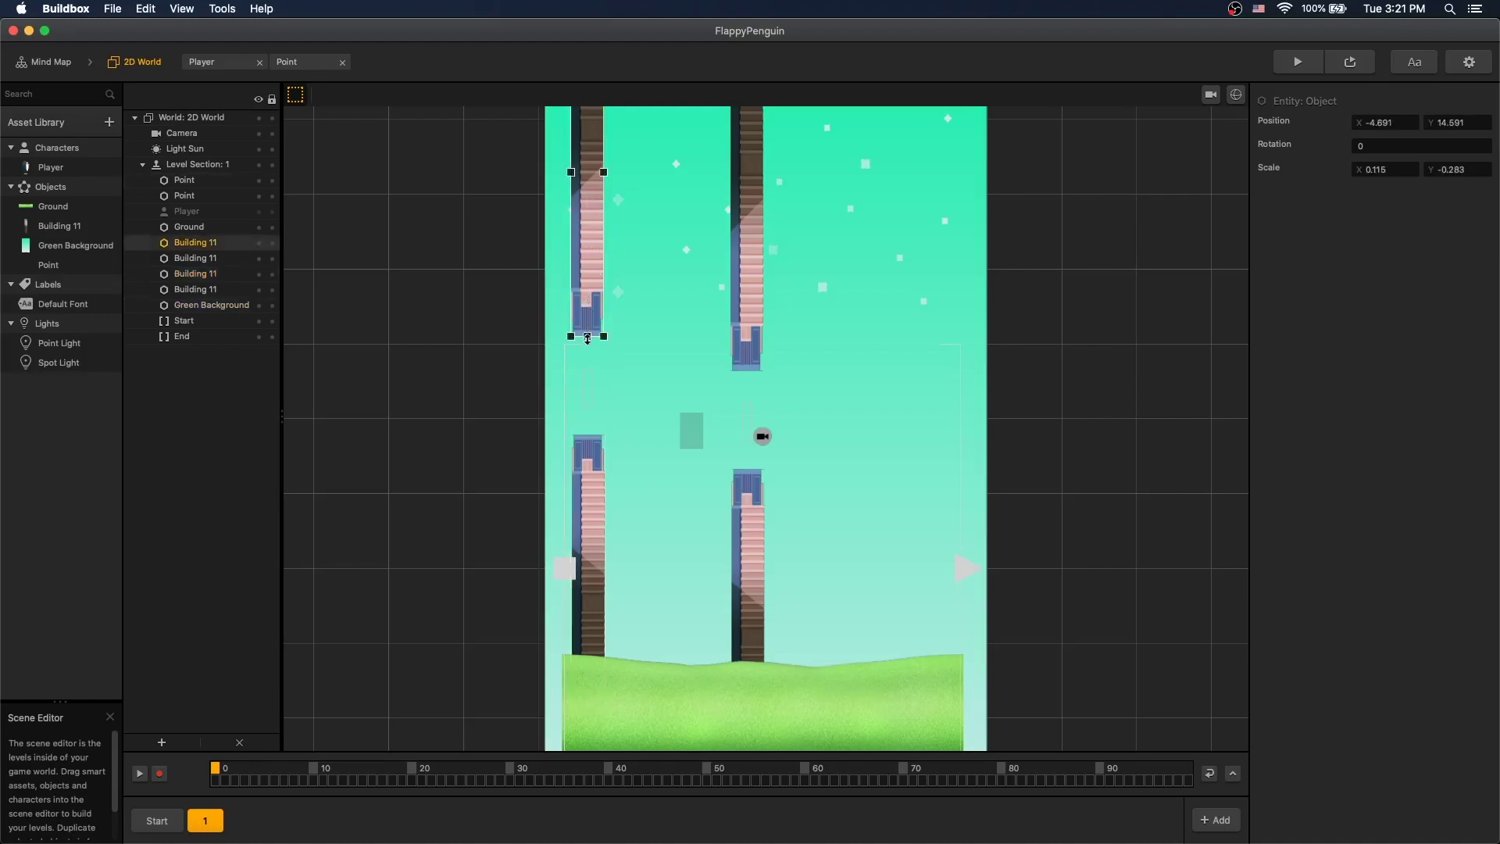
left_click_drag(587, 339, 589, 262)
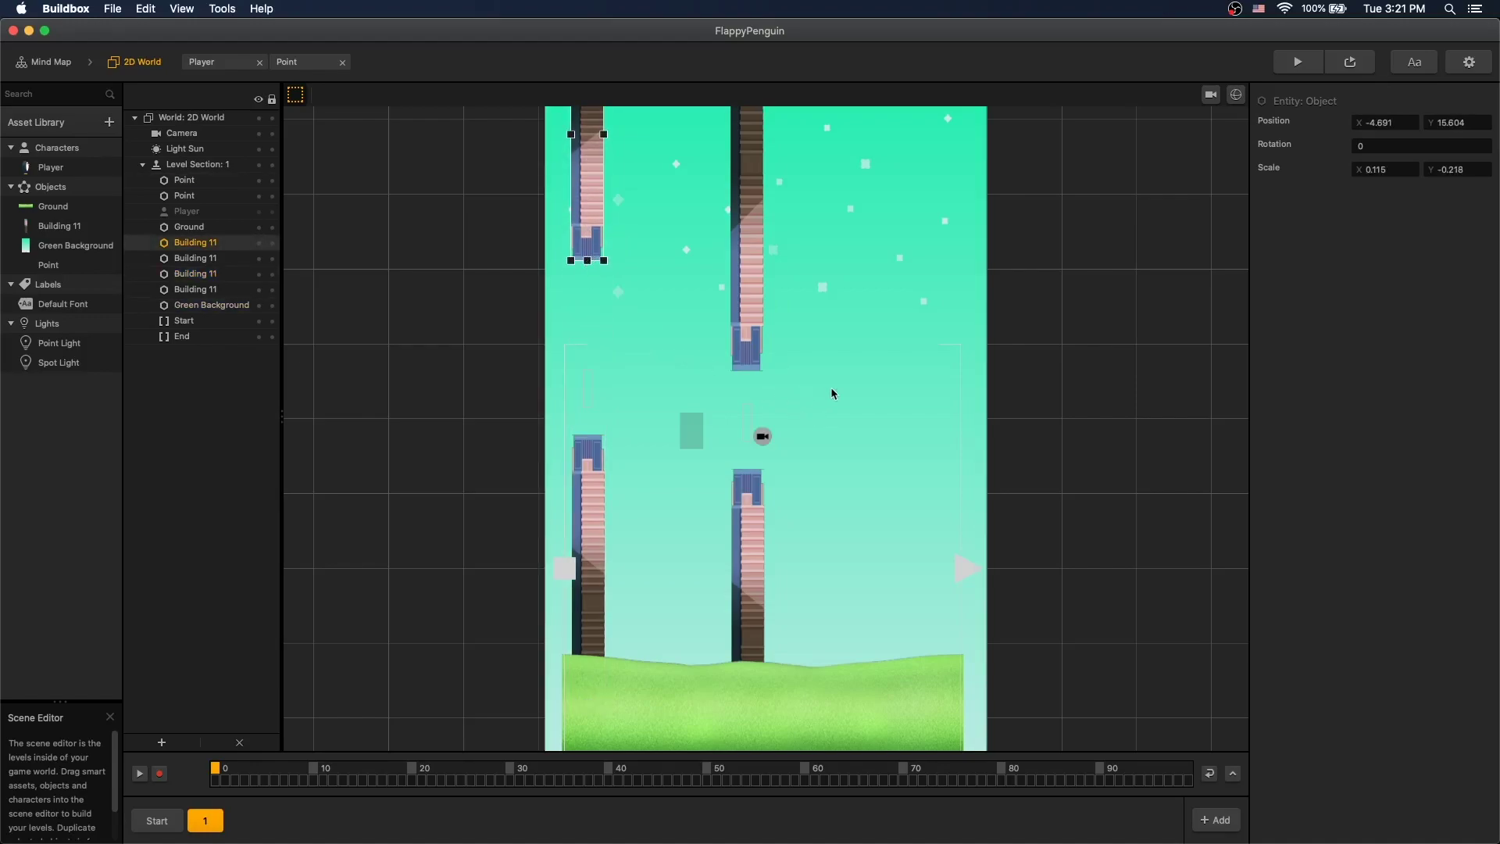
Copy the lower building and its Point to the right side, save, and shift the left obstacle slightly right
left_click(590, 509)
left_click(590, 375, "shift")
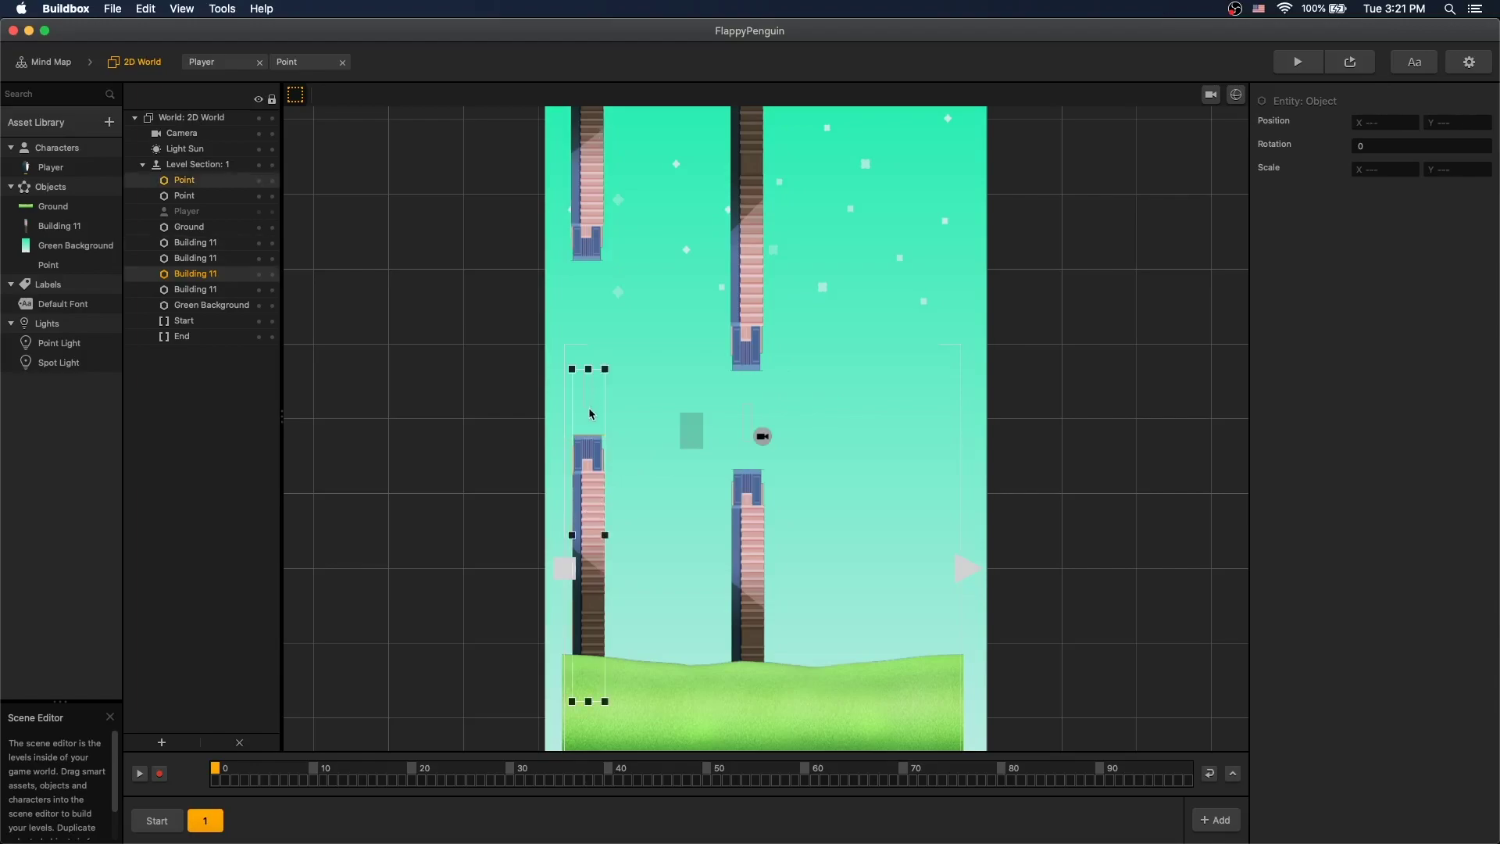
key("super+d")
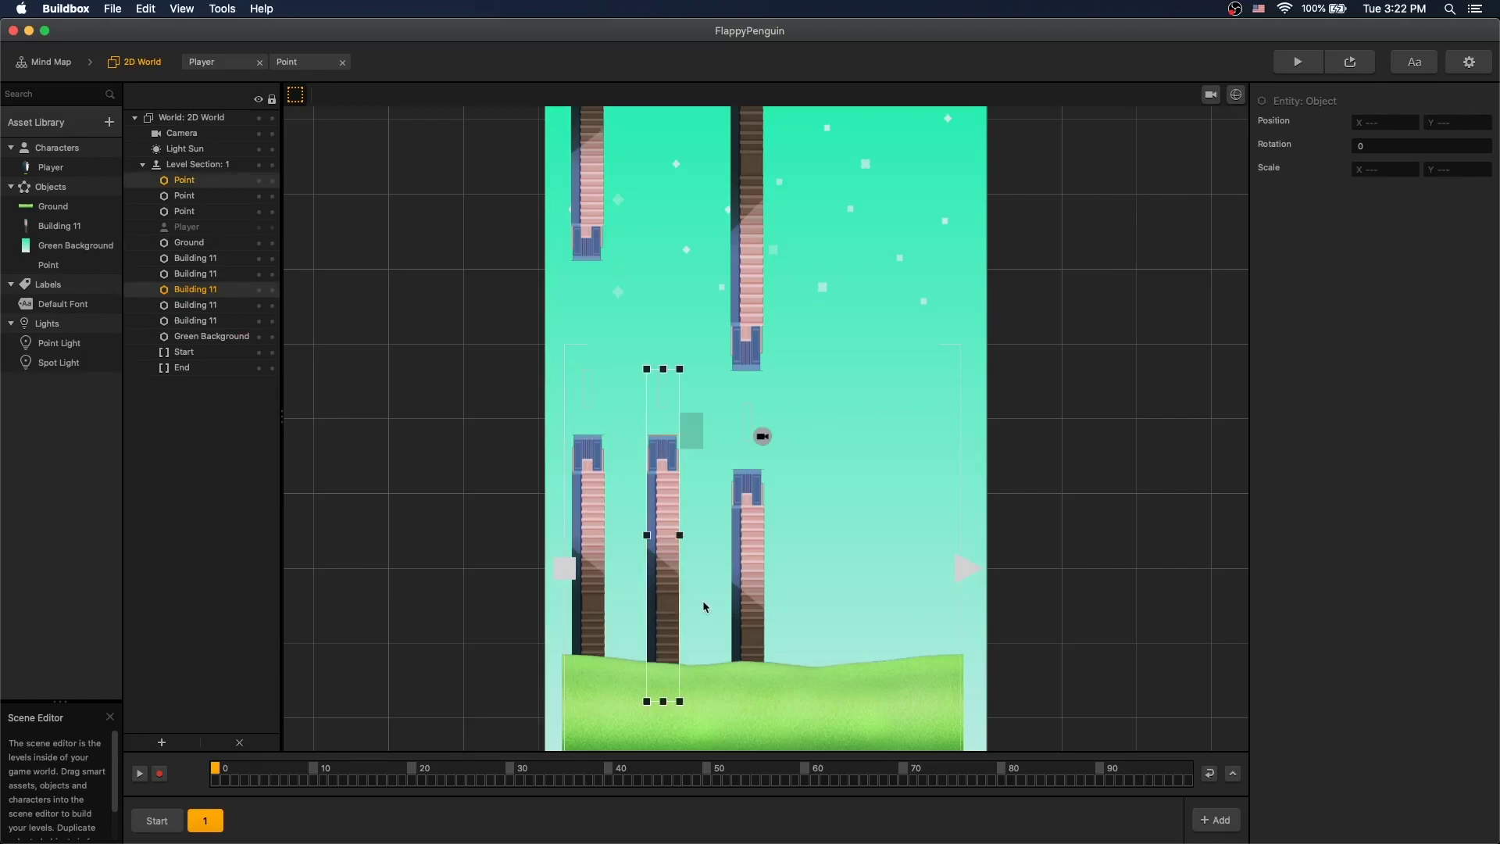
left_click_drag(663, 606, 867, 621)
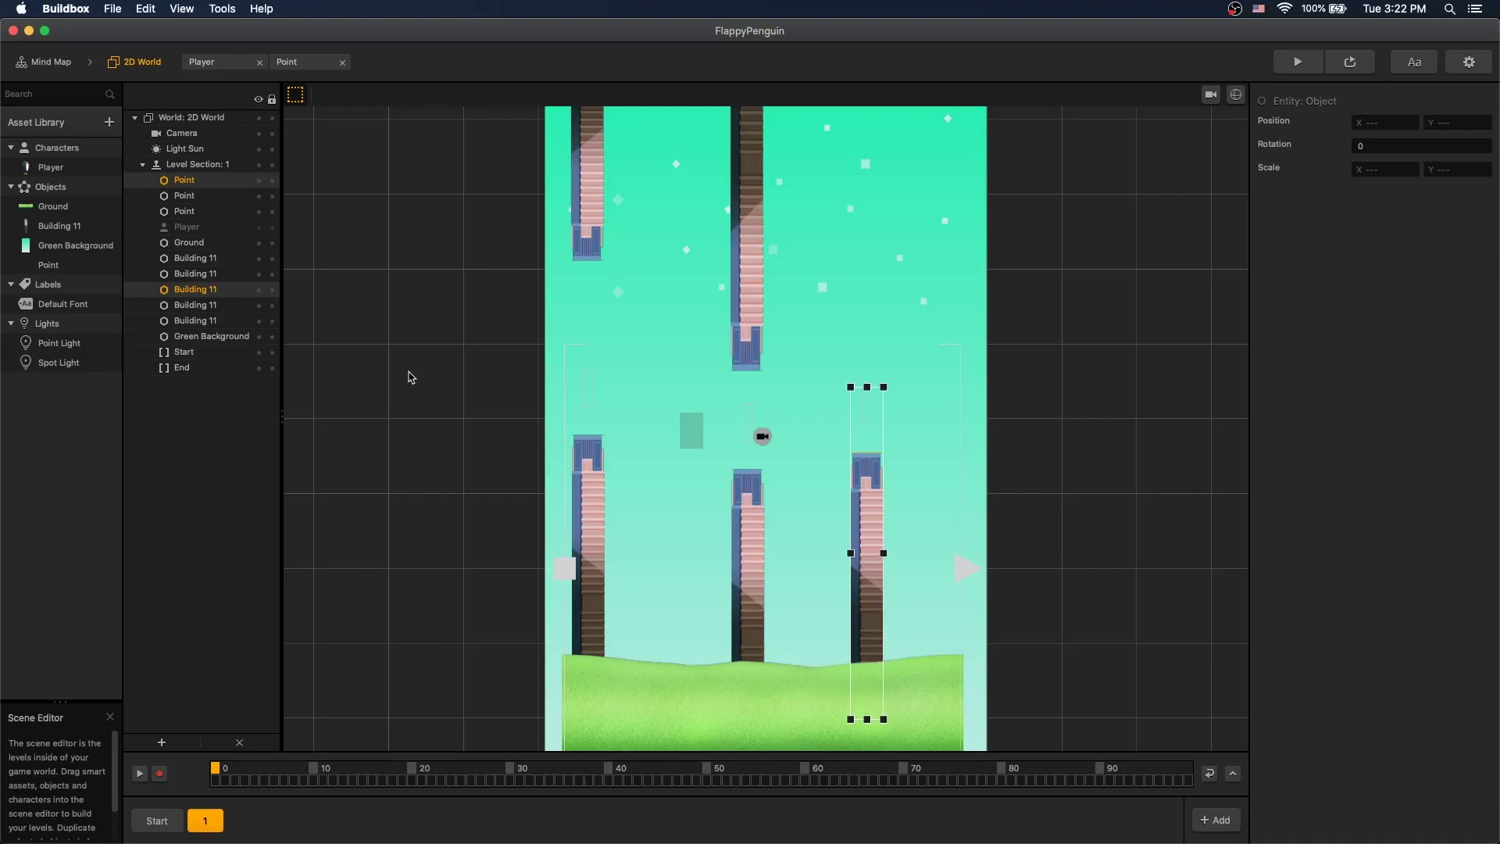
key("super+s")
left_click_drag(589, 234, 608, 233)
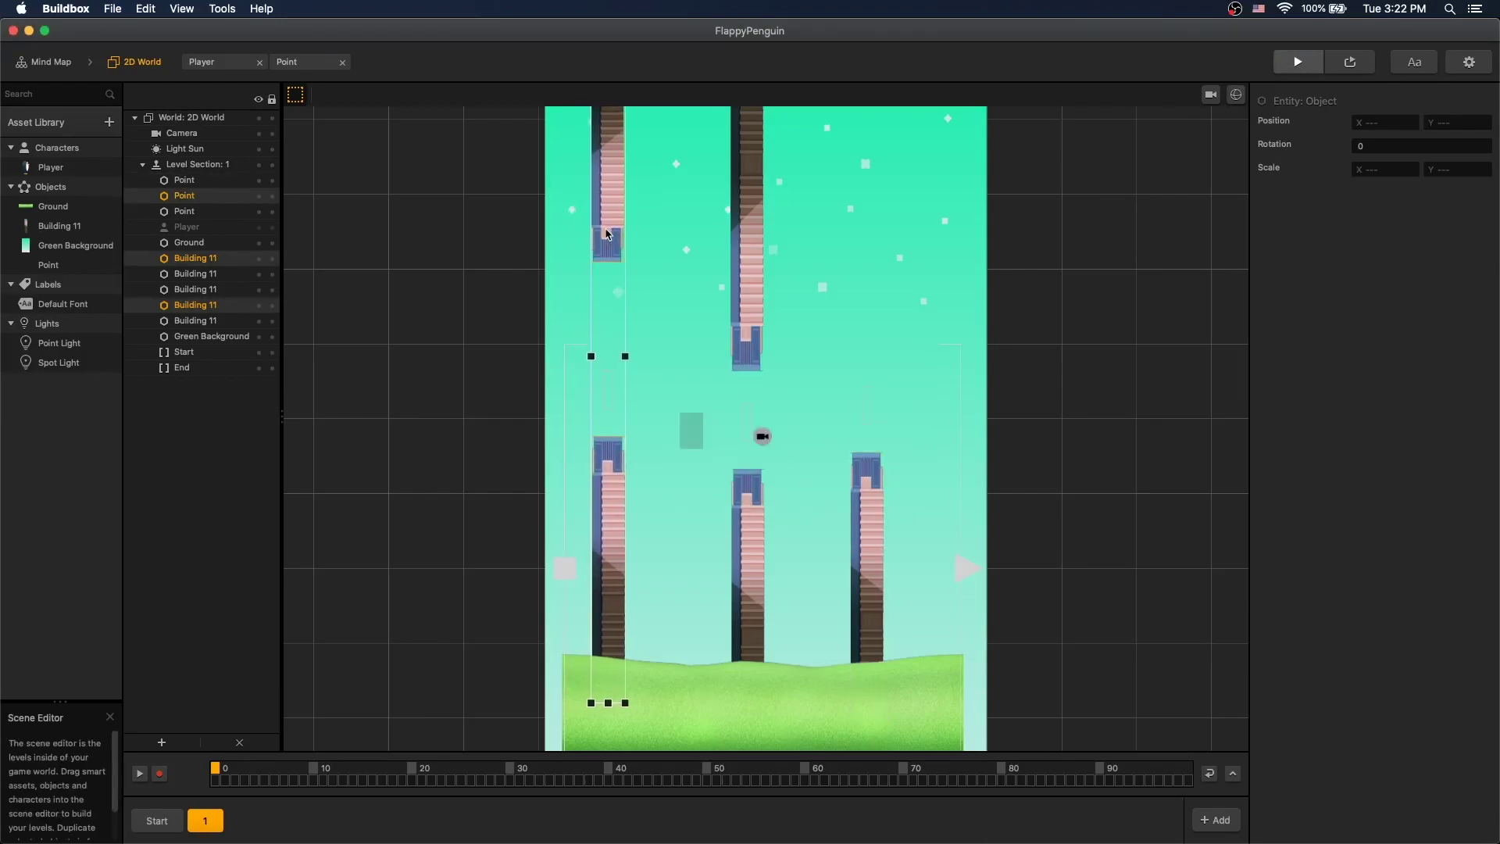
left_click(1296, 64)
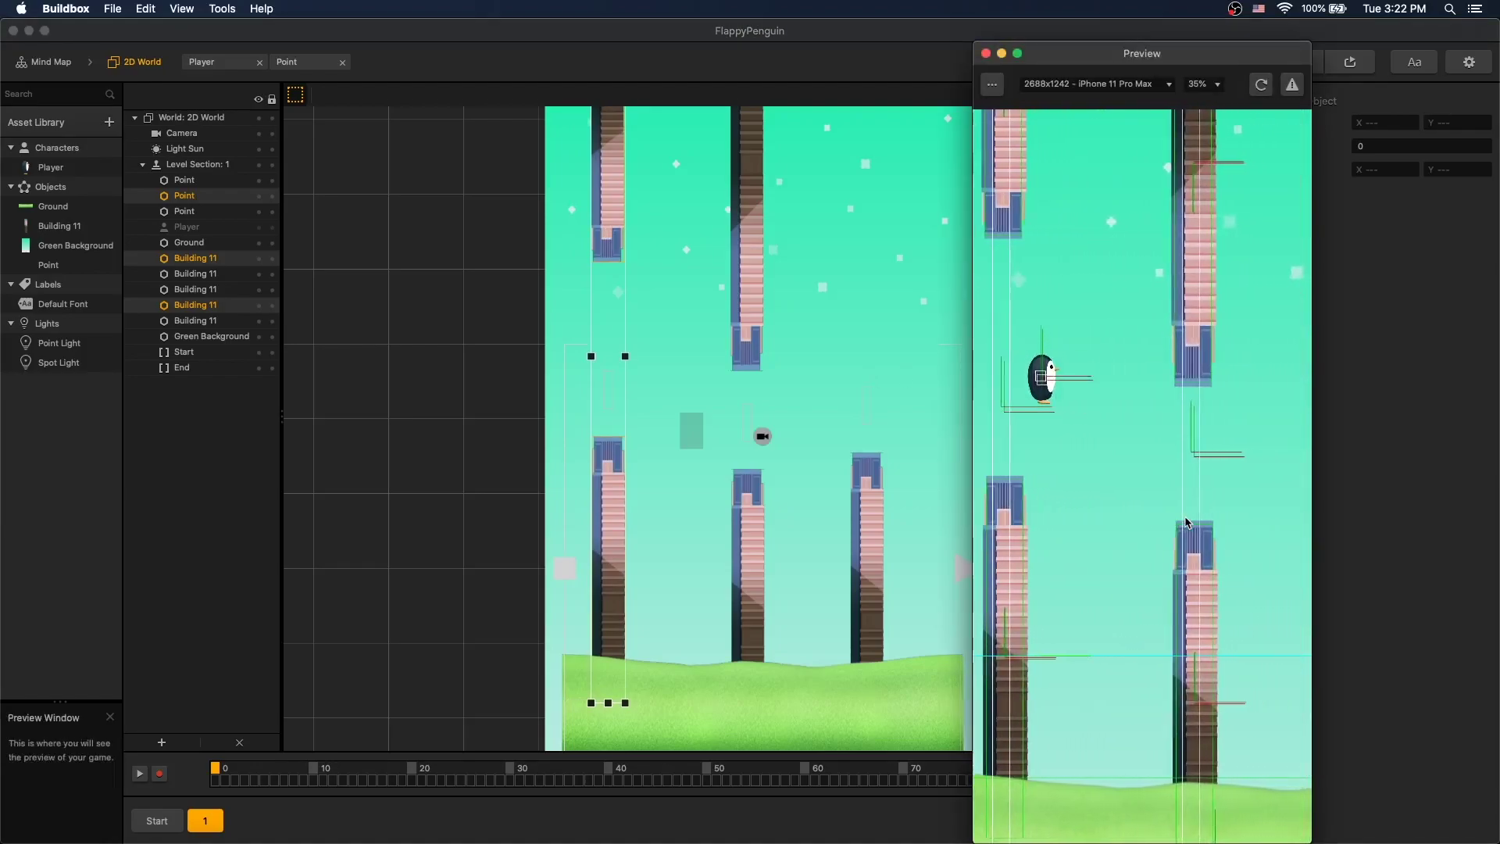
left_click(1185, 521)
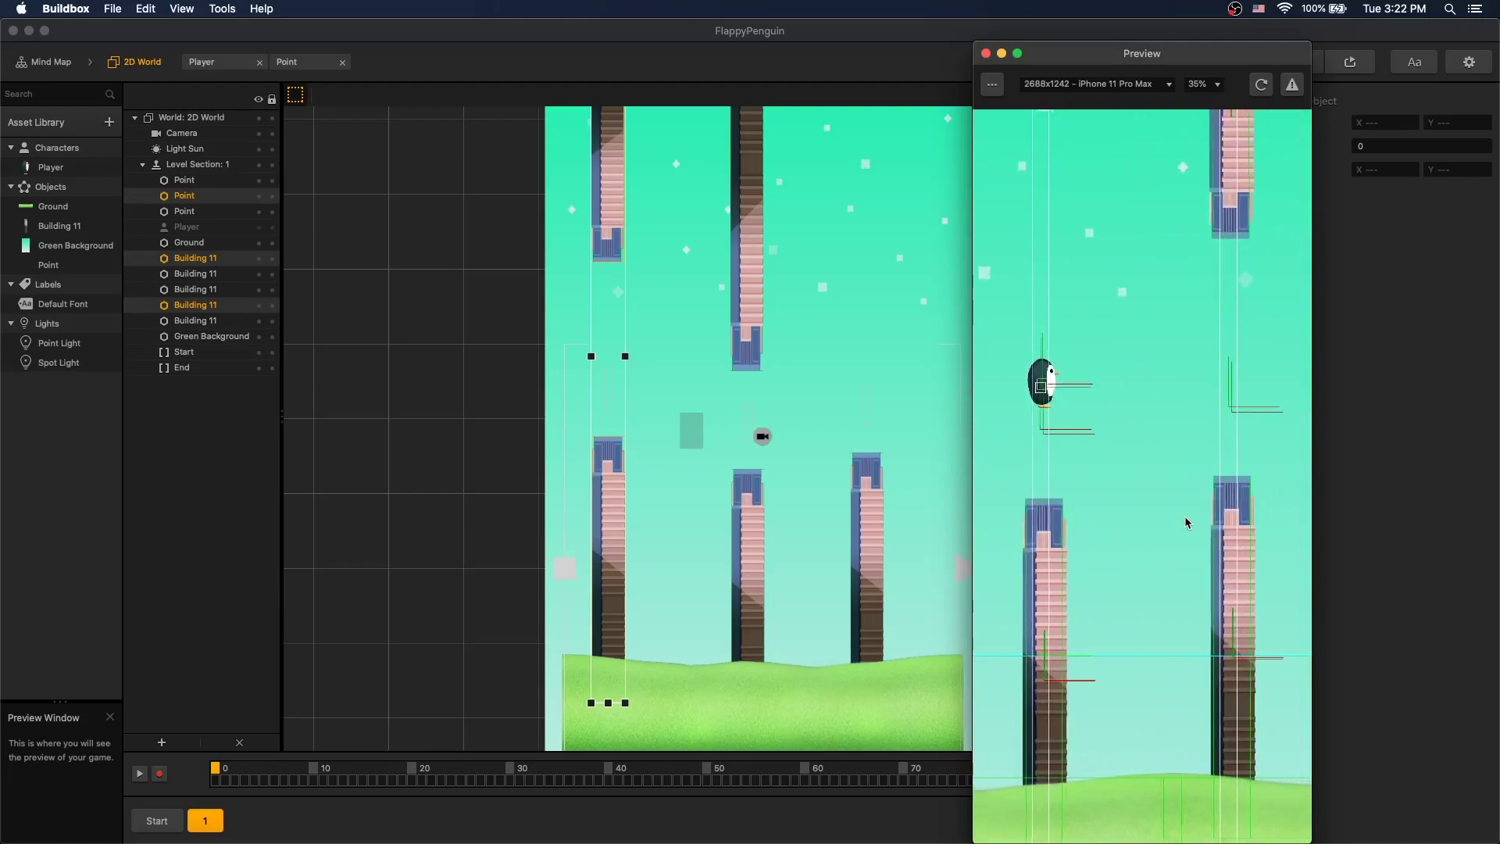
left_click(1184, 521)
left_click(1185, 518)
left_click(1185, 518)
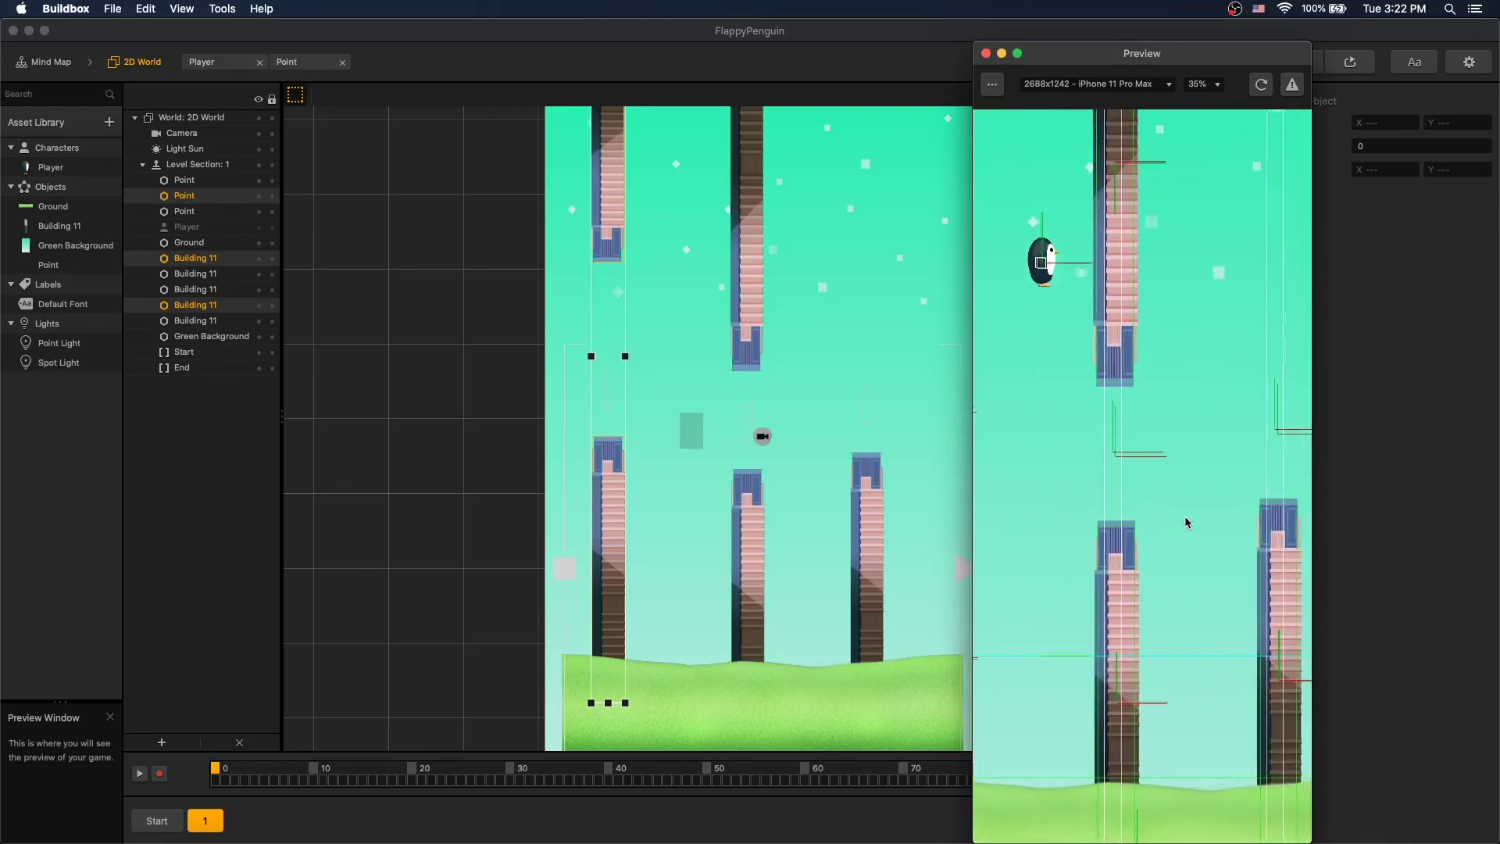
left_click(1187, 519)
left_click(985, 53)
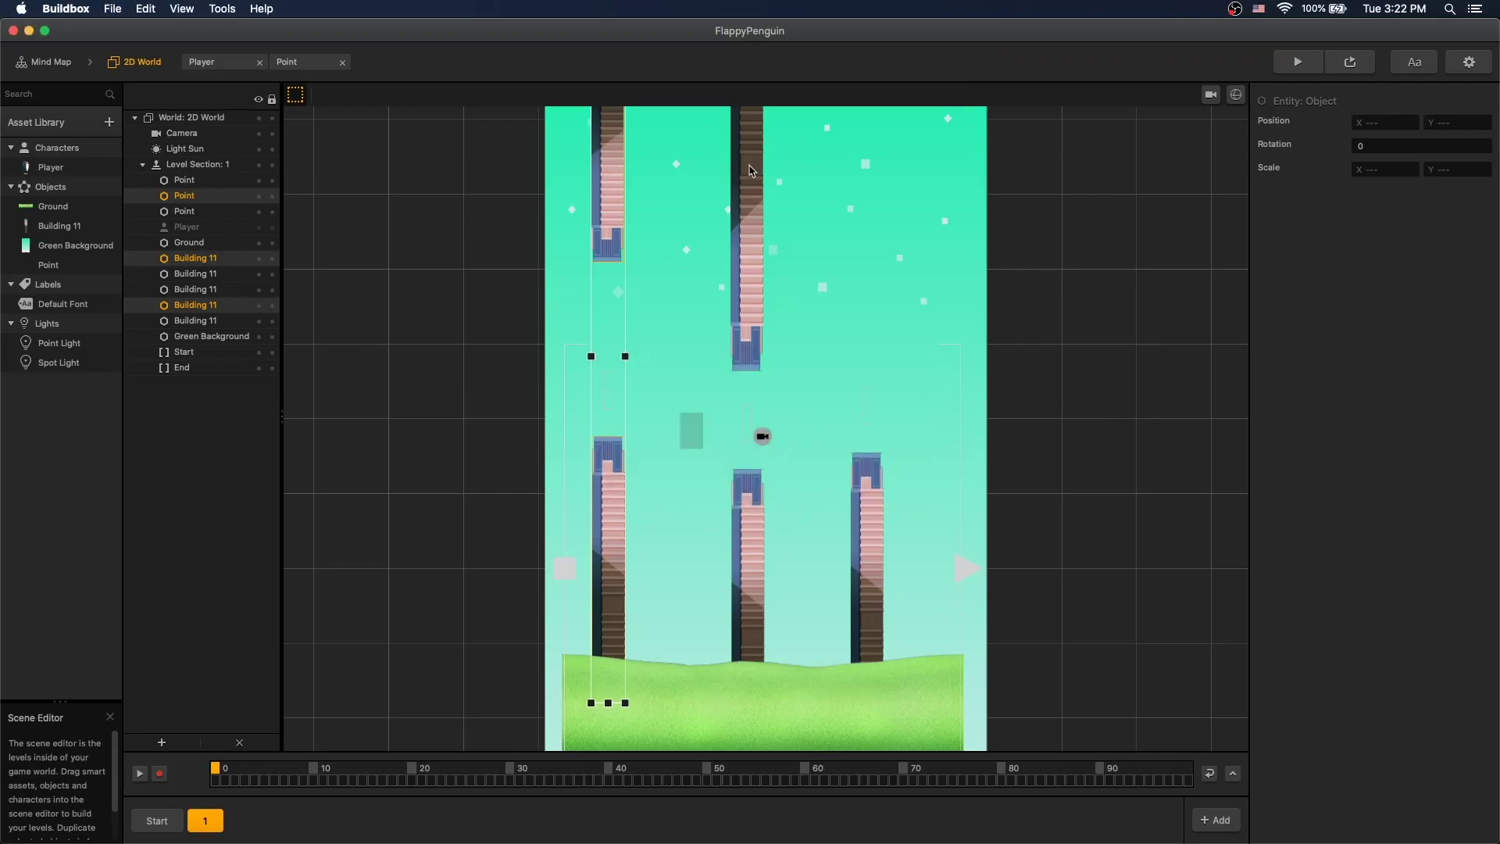
Add a UI Screen to the mind map and open it for editing
scroll(756, 197, "down", 3)
scroll(756, 202, "up", 2)
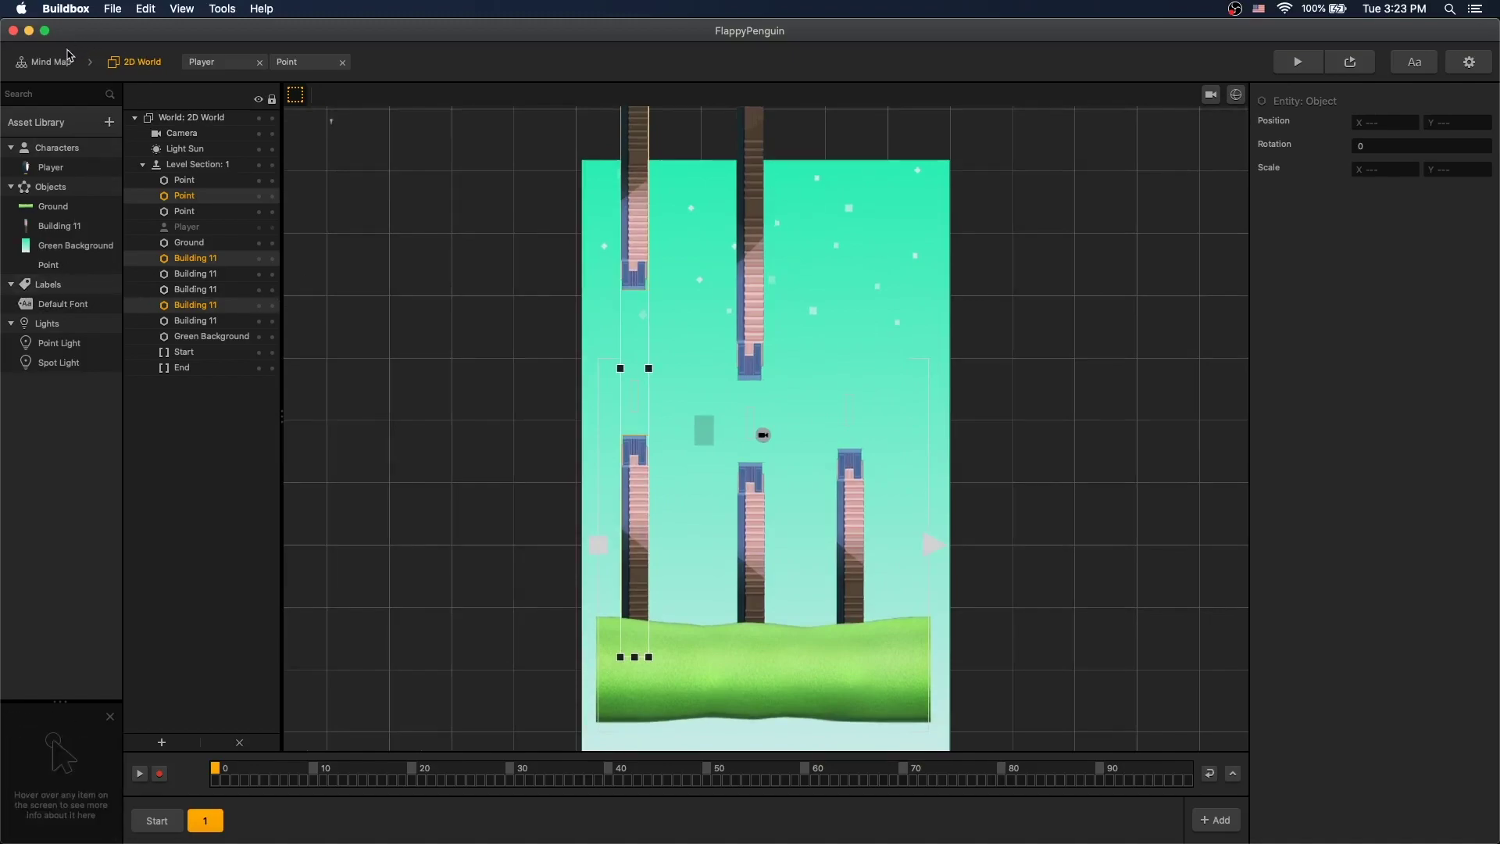
left_click(45, 61)
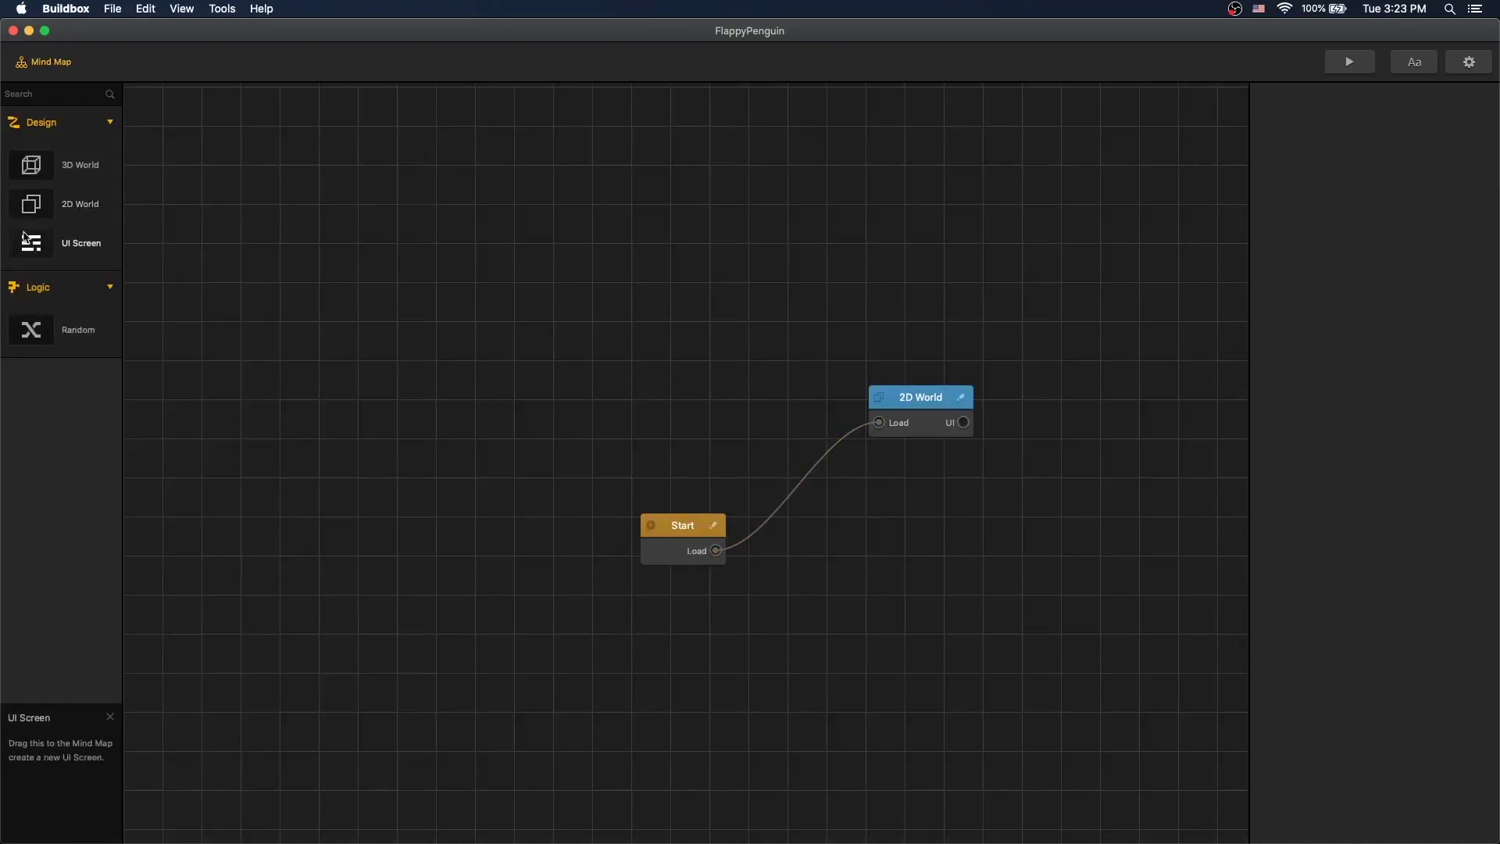
left_click_drag(1157, 270, 1003, 317)
left_click_drag(964, 427, 901, 400)
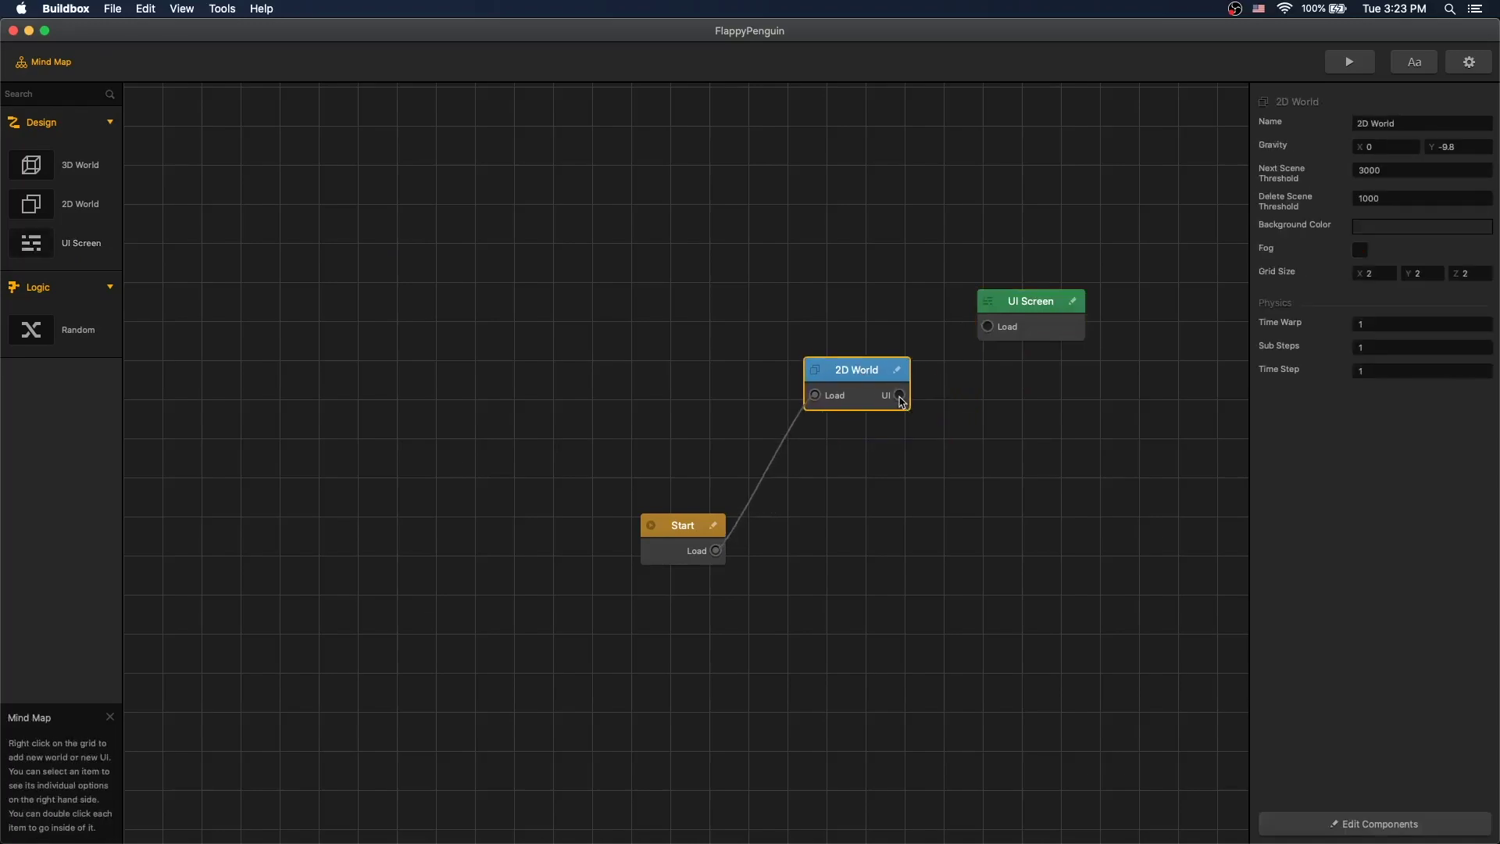
double_click(1039, 302)
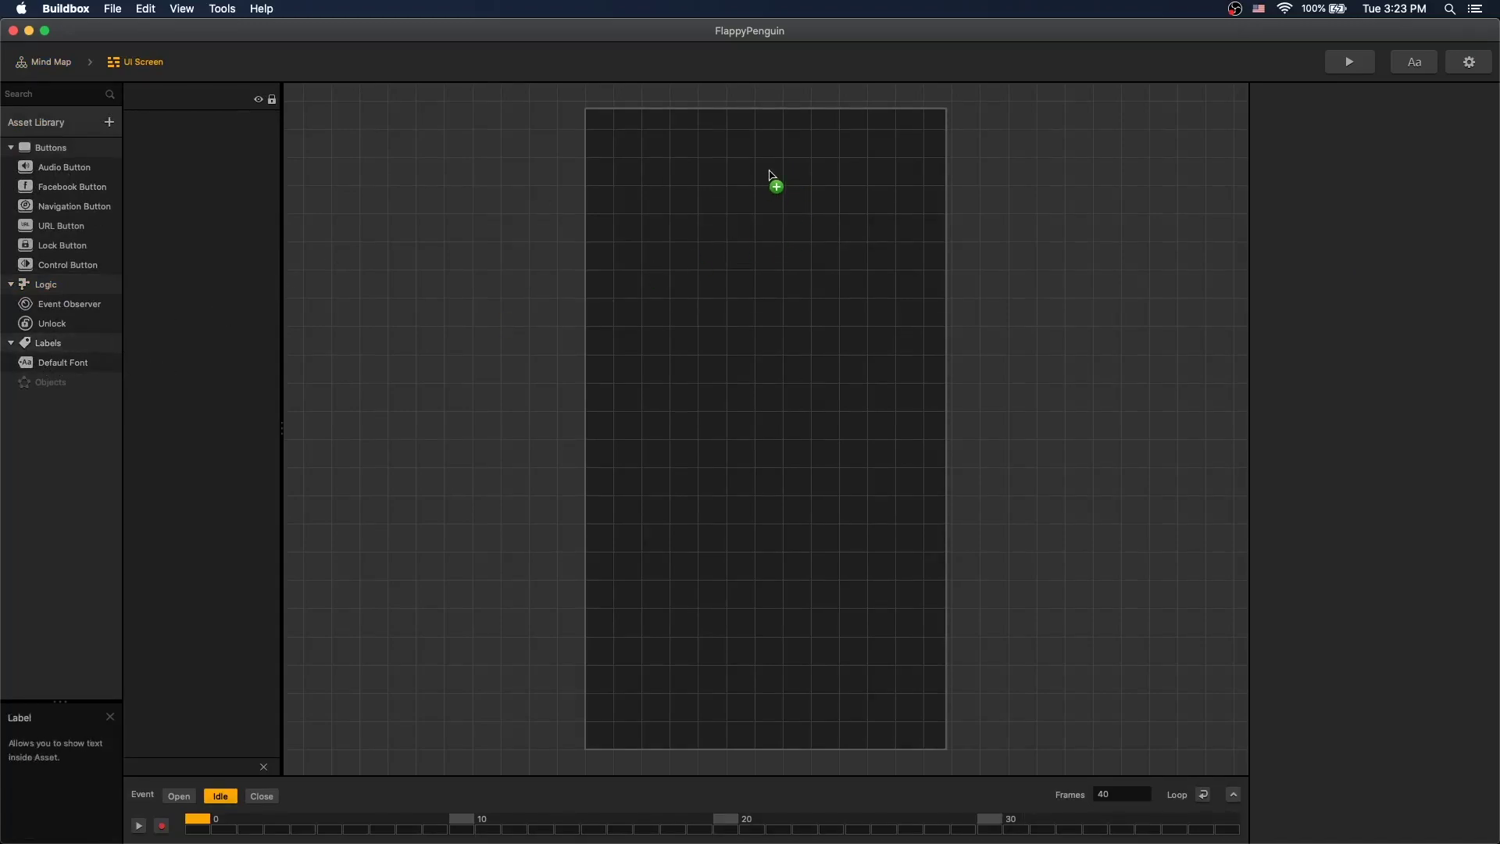
Place a Default Font label showing the Current Score, then start the game preview
left_click_drag(769, 175, 769, 179)
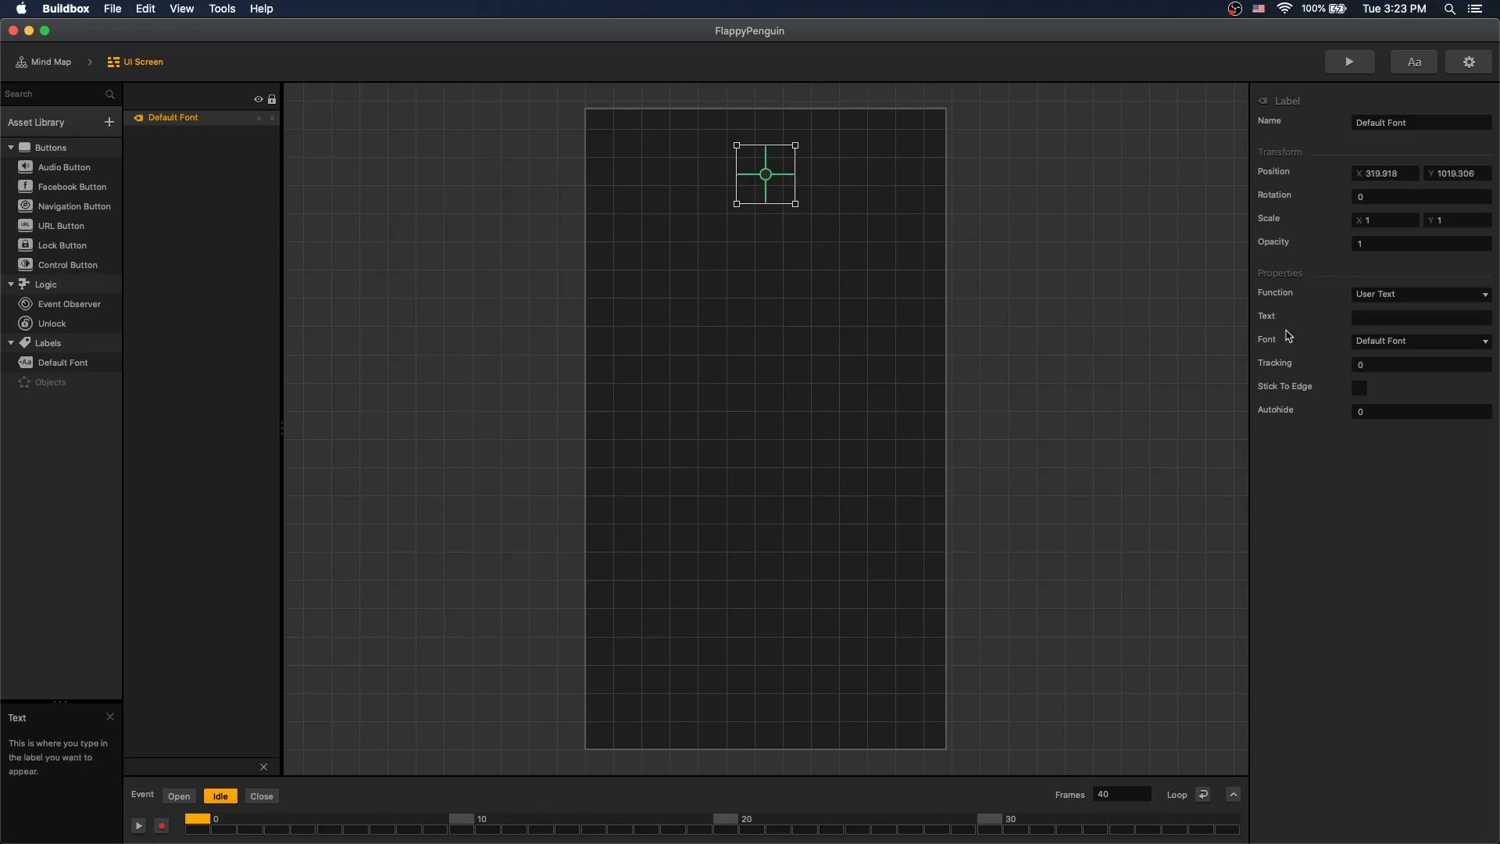
left_click(1420, 296)
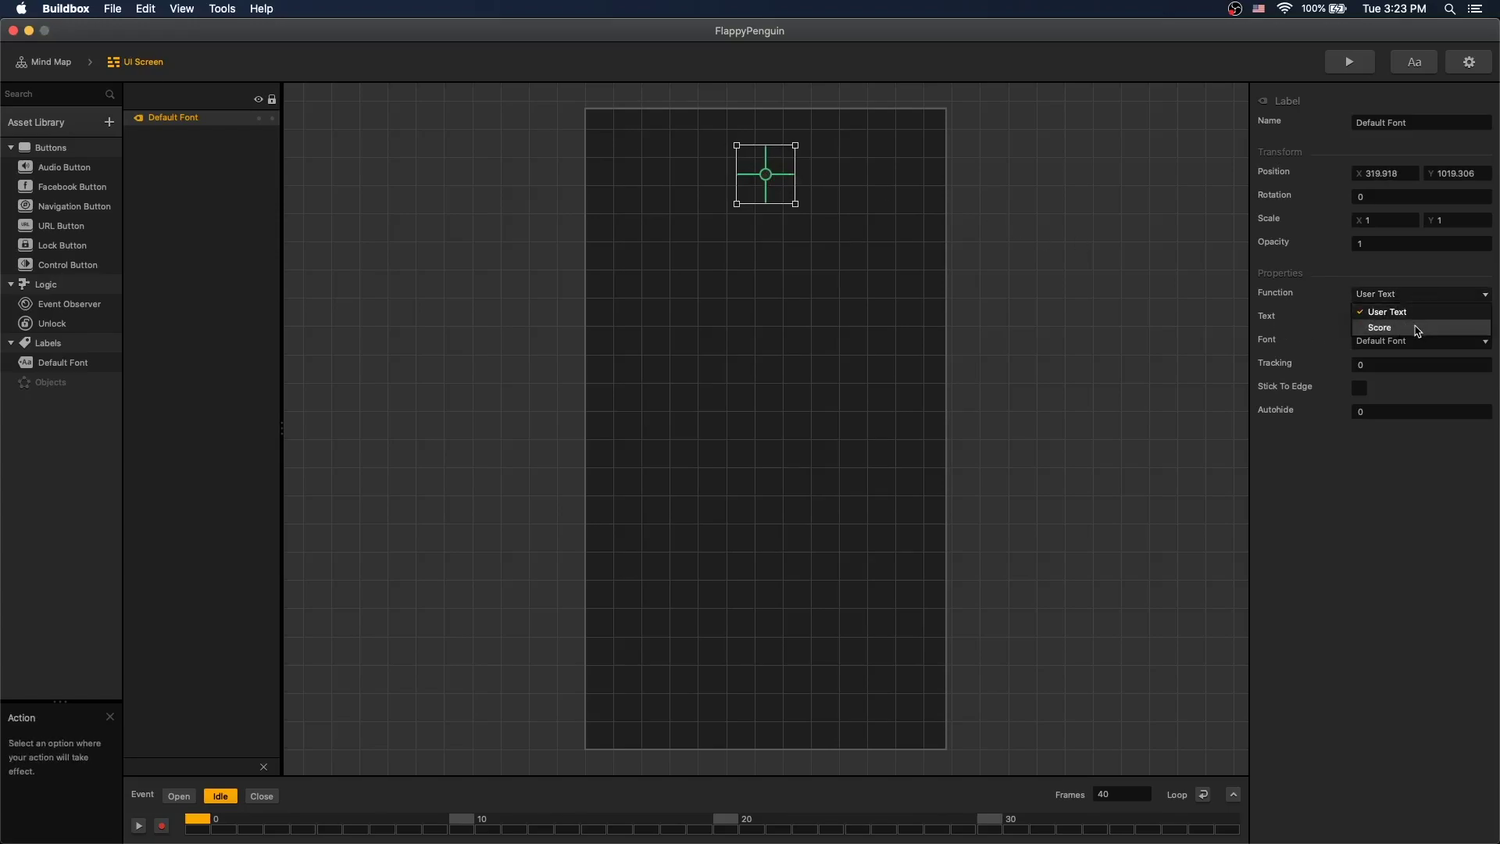
left_click(1416, 328)
left_click(1384, 367)
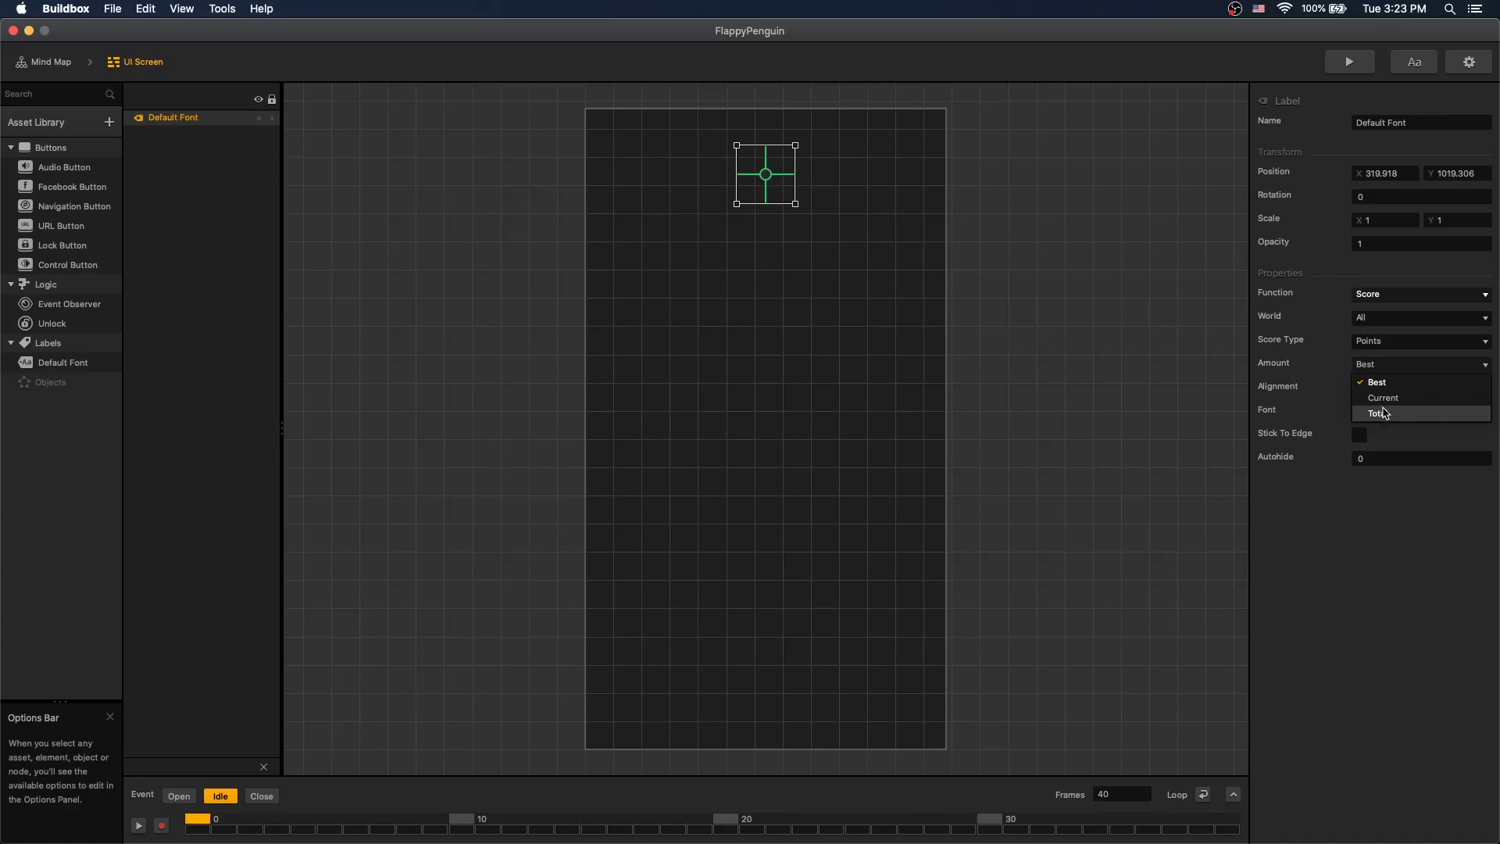
left_click(1388, 403)
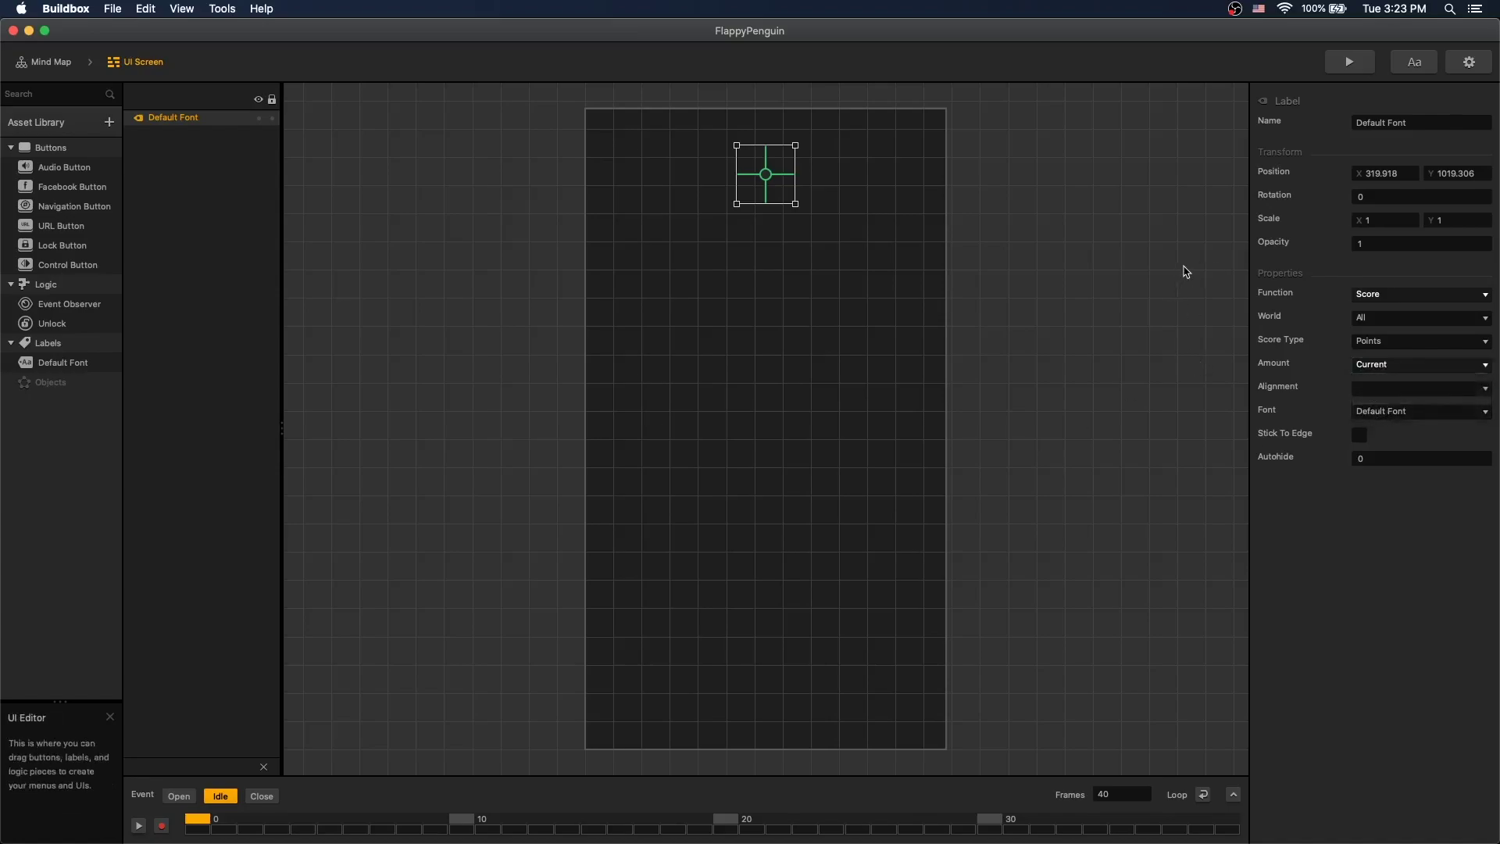
left_click(1349, 61)
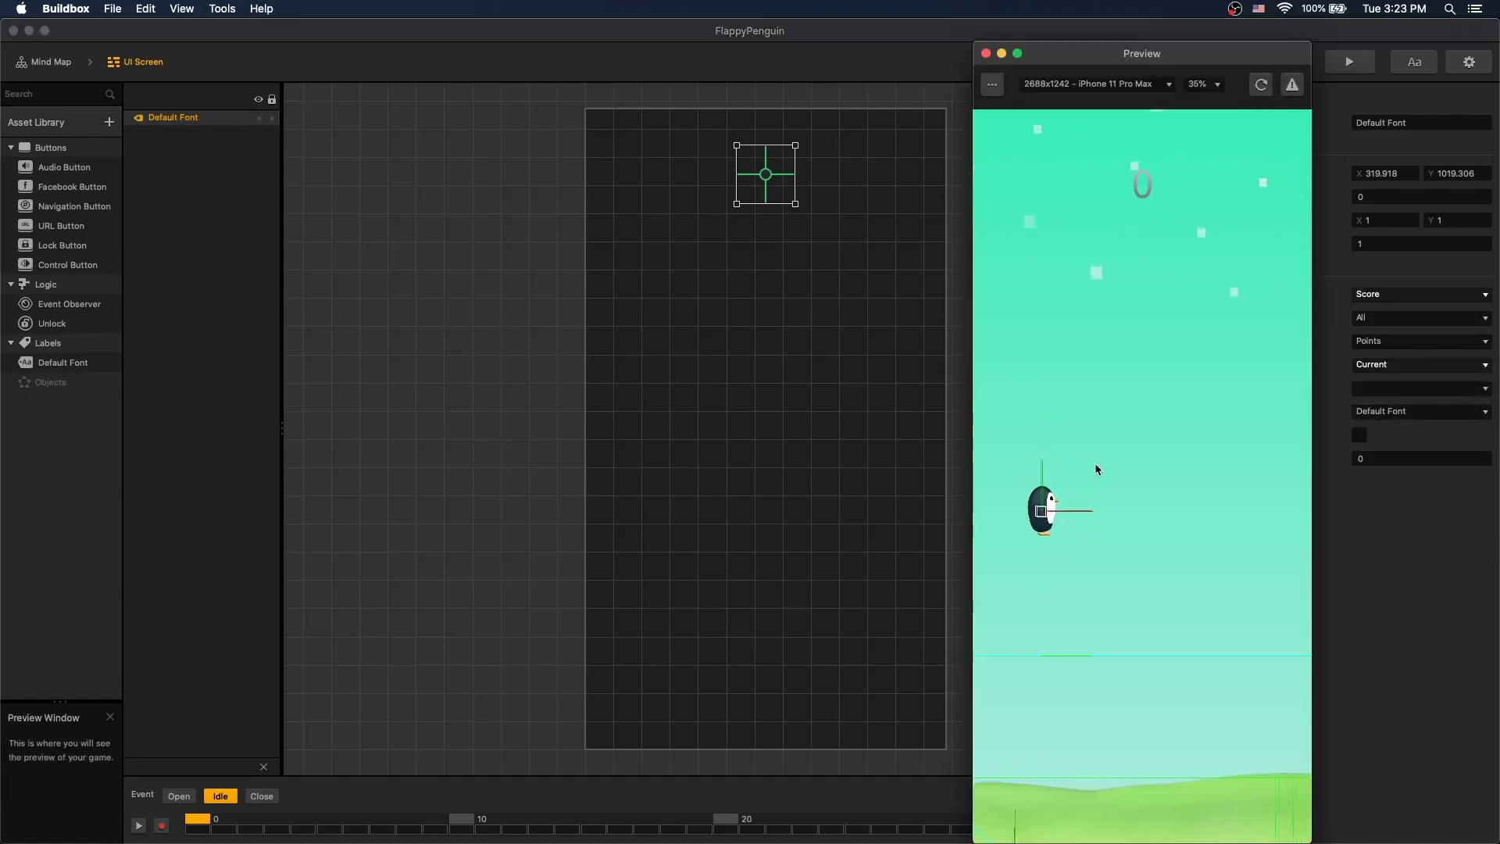
left_click(1095, 466)
left_click(1095, 466)
left_click(1095, 465)
left_click(1095, 465)
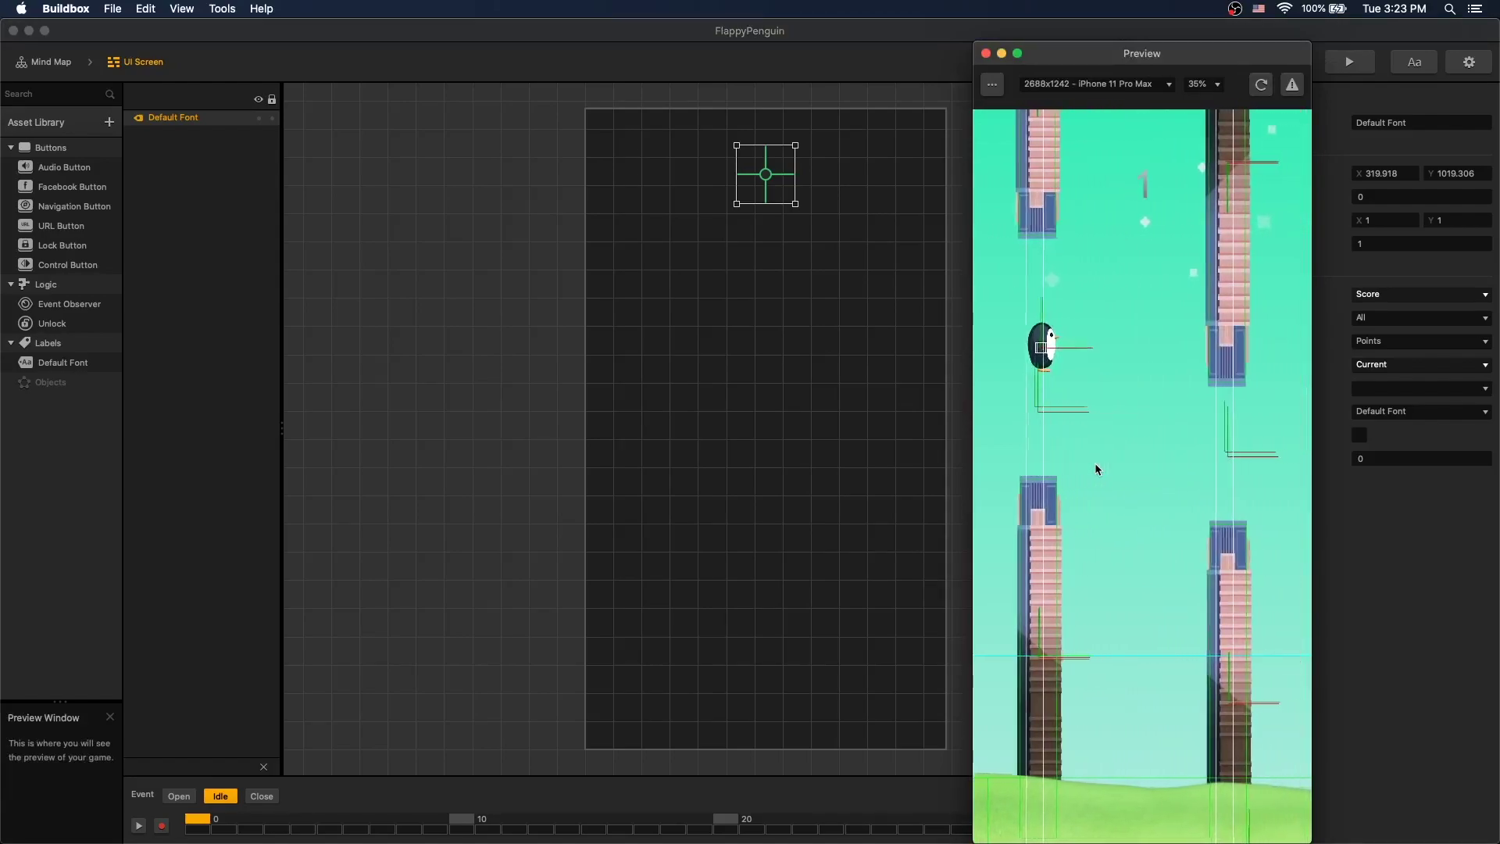
left_click(1094, 462)
left_click(1094, 462)
left_click(1095, 463)
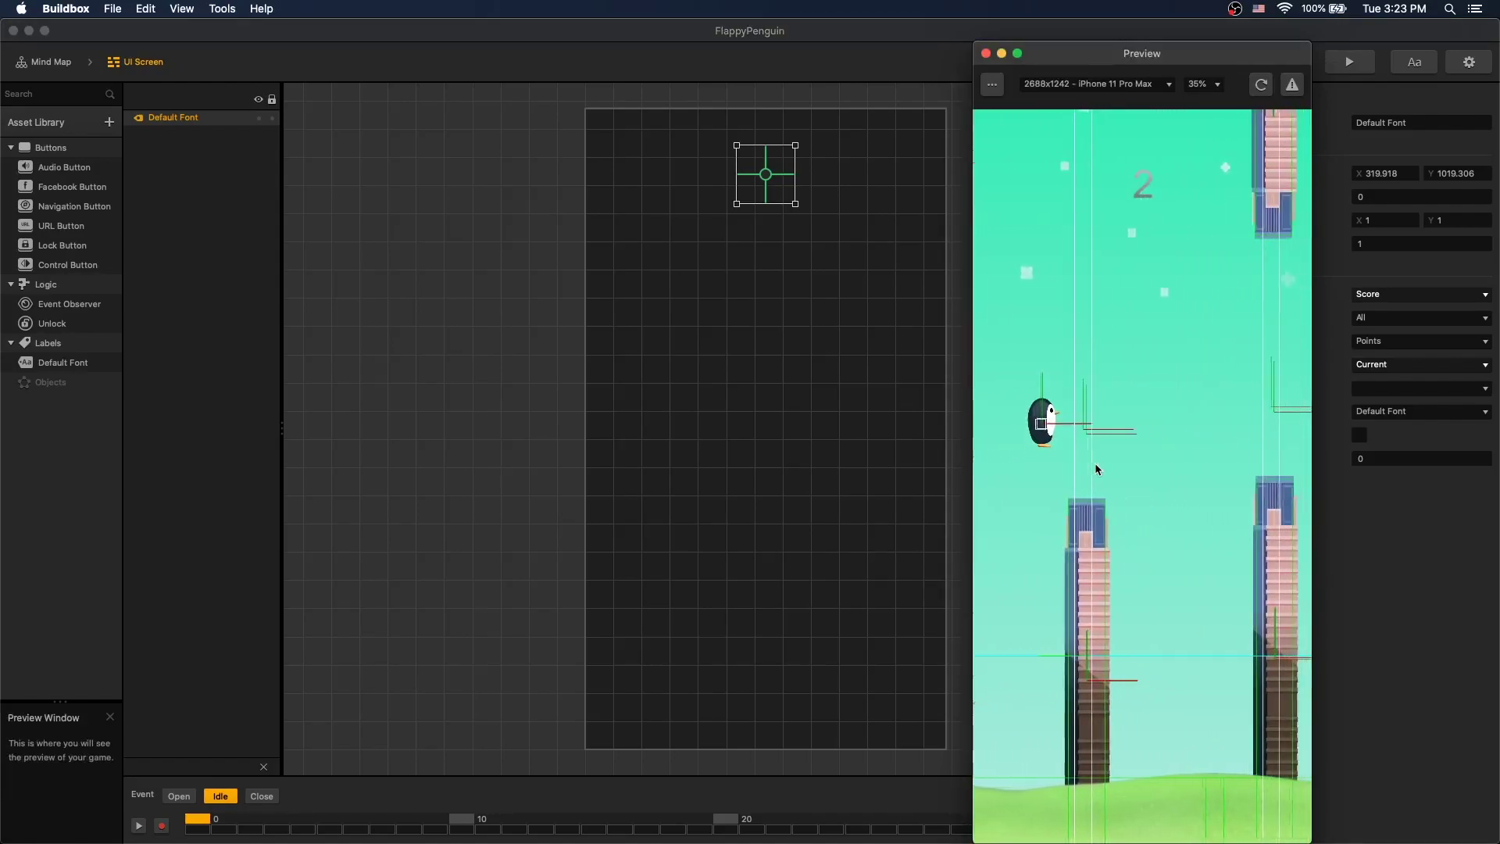
left_click(1095, 463)
left_click(1094, 462)
left_click(1095, 462)
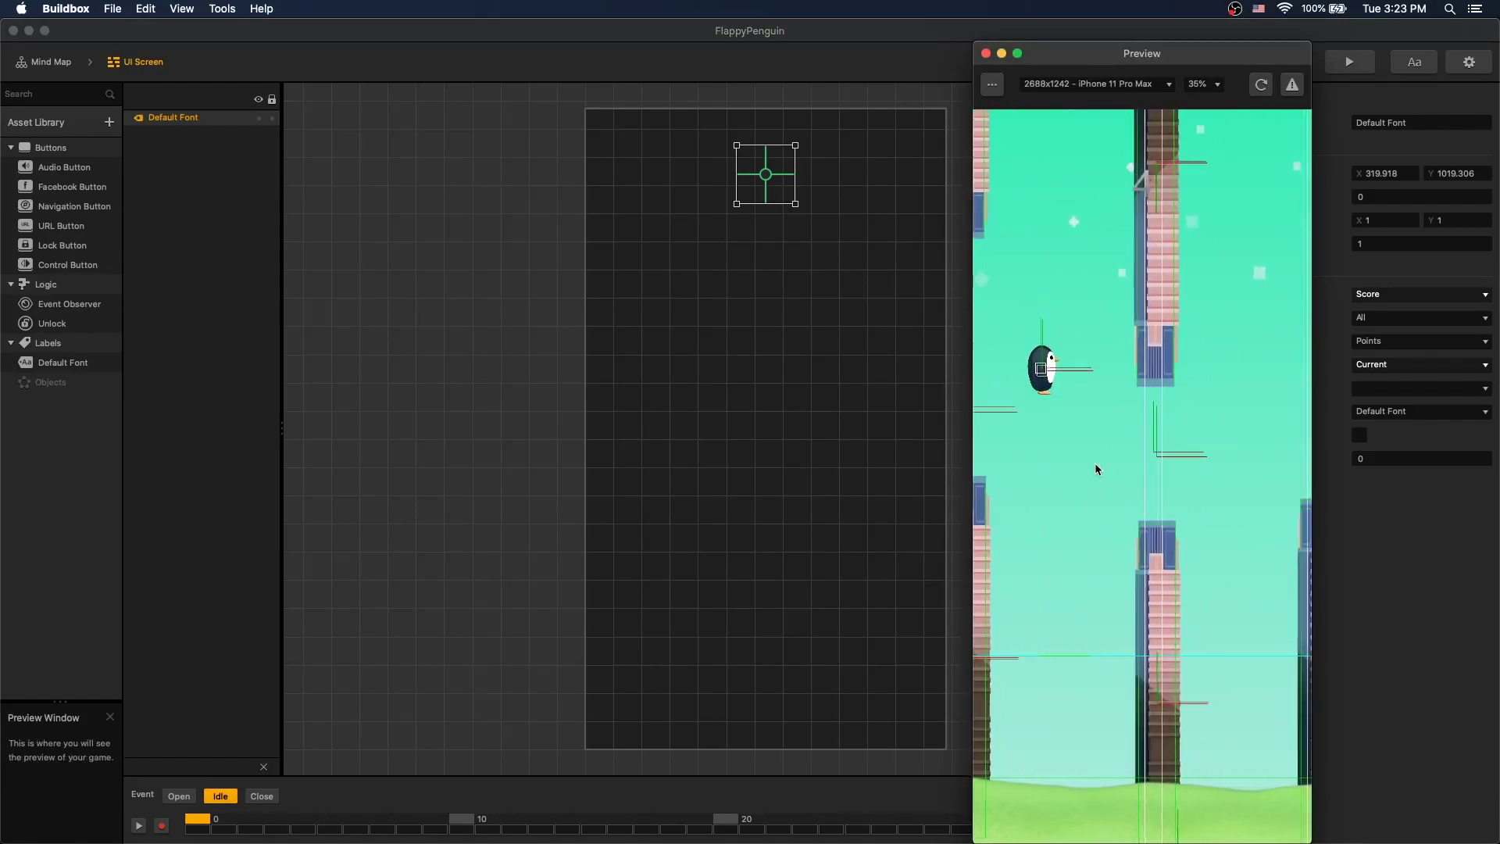
left_click(1094, 462)
left_click(1094, 462)
left_click(1094, 462)
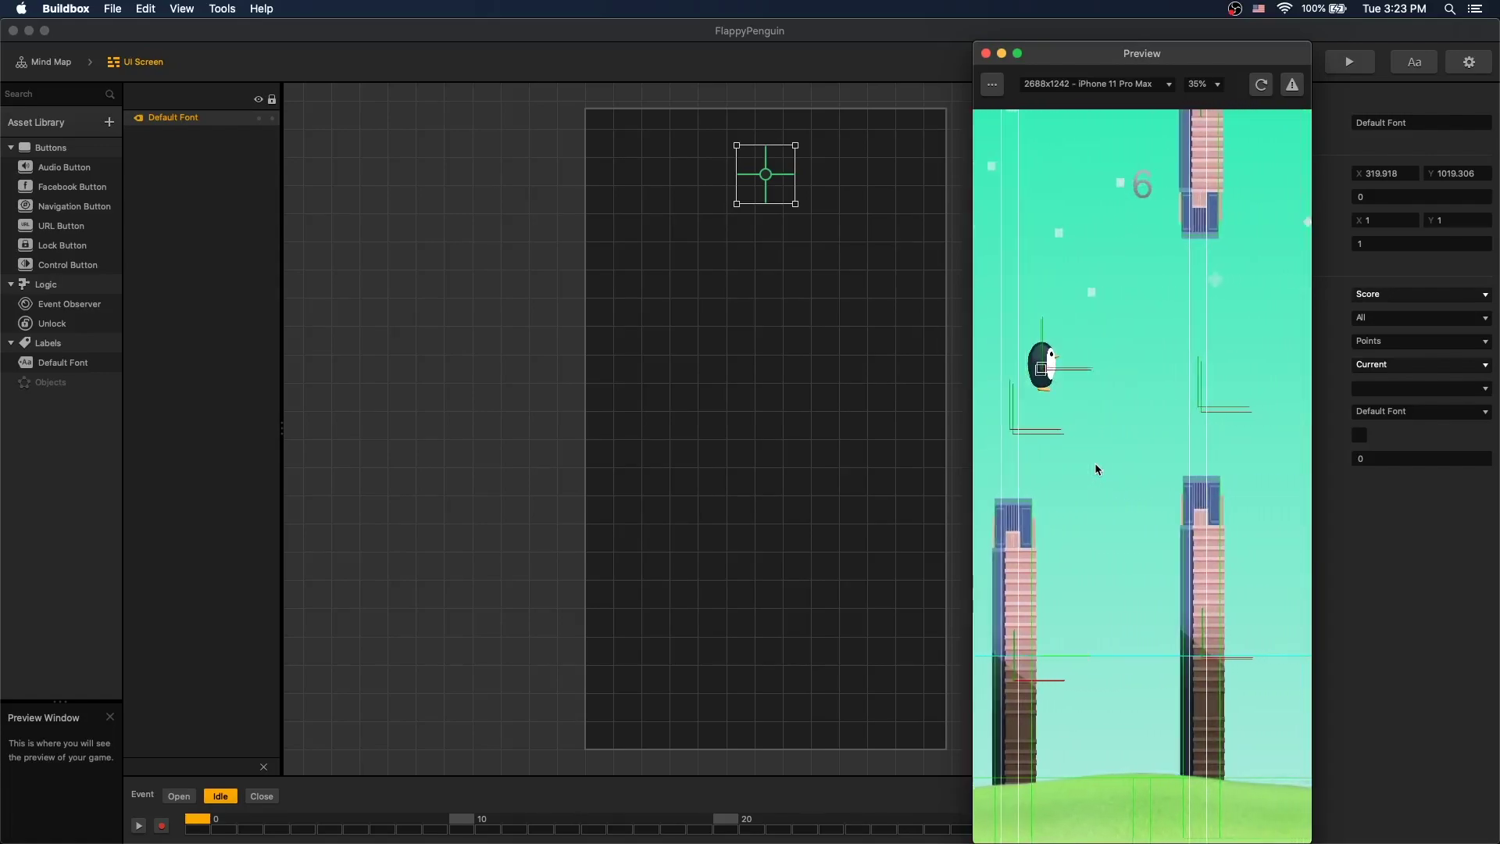
left_click(1095, 467)
left_click(1095, 467)
left_click(1095, 468)
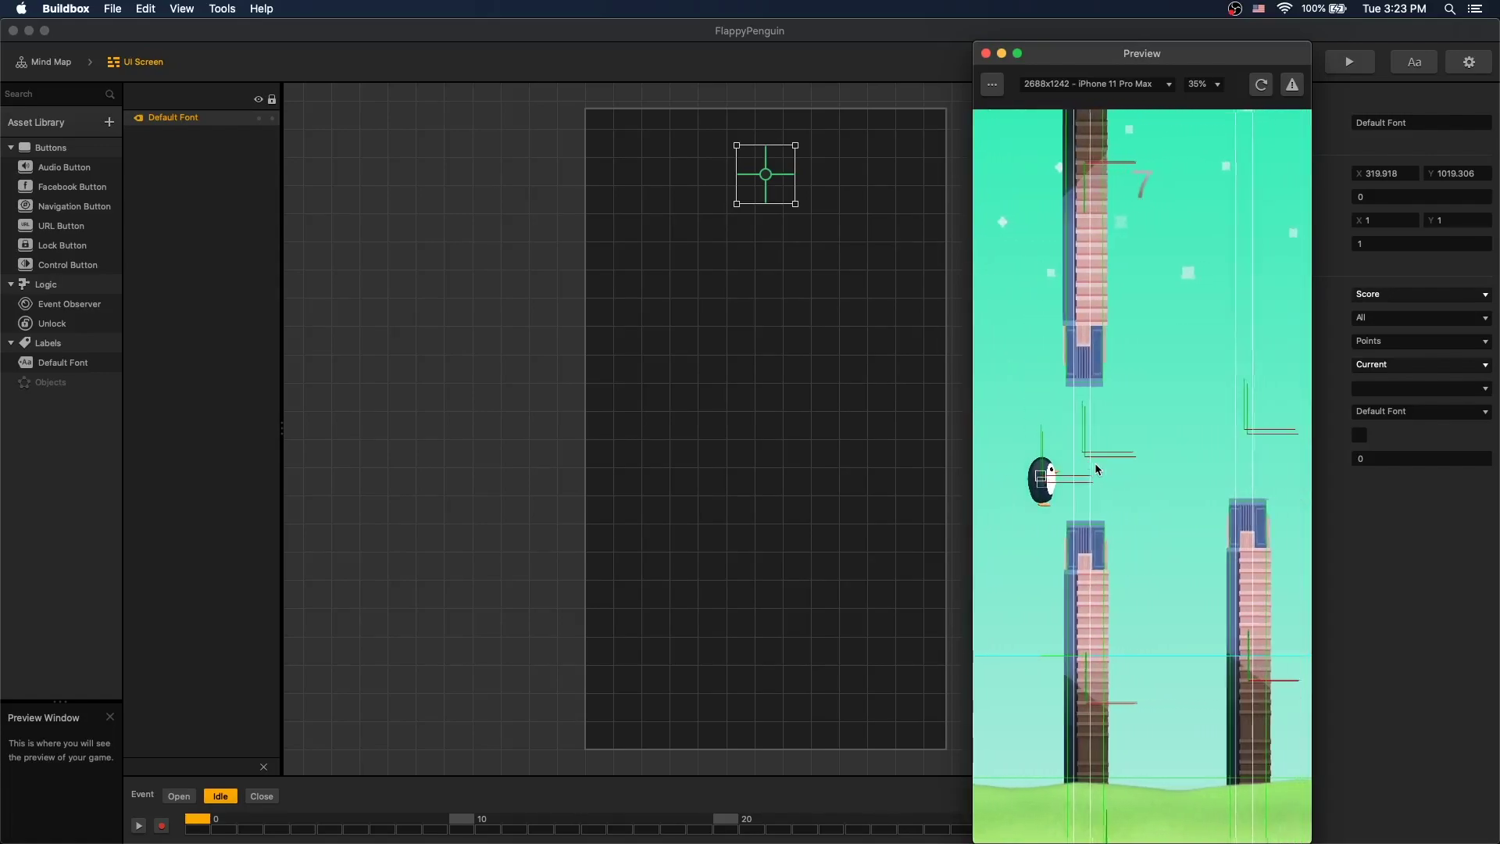
left_click(1095, 467)
left_click(1095, 467)
left_click(1095, 467)
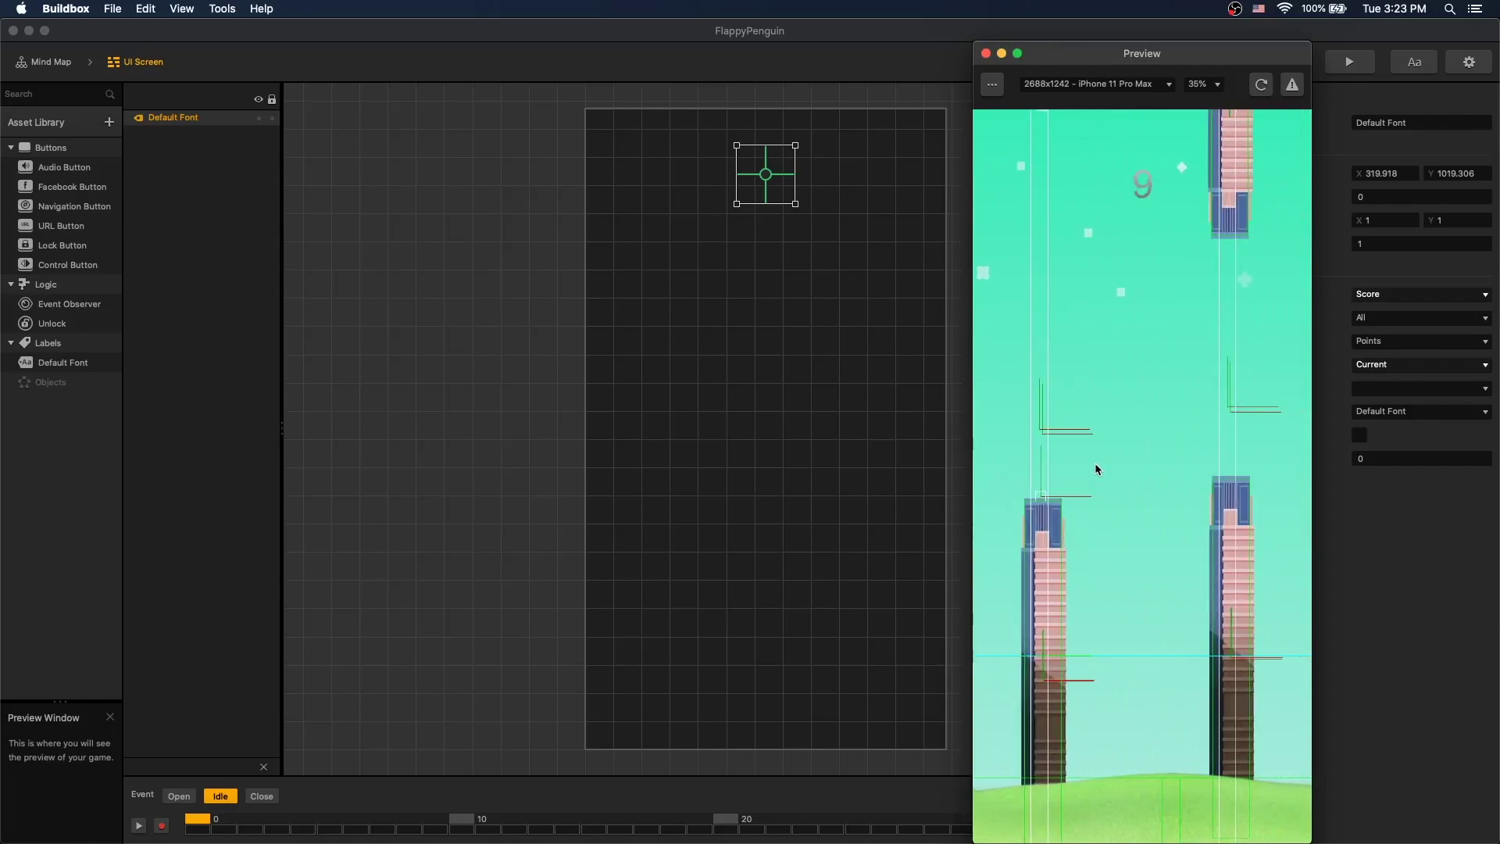